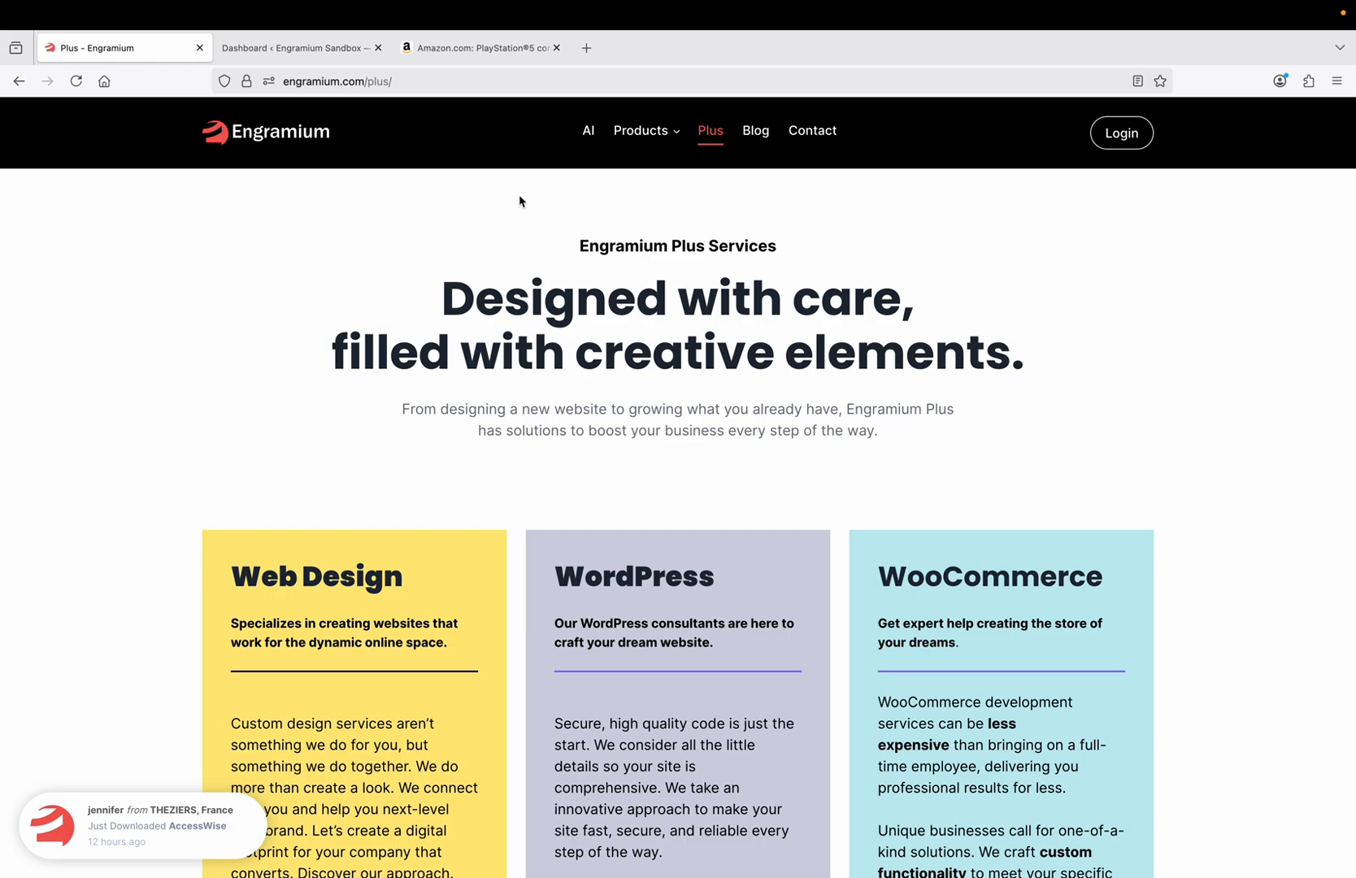
Review the Amazon listing for the PlayStation®5 console (slim), including its style and pattern options.
left_click(507, 54)
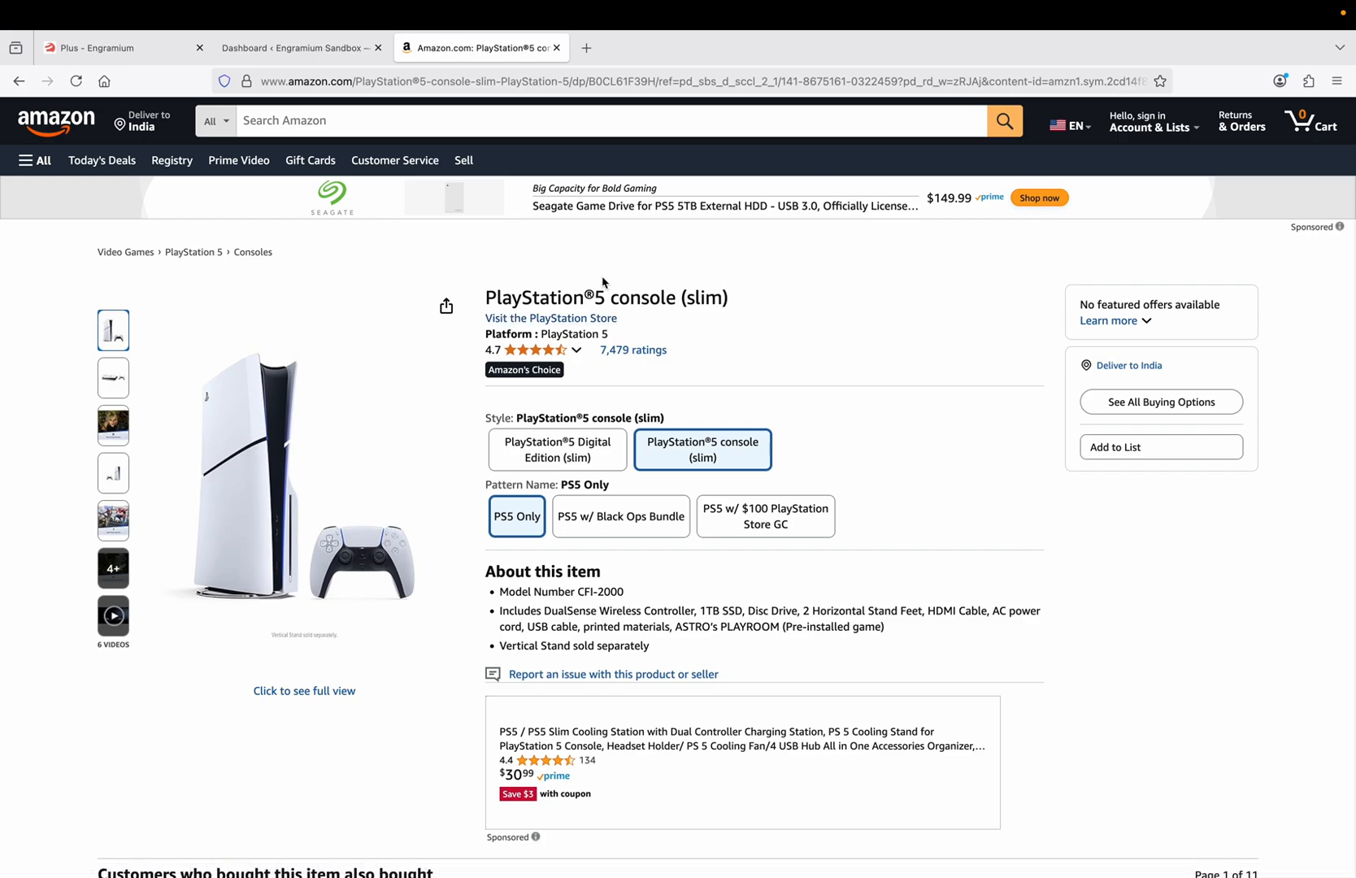
scroll(466, 387, "down", 1)
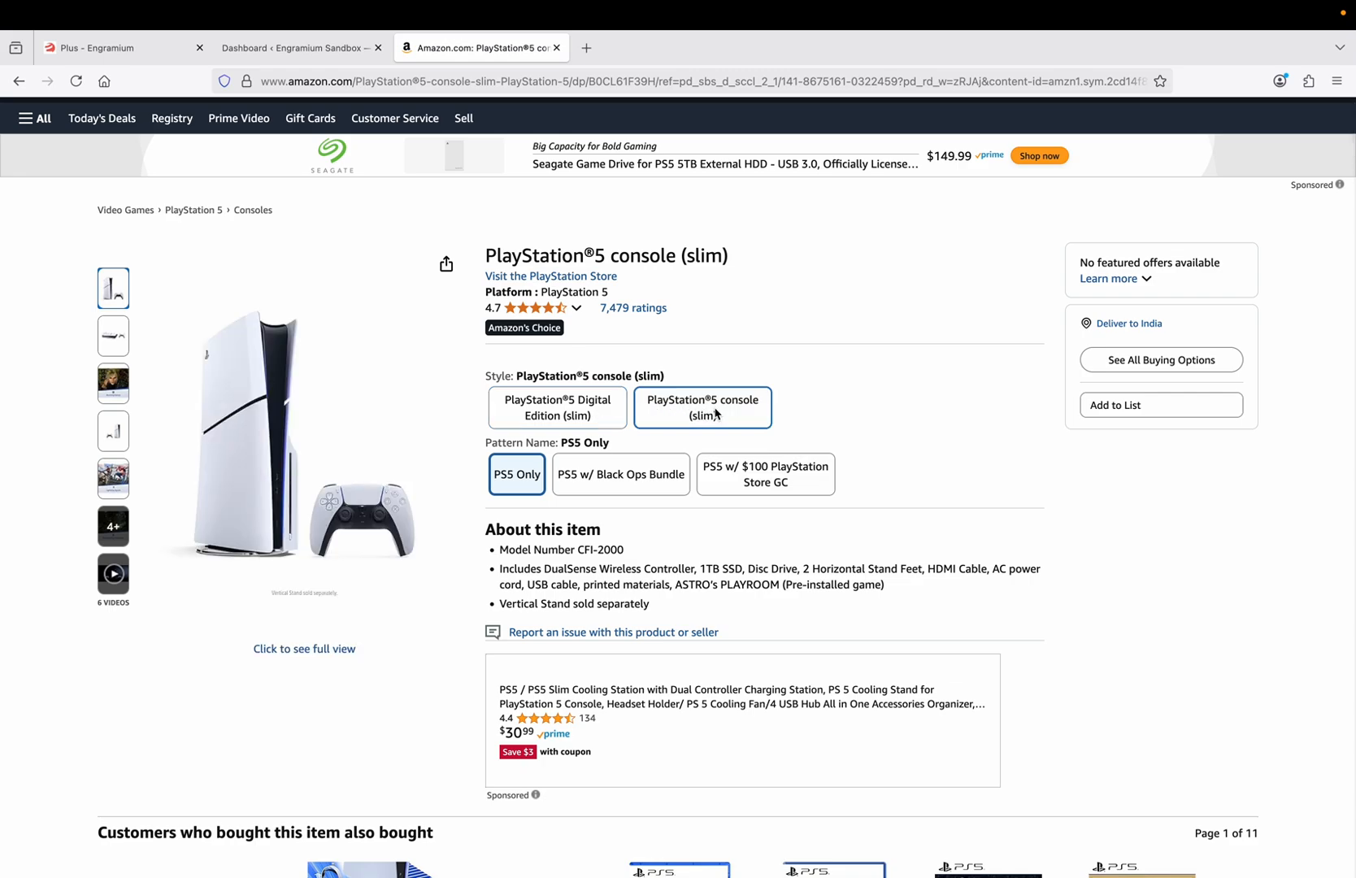
left_click(722, 419)
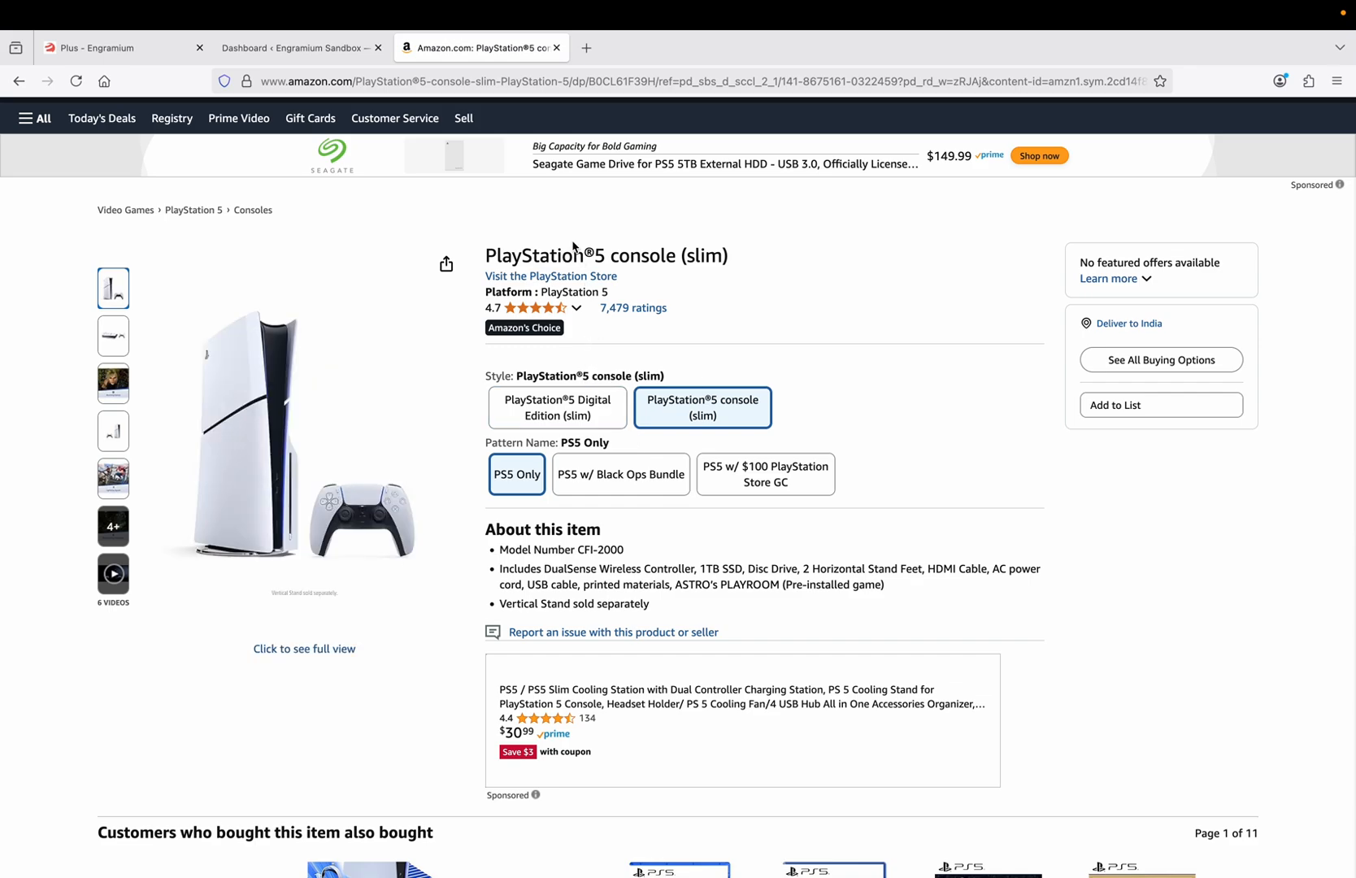
Switch to the WordPress dashboard and start a new WooCommerce product named "Play Station 5".
left_click(318, 64)
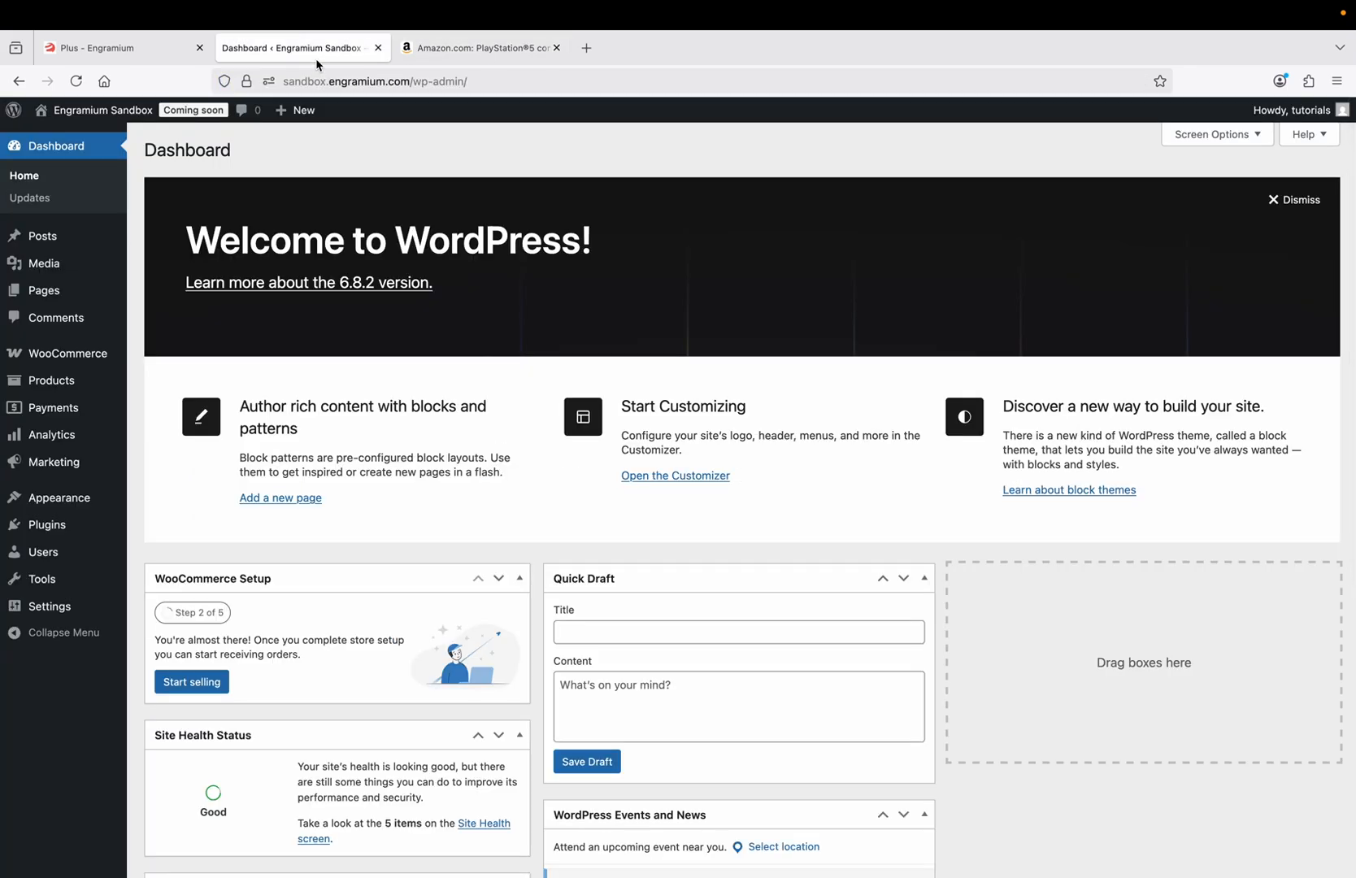
left_click(71, 153)
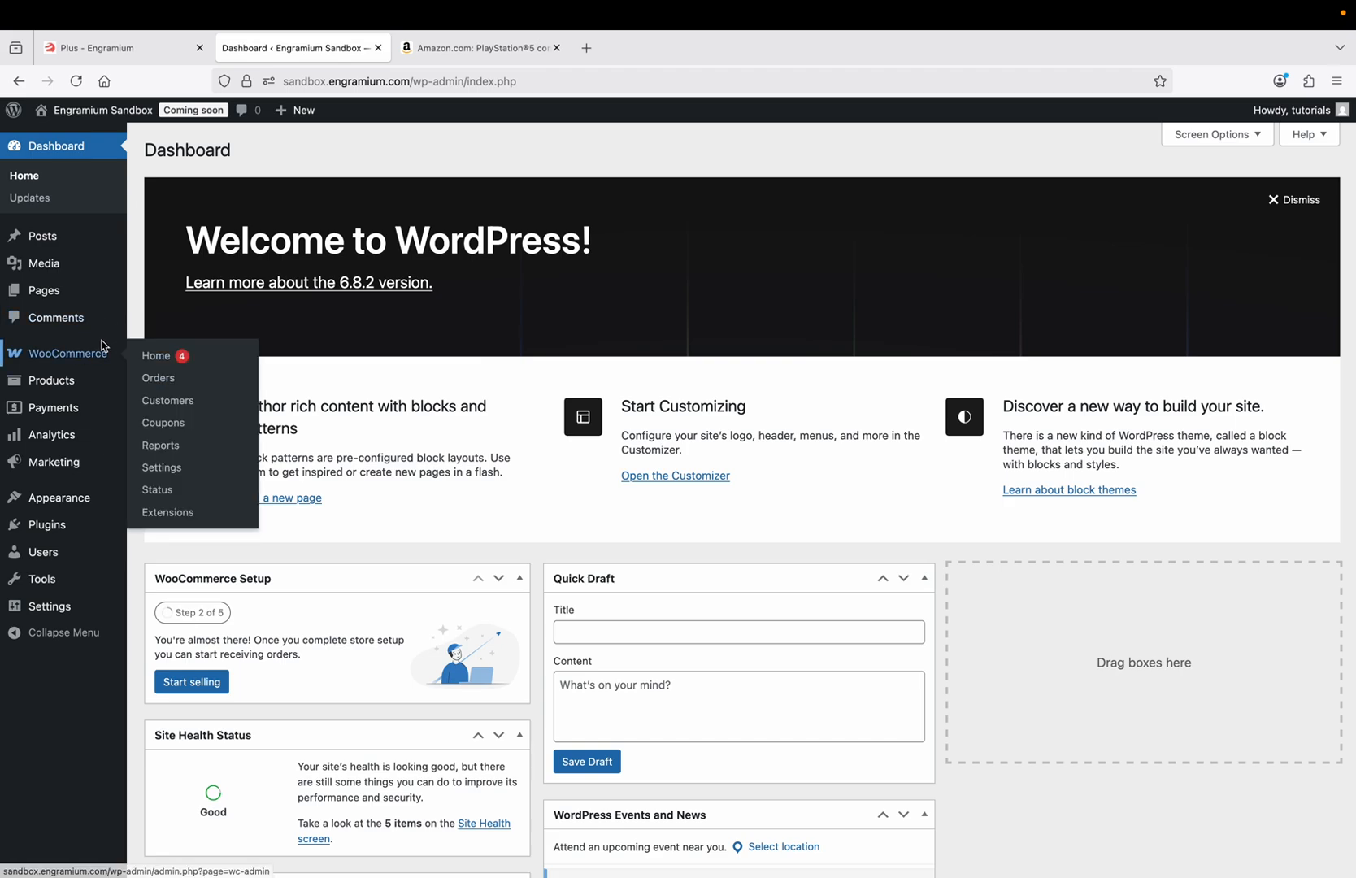
mouse_move(63, 386)
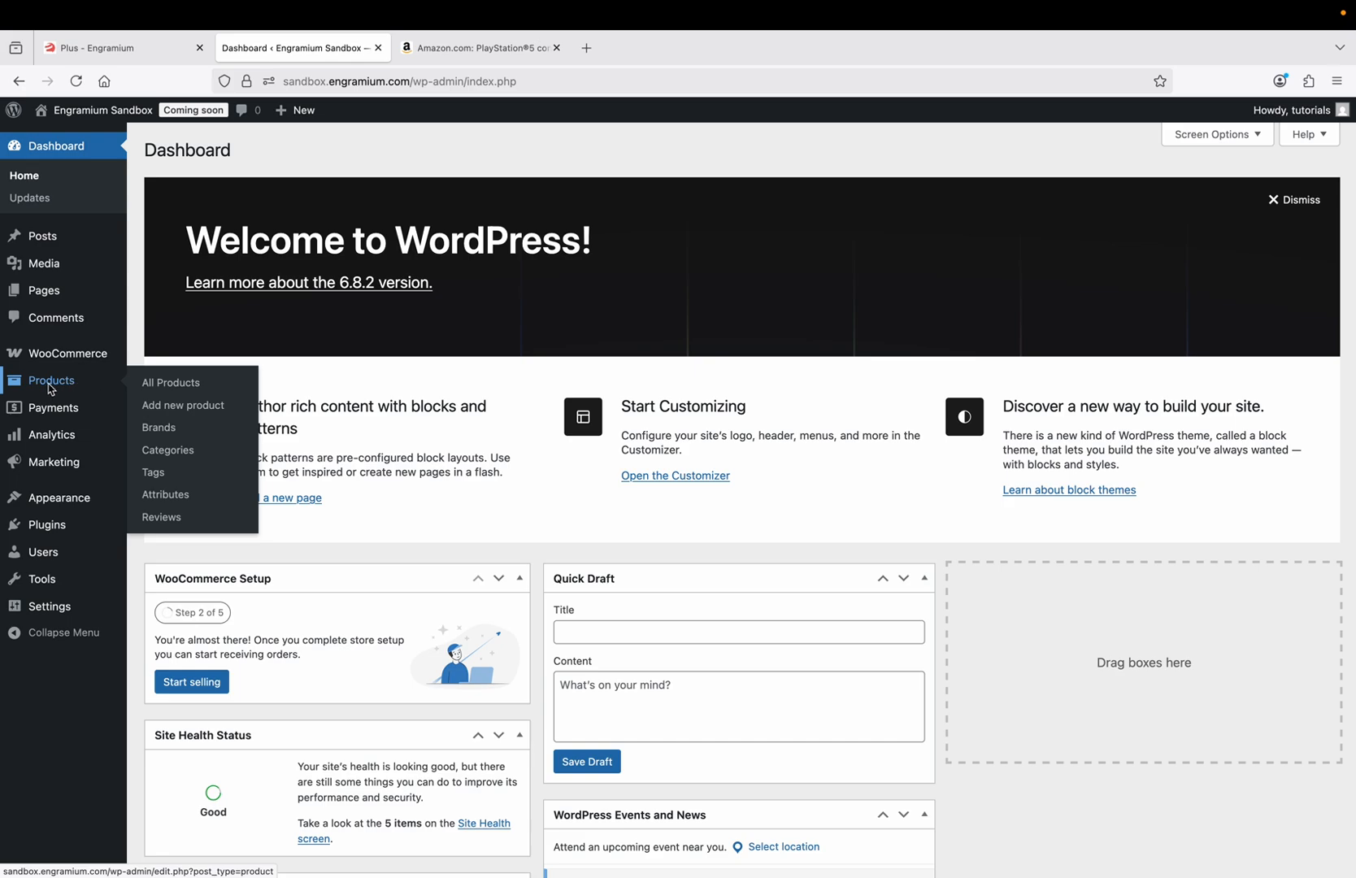
left_click(167, 409)
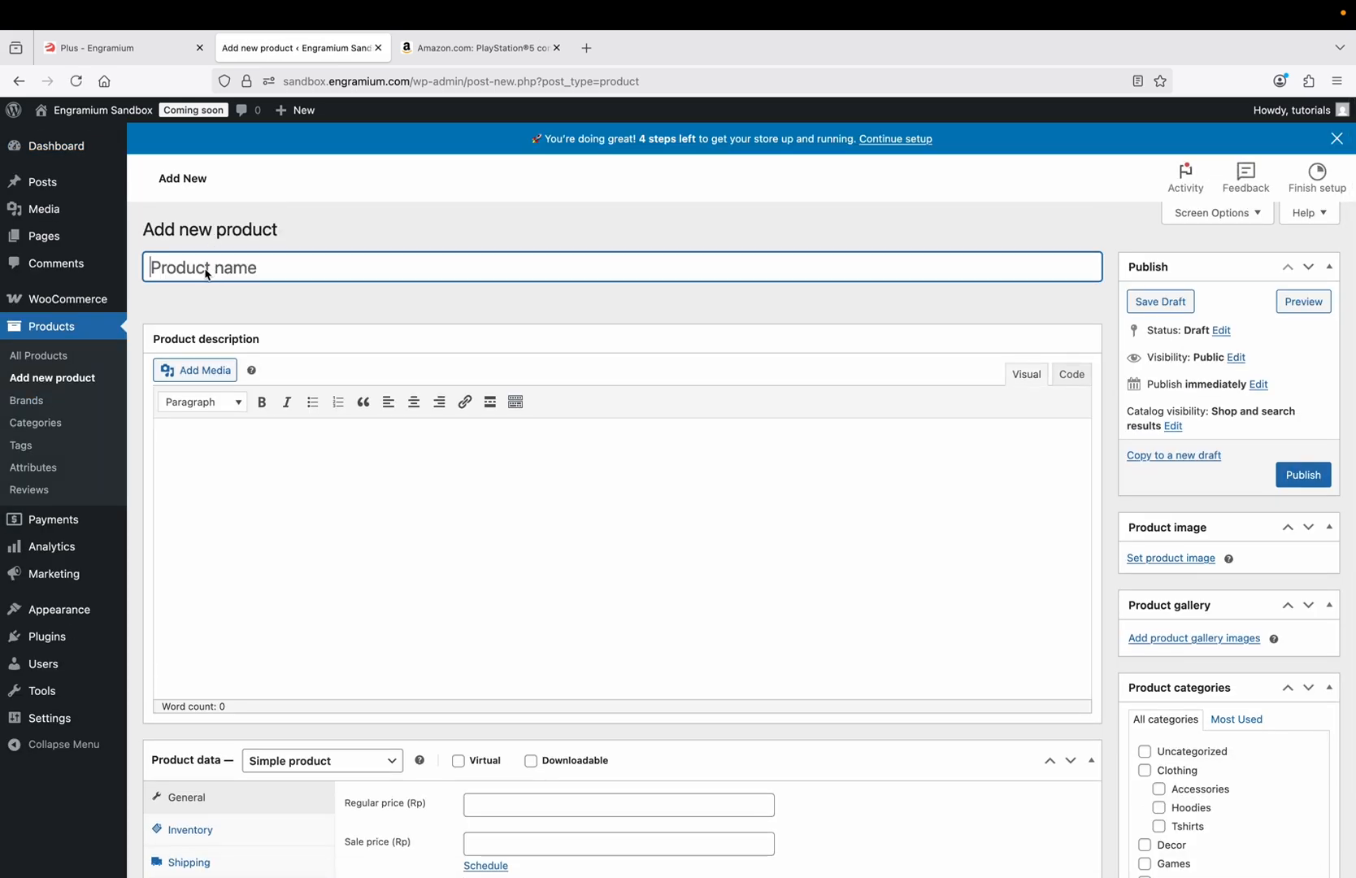
type("Play Station 5")
left_click(212, 461)
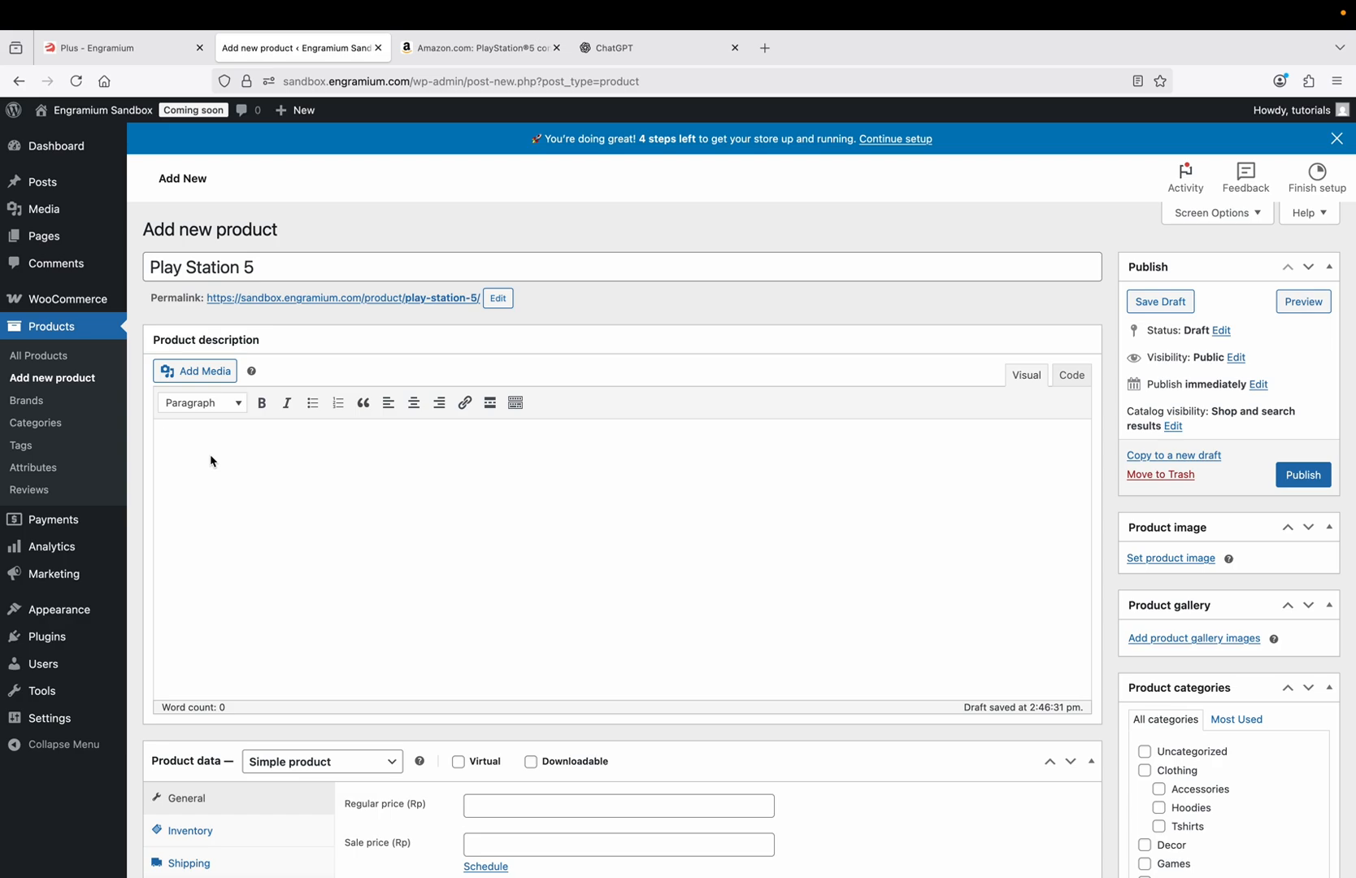
Switch to ChatGPT and submit the prompt "Write me a product description for Play Station 5".
left_click(626, 50)
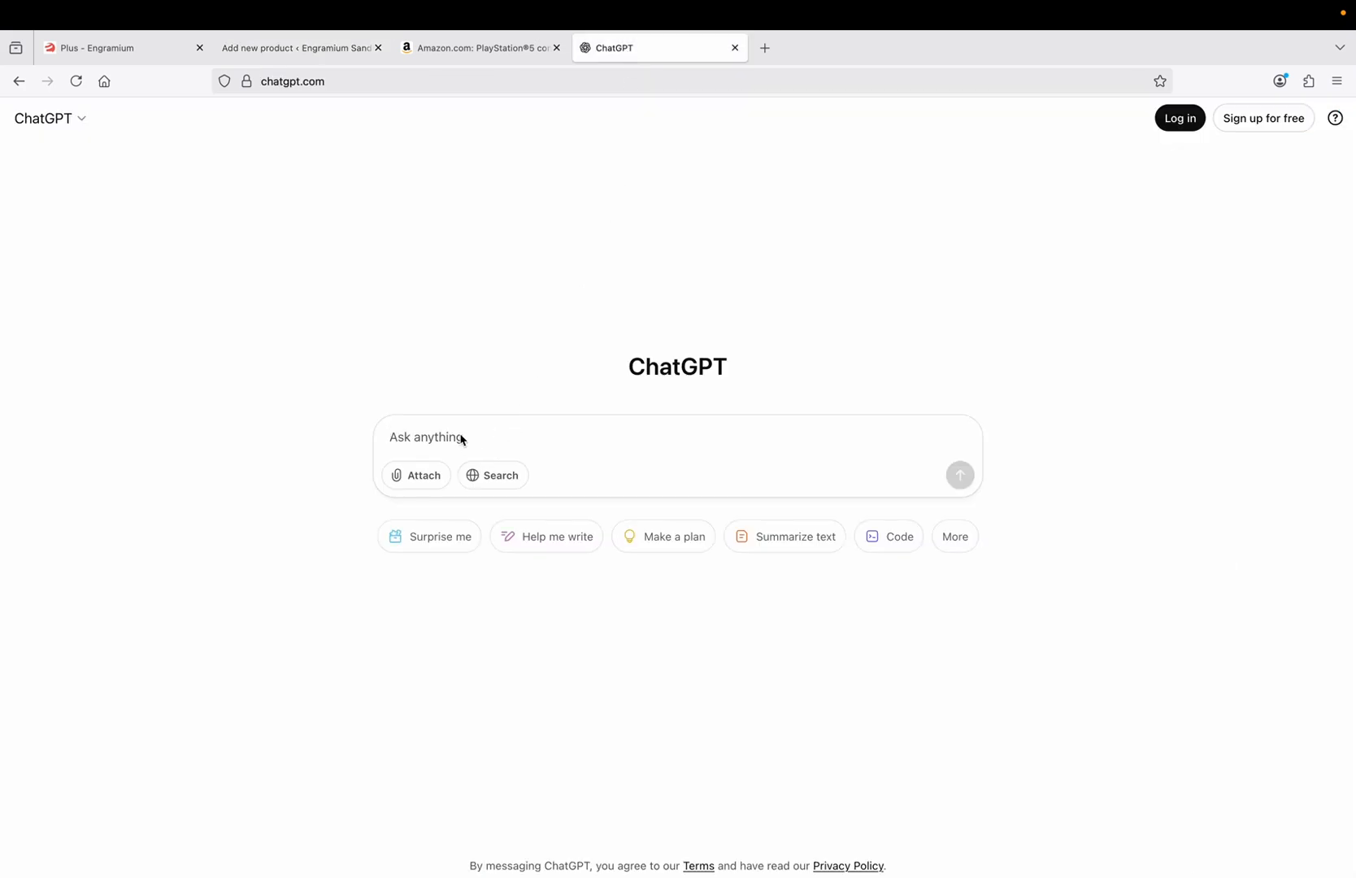
type("Write me a product")
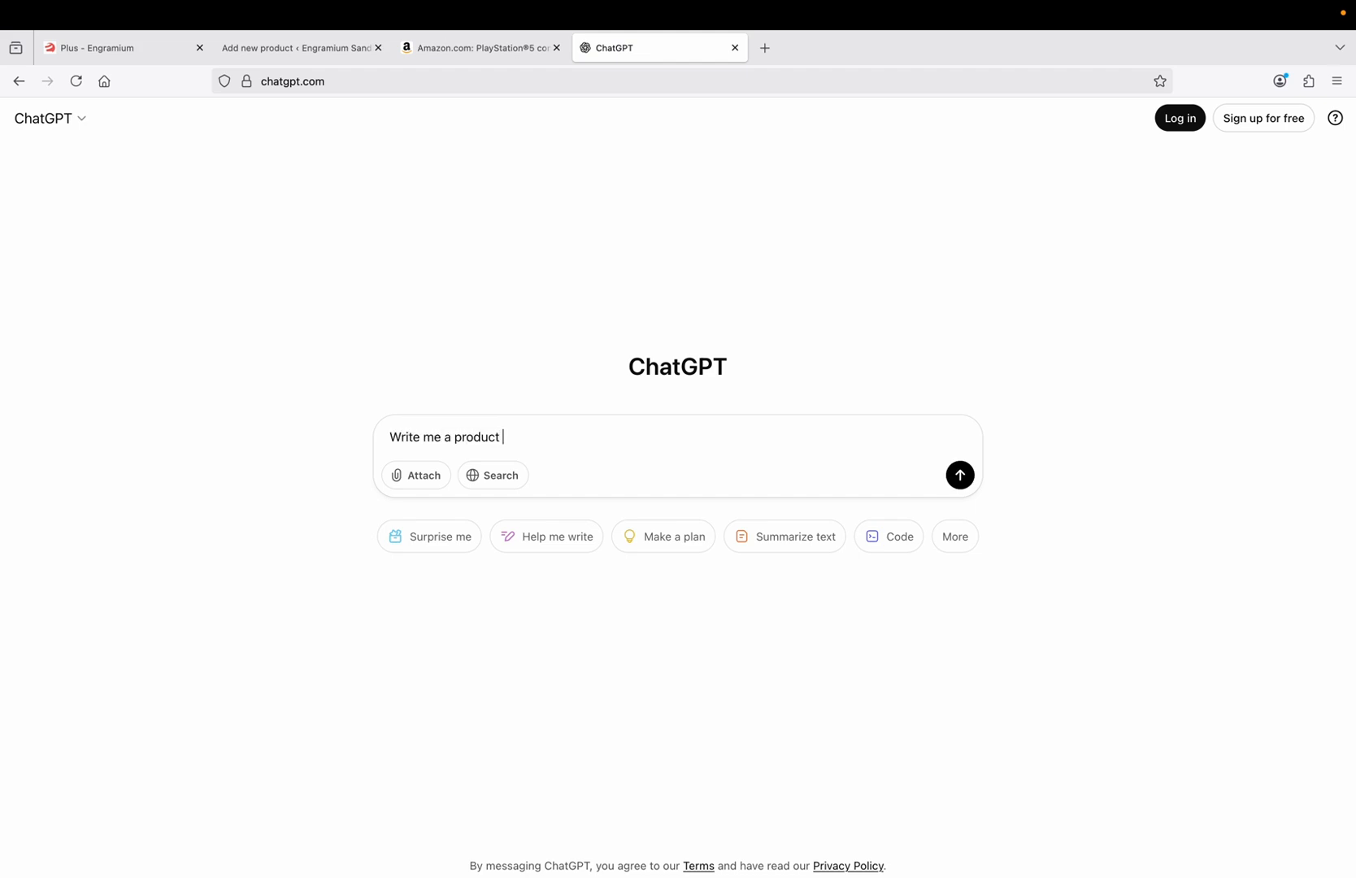
type(" description for Play Station 5")
key("Return")
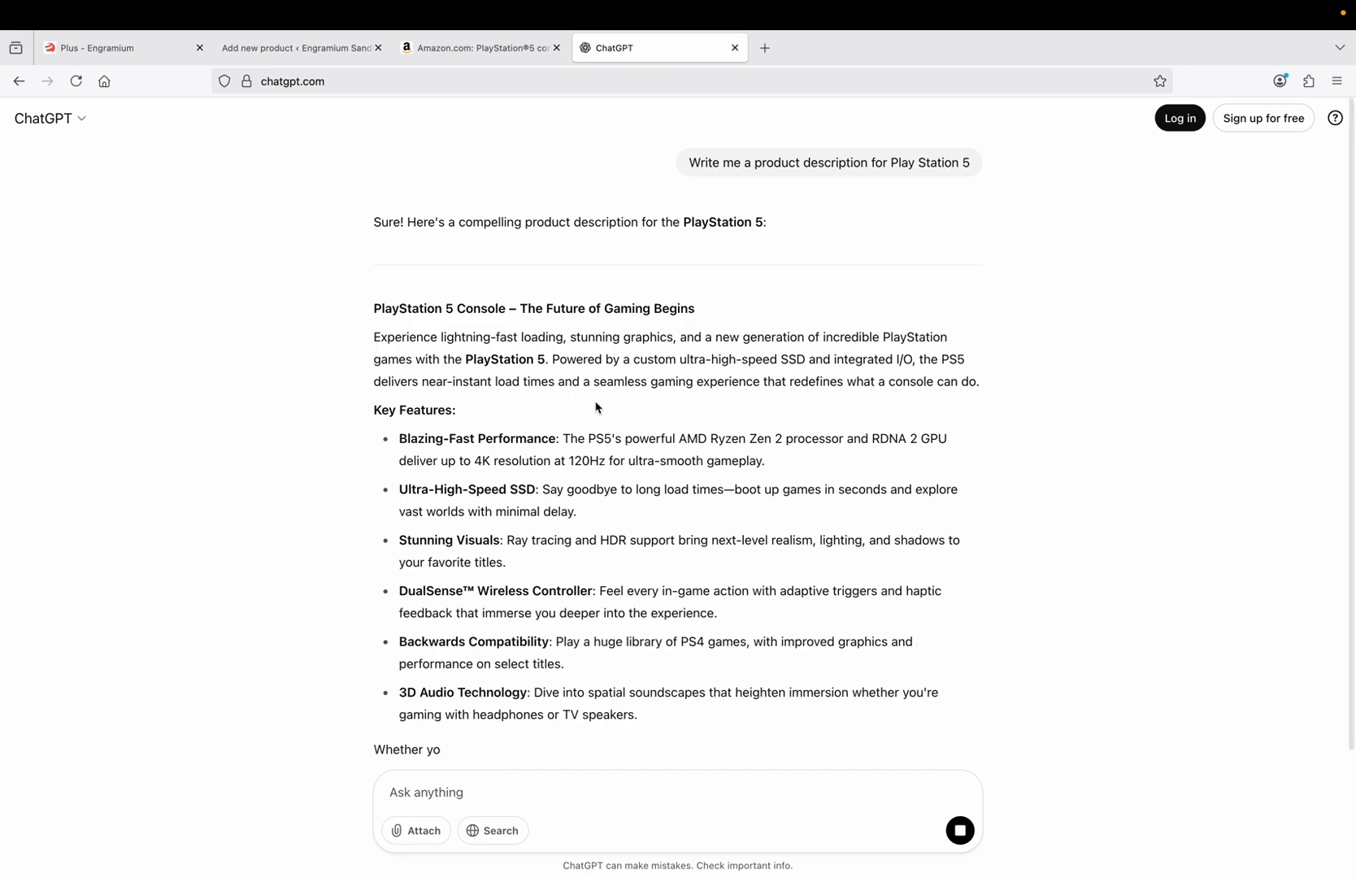
Copy the heading and introductory paragraph from ChatGPT's answer into the WooCommerce product description.
scroll(623, 465, "down", 2)
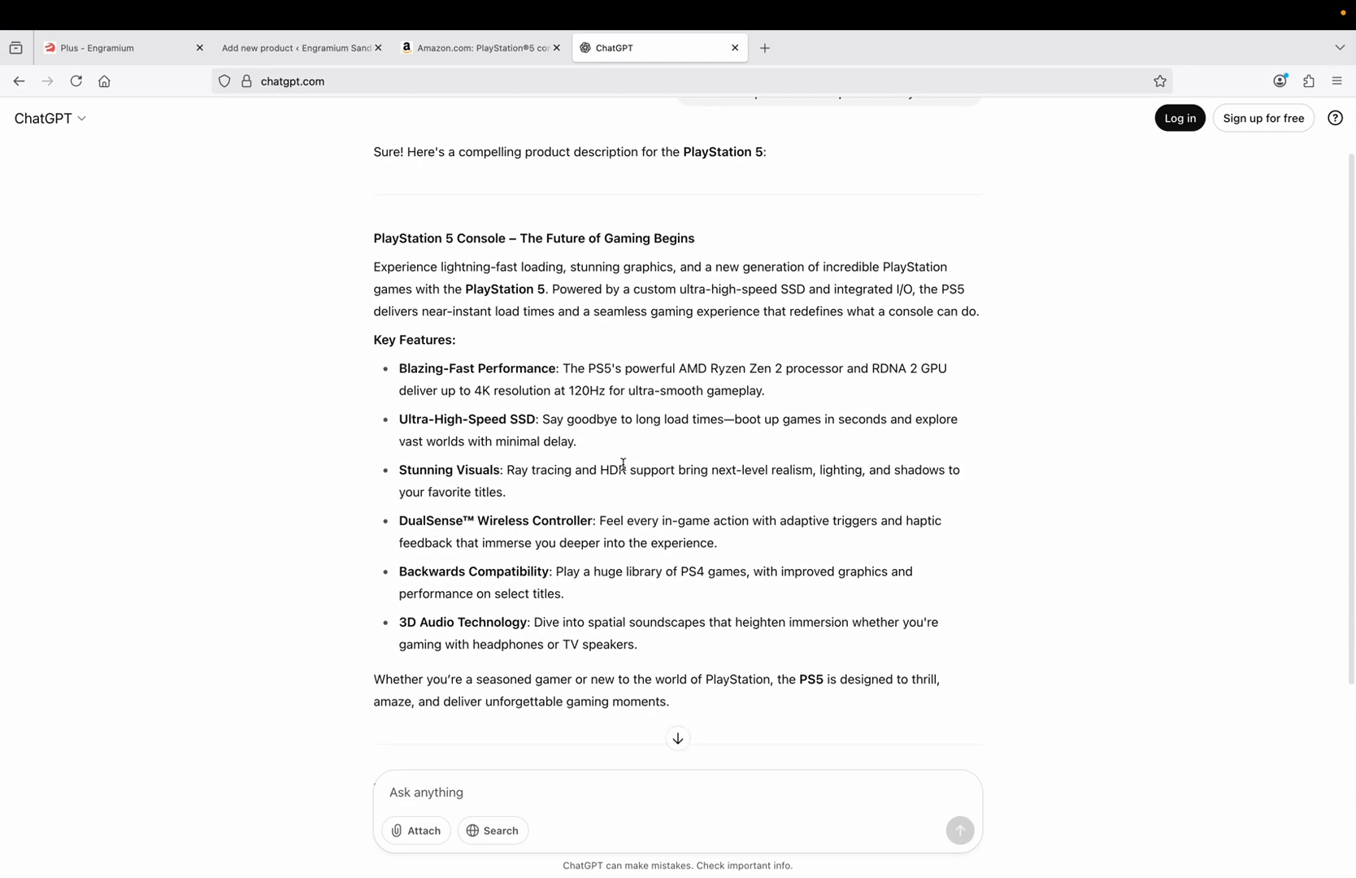
scroll(623, 464, "down", 4)
scroll(623, 469, "up", 6)
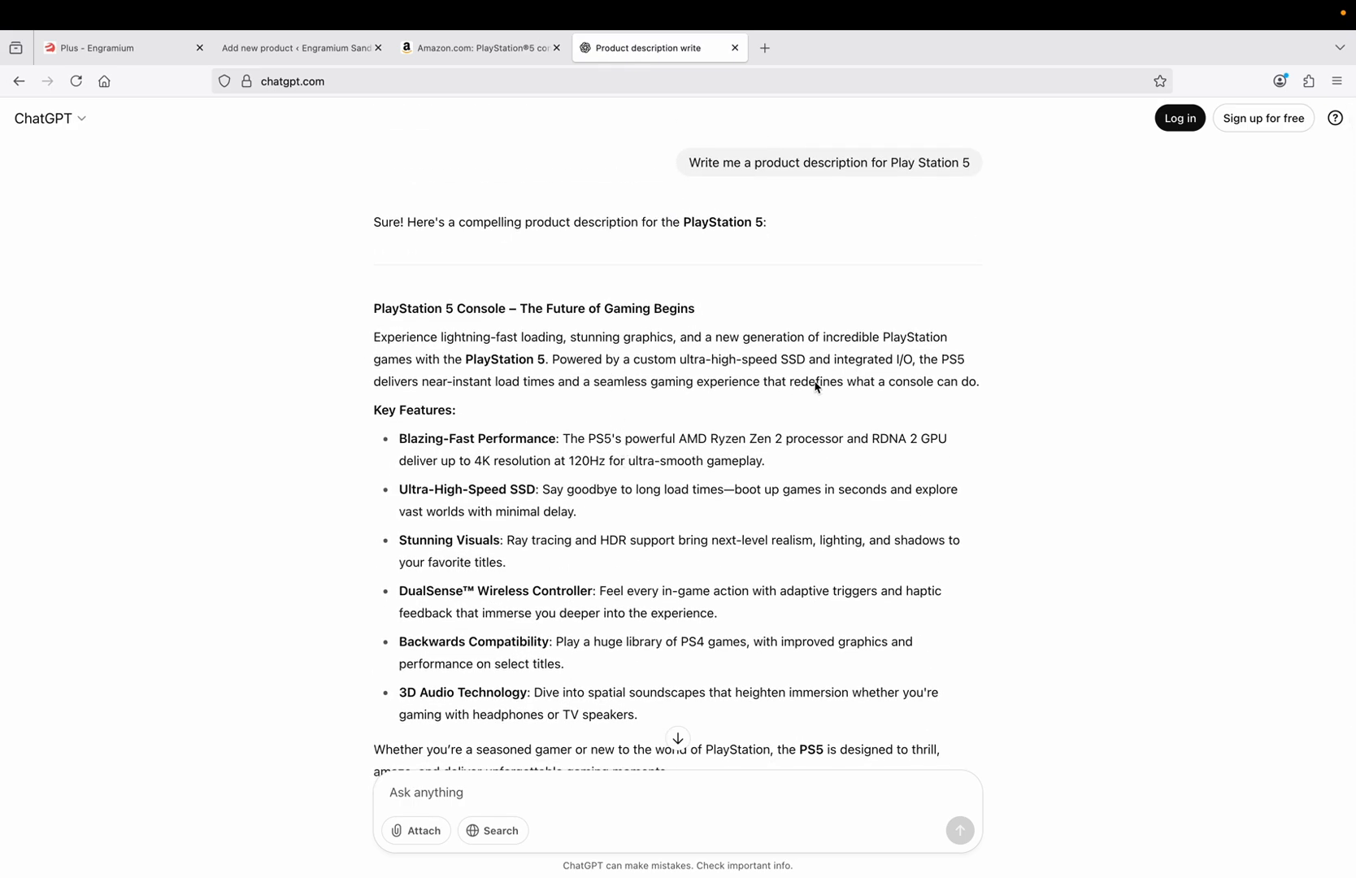
left_click_drag(980, 384, 375, 317)
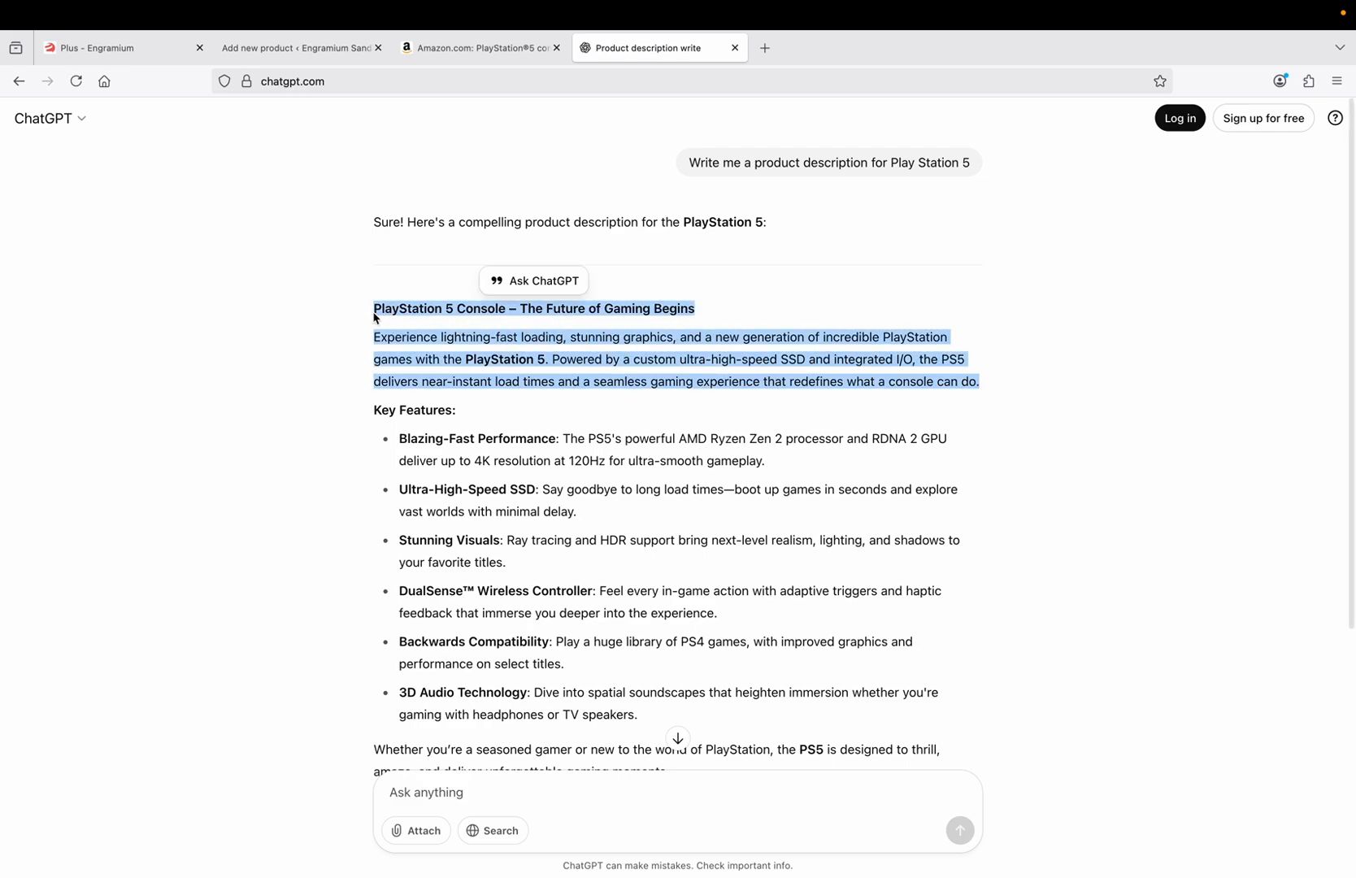
right_click(375, 317)
left_click(397, 321)
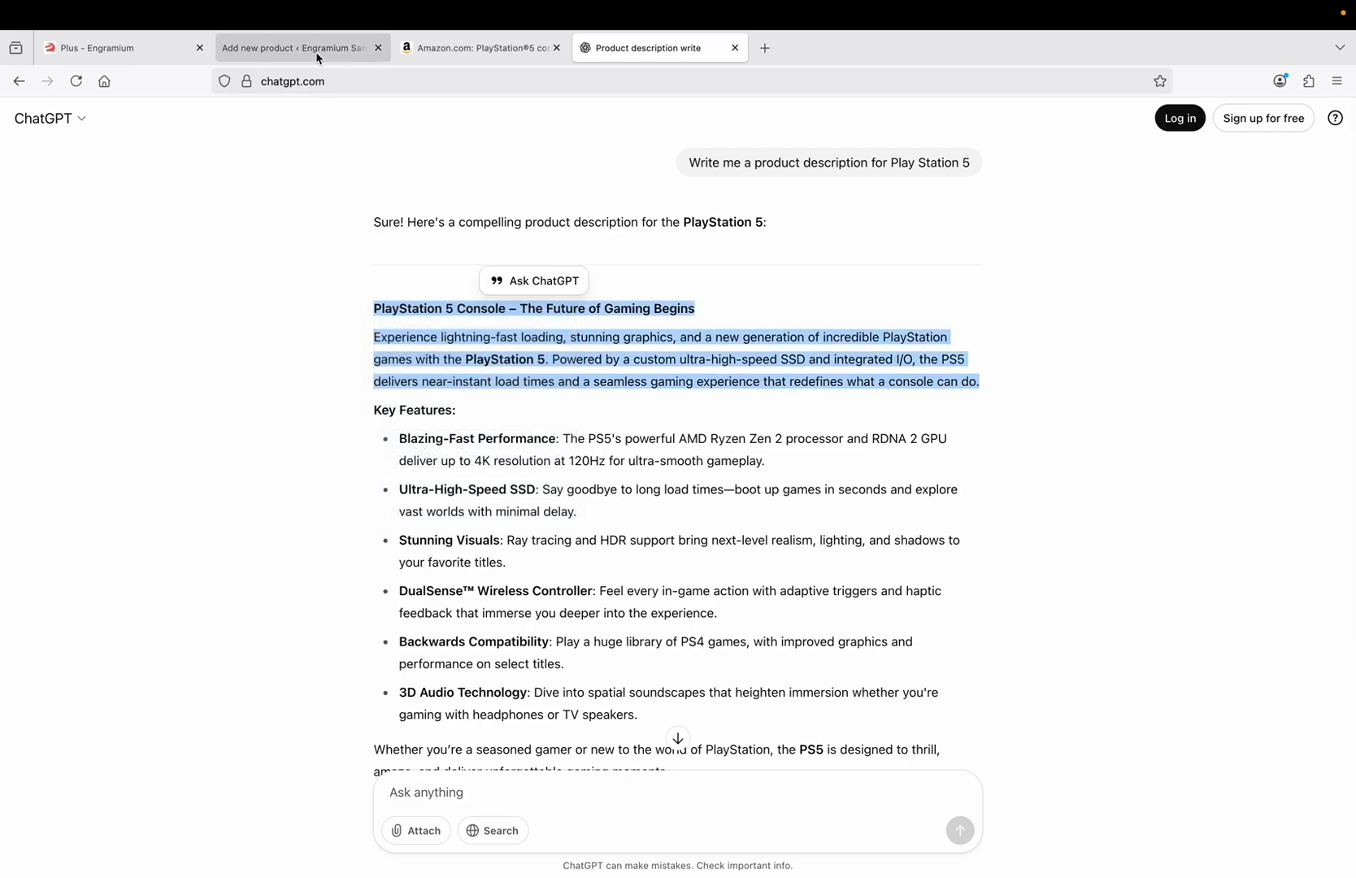
left_click(319, 51)
right_click(248, 439)
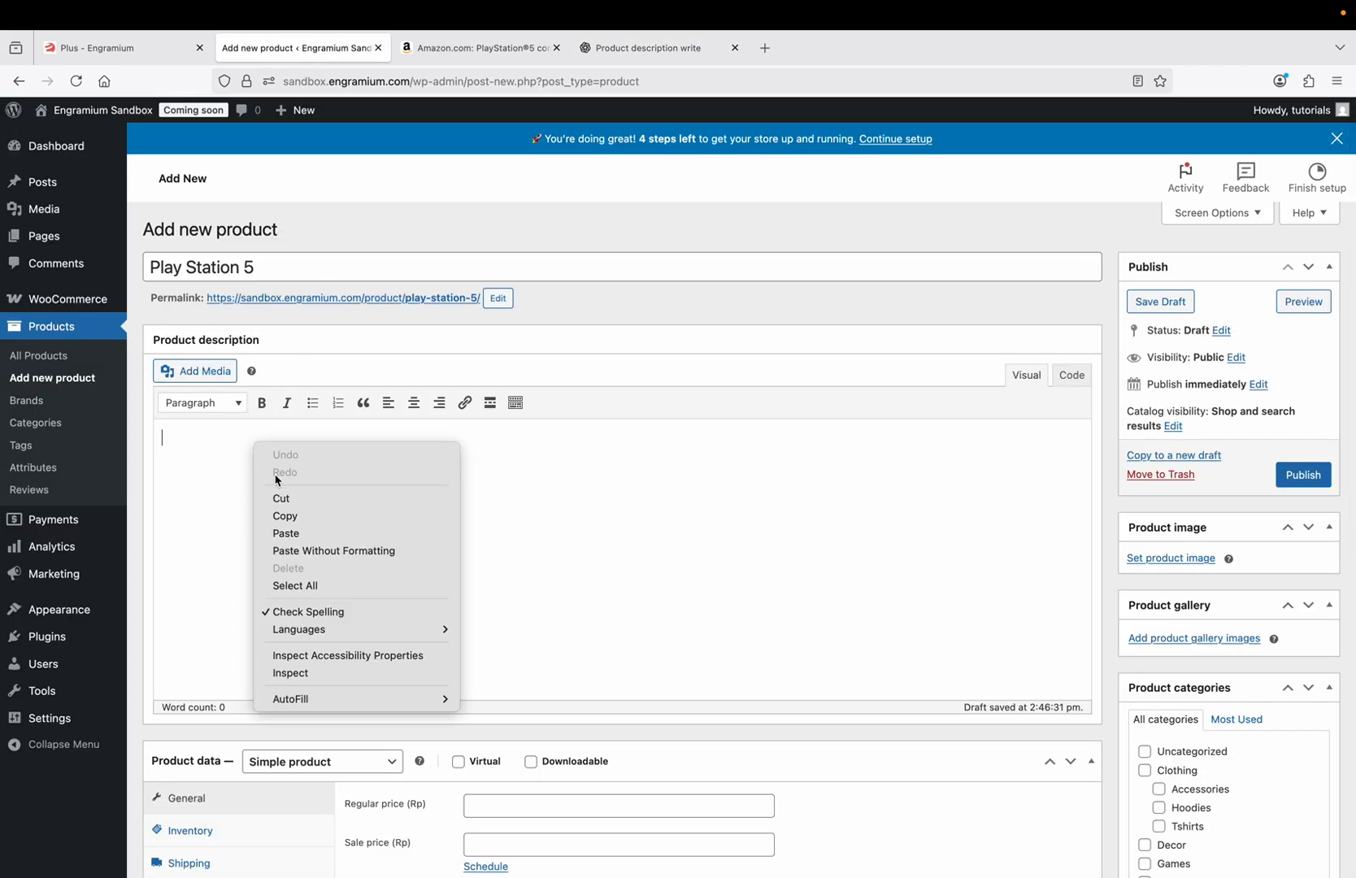
left_click(293, 533)
Set the product type in the product data to Grouped product.
scroll(295, 539, "down", 4)
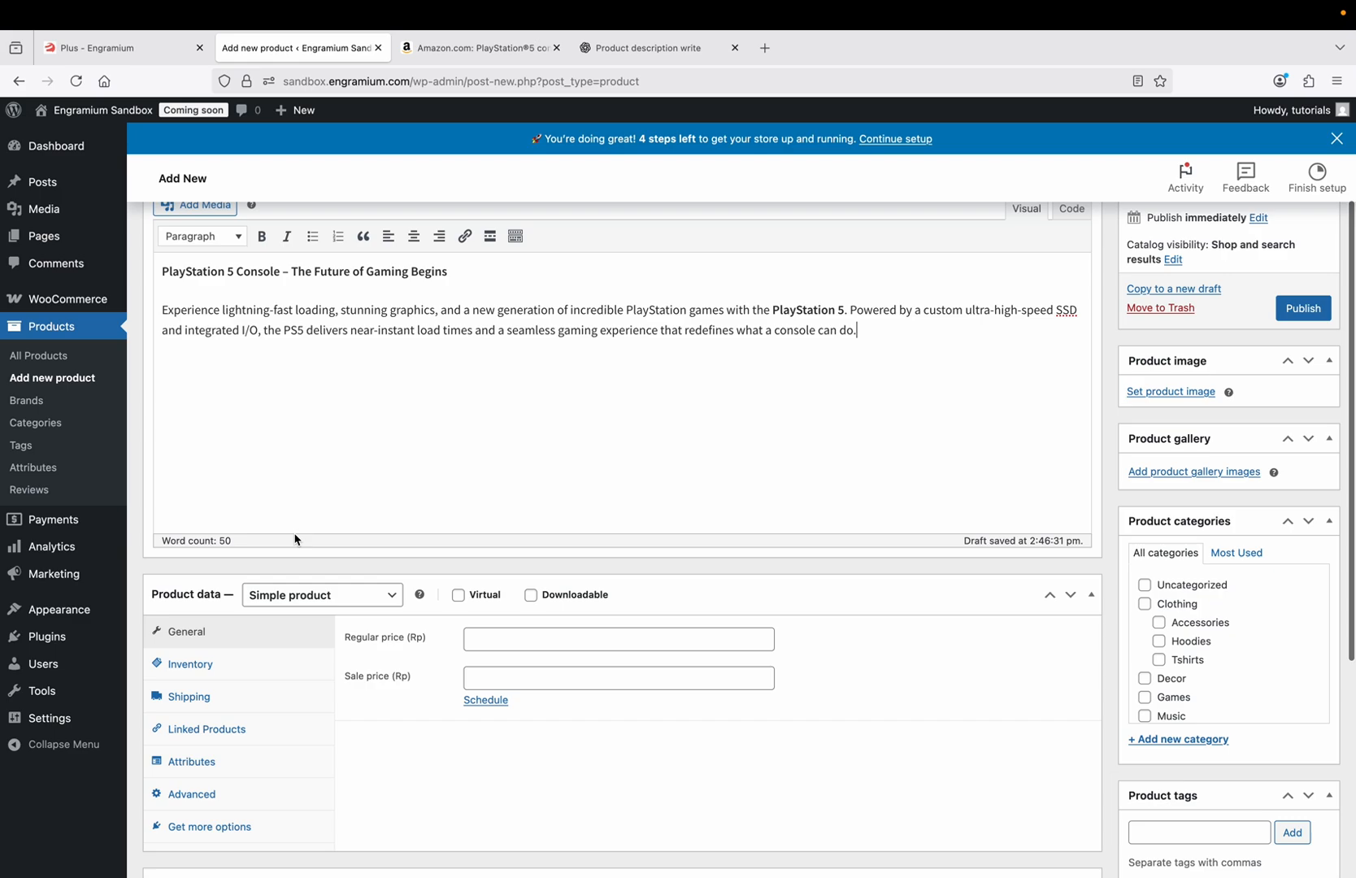
scroll(295, 539, "down", 2)
left_click(277, 526)
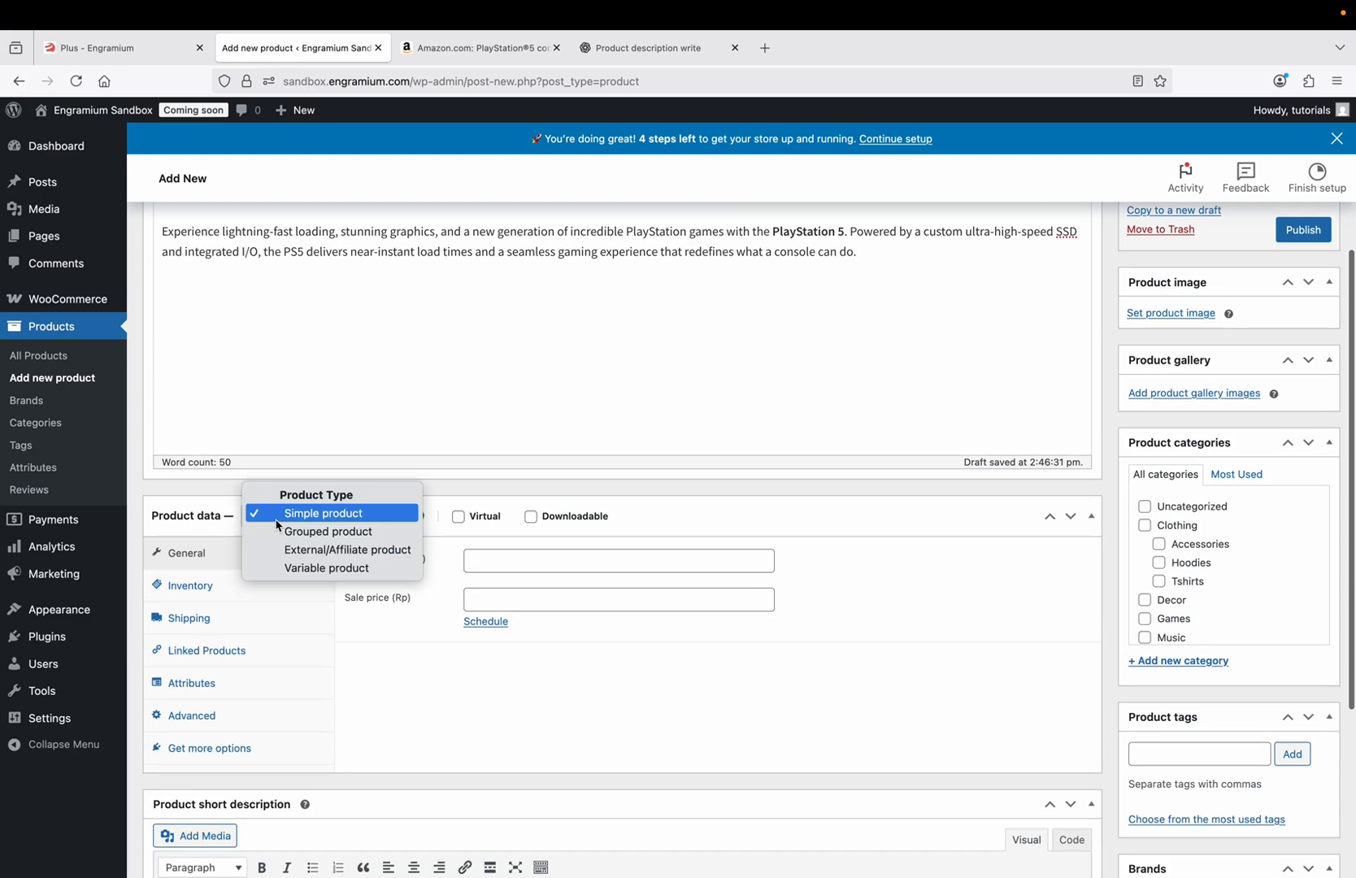
left_click(315, 531)
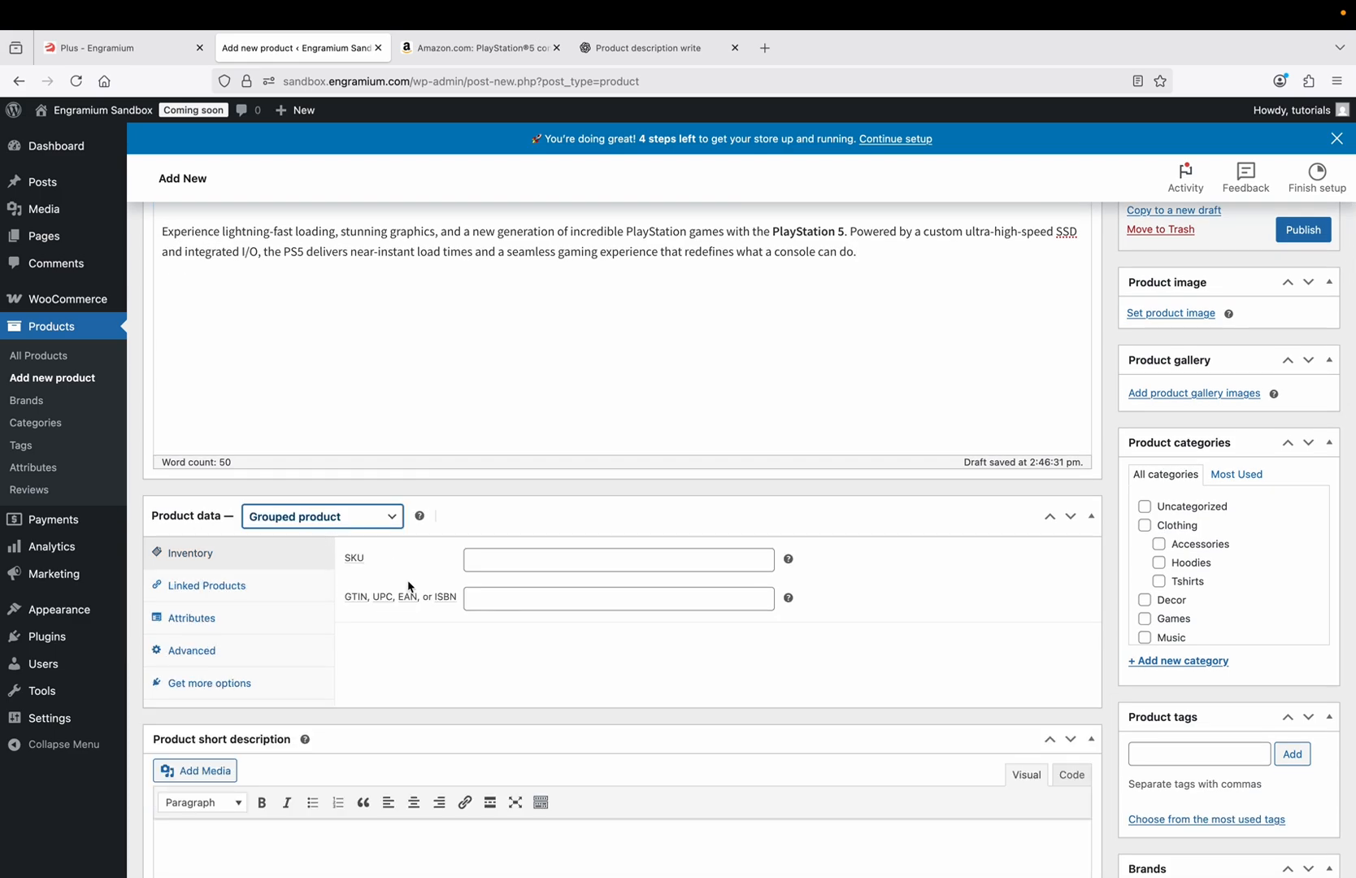
Copy the "Key Features" heading and its first three bullets from ChatGPT into the product short description.
scroll(409, 585, "down", 2)
scroll(441, 518, "down", 4)
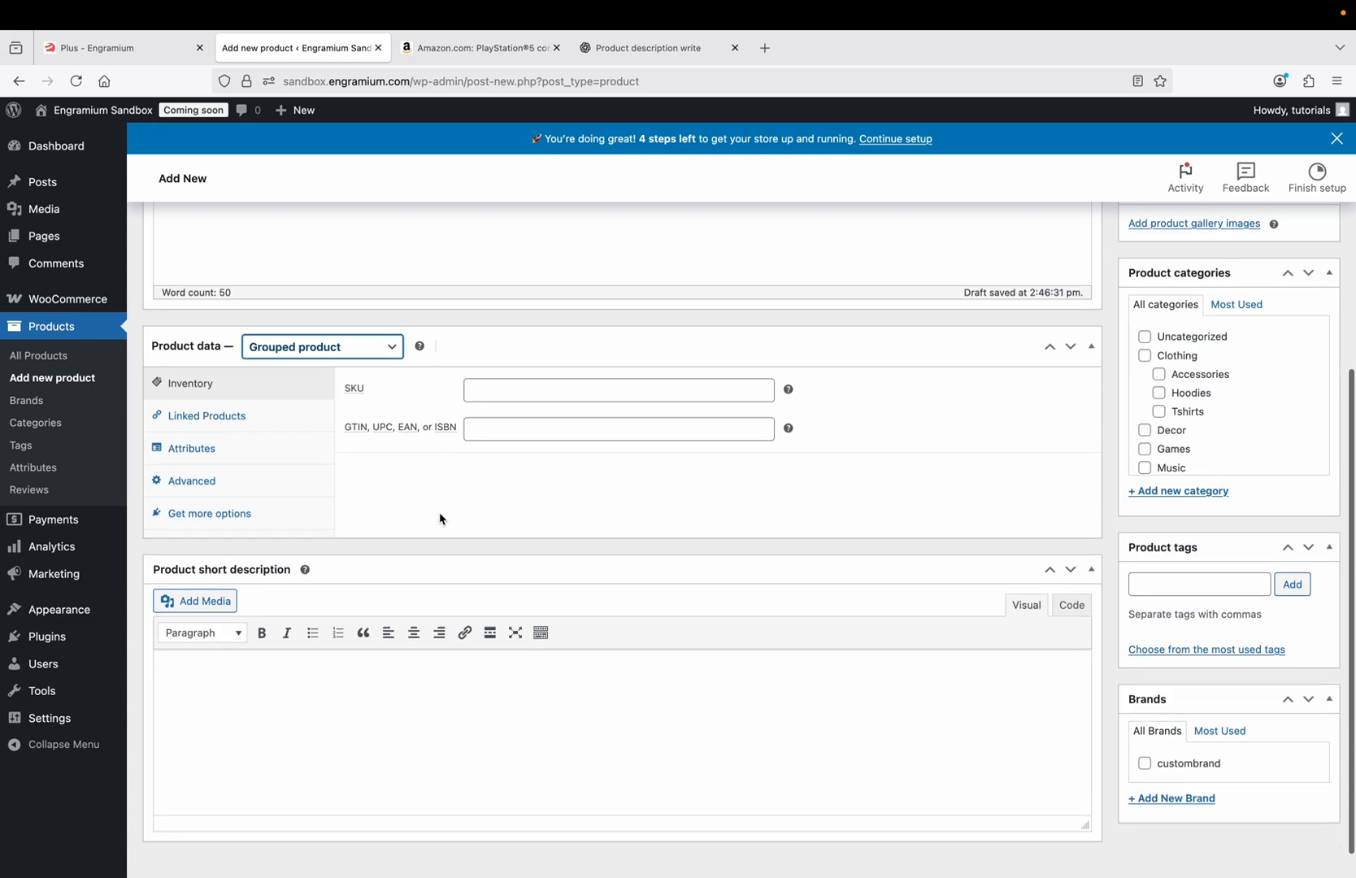
left_click(253, 637)
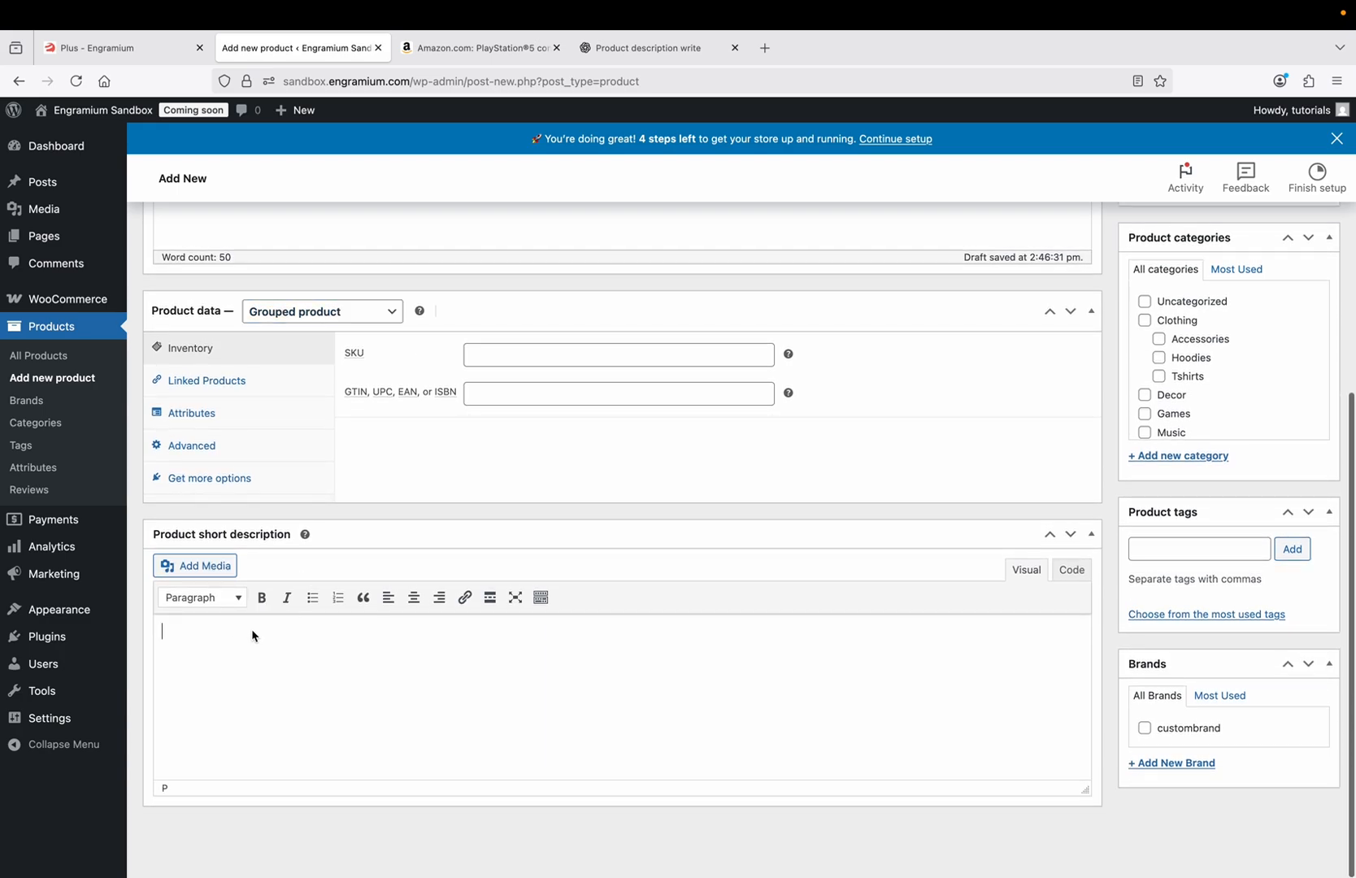
left_click(585, 57)
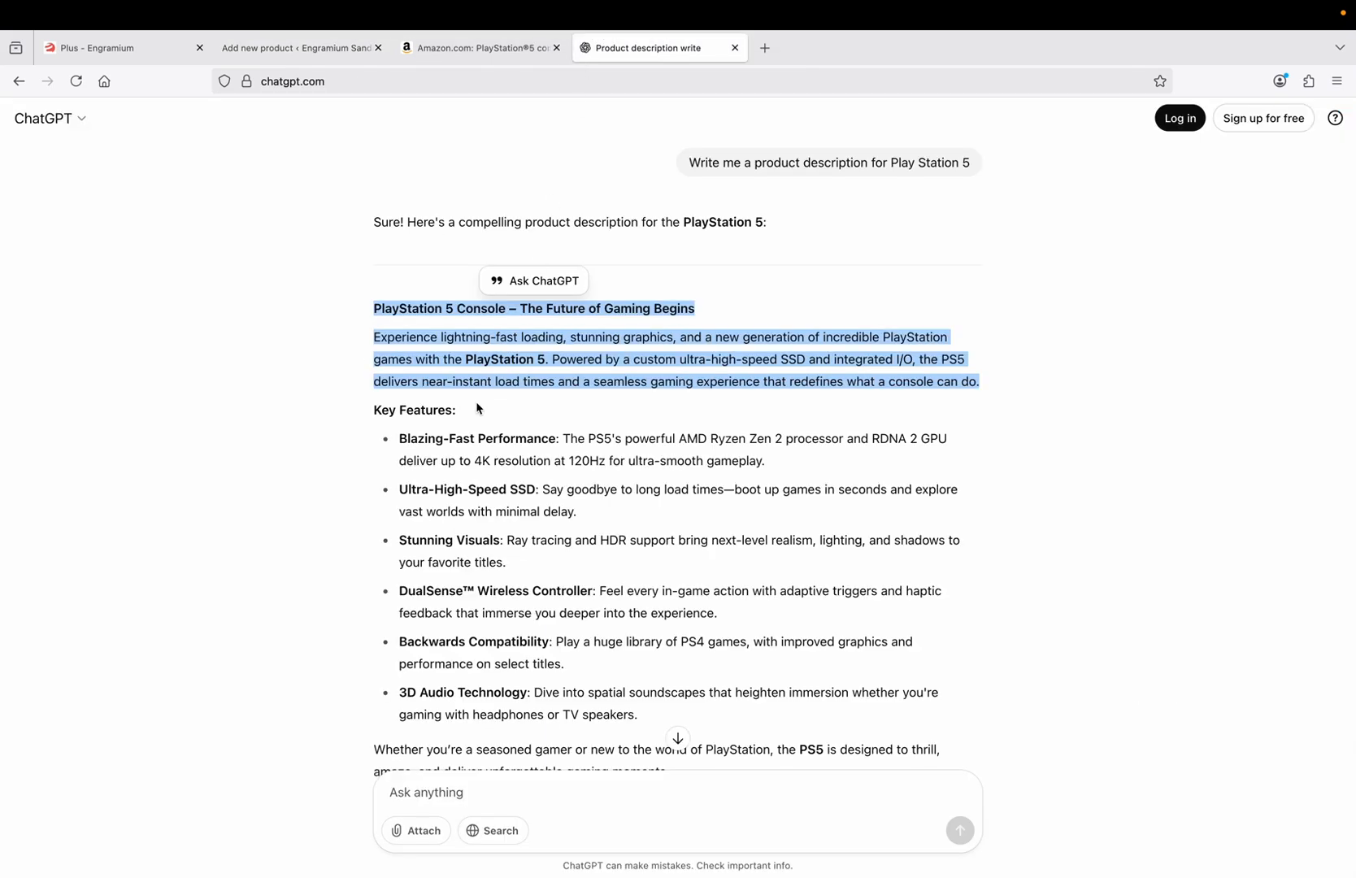
left_click_drag(377, 415, 513, 575)
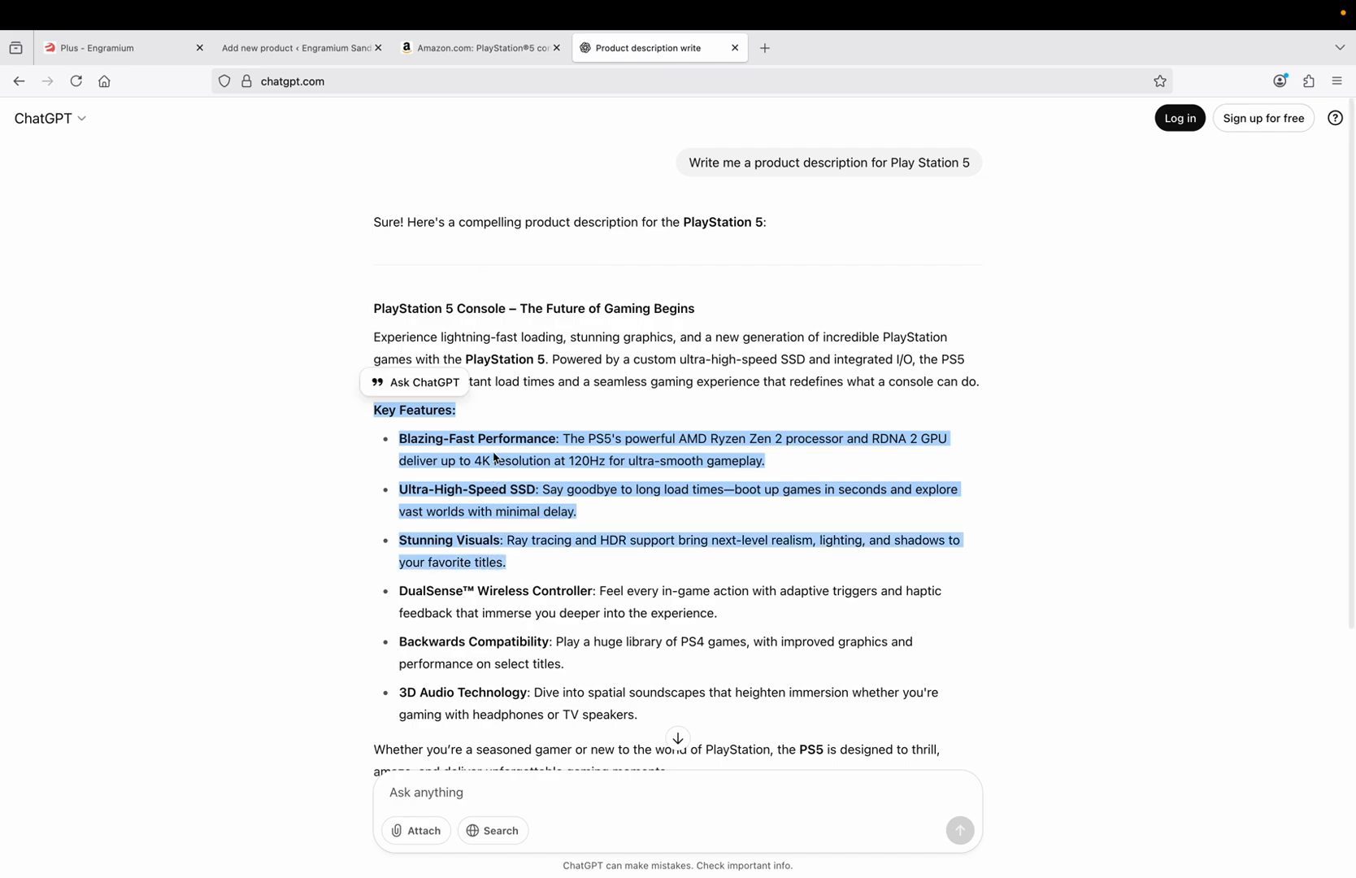
right_click(496, 453)
left_click(513, 462)
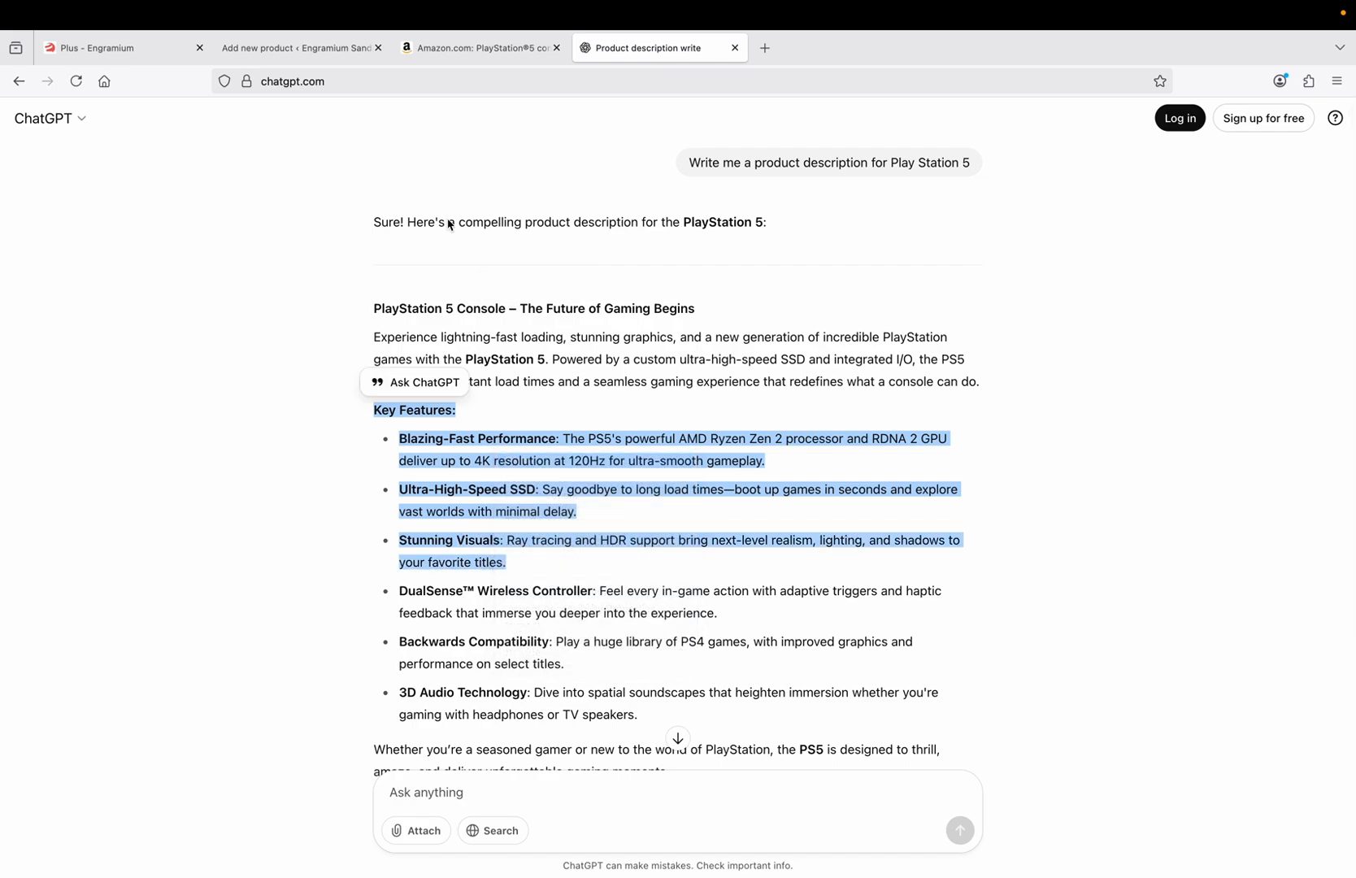
left_click(333, 49)
right_click(221, 652)
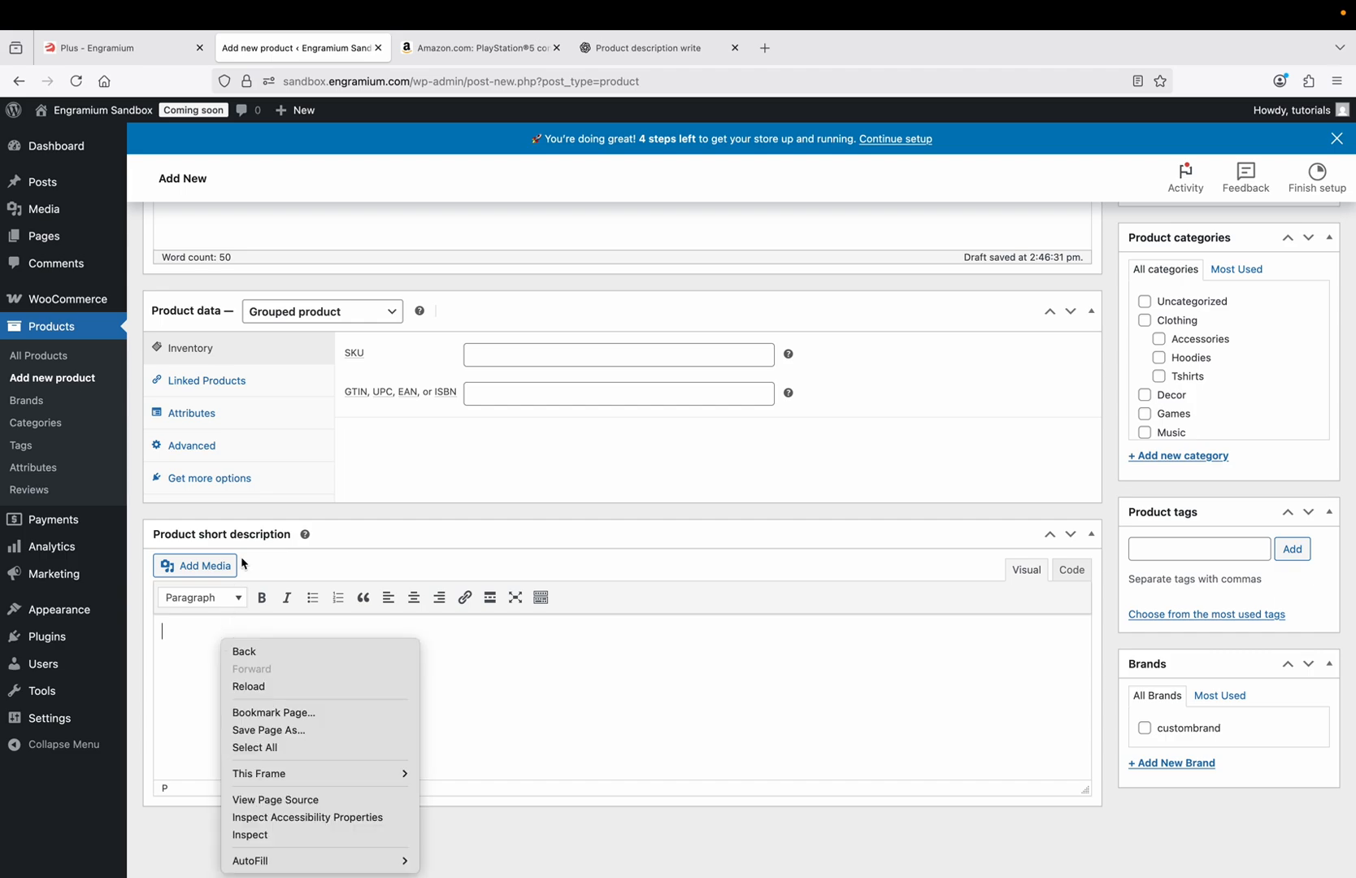
left_click(177, 642)
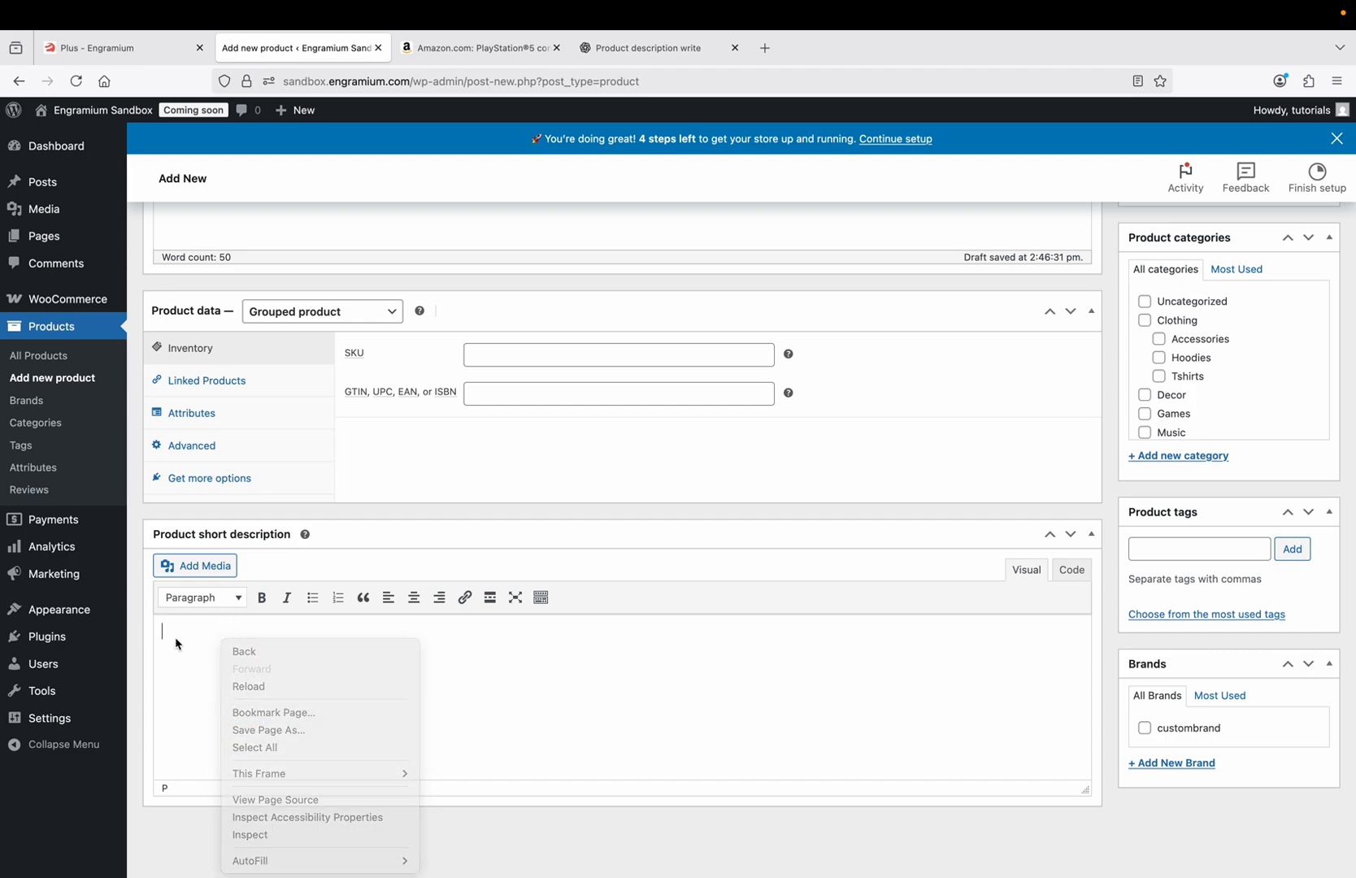
right_click(177, 639)
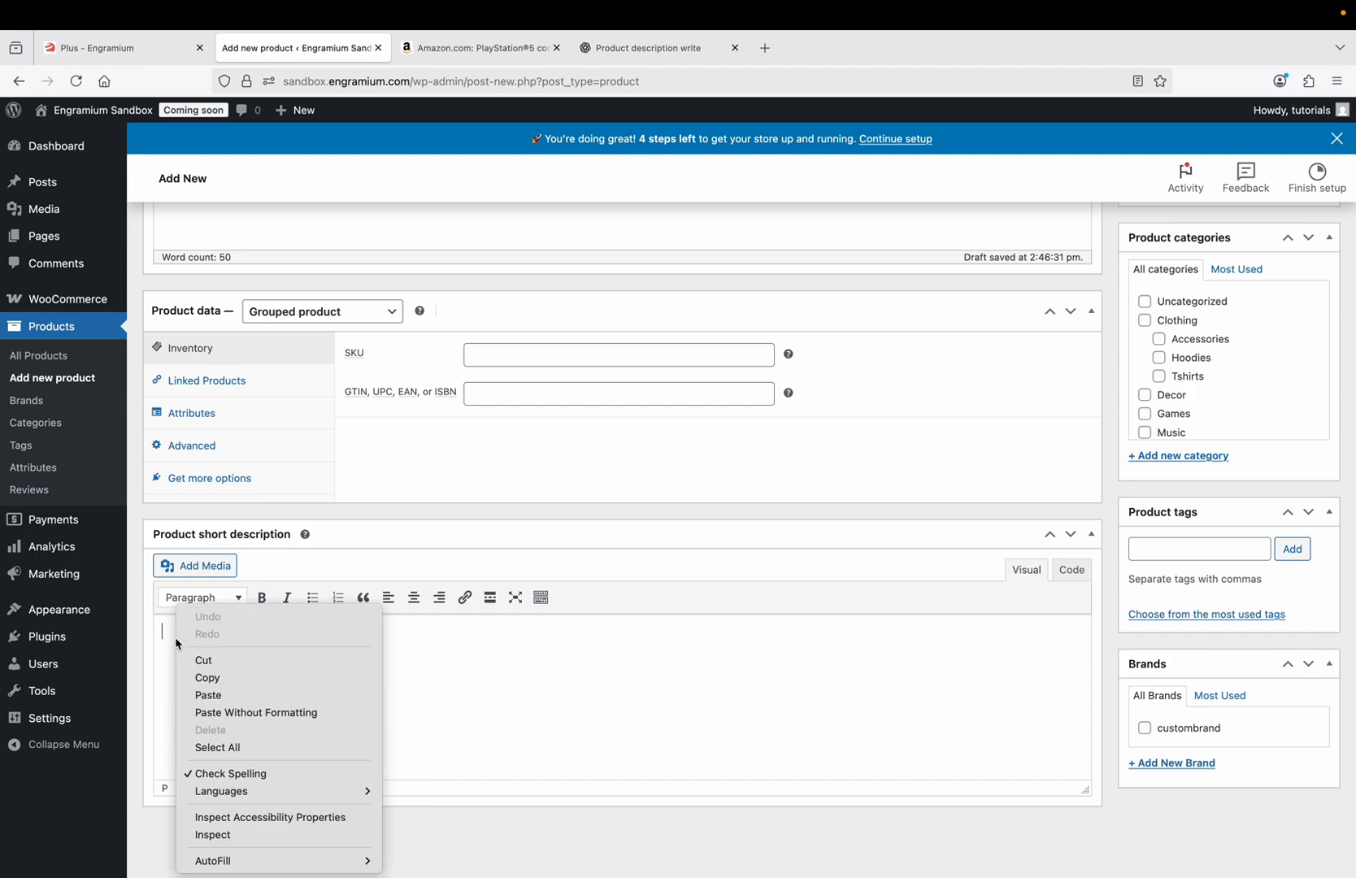
left_click(209, 696)
Upload the console picture nDQGn3EgUVNXFLX8MYvxRR.jpg and set it as the product image.
scroll(265, 667, "up", 1)
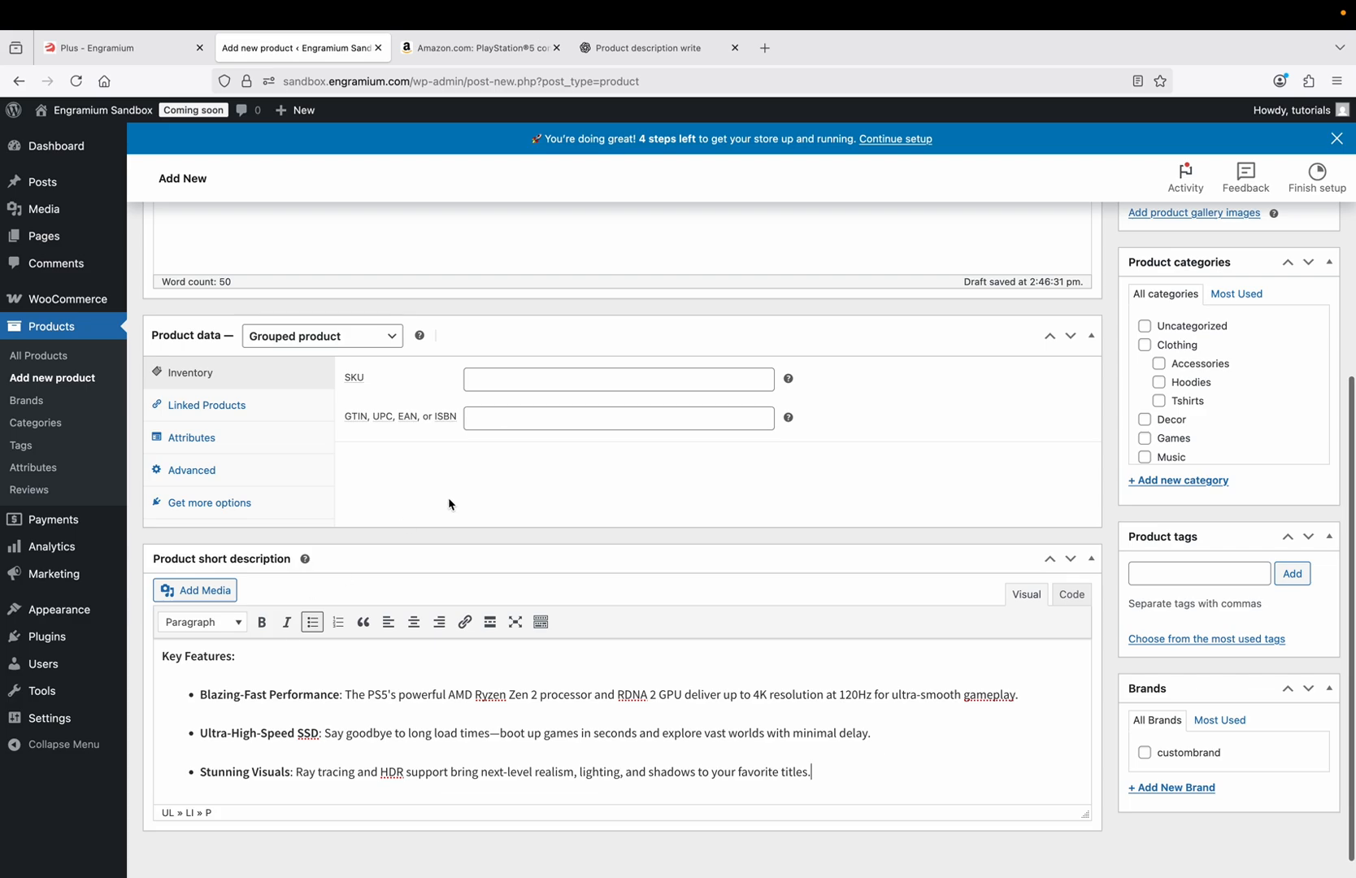
scroll(449, 504, "up", 4)
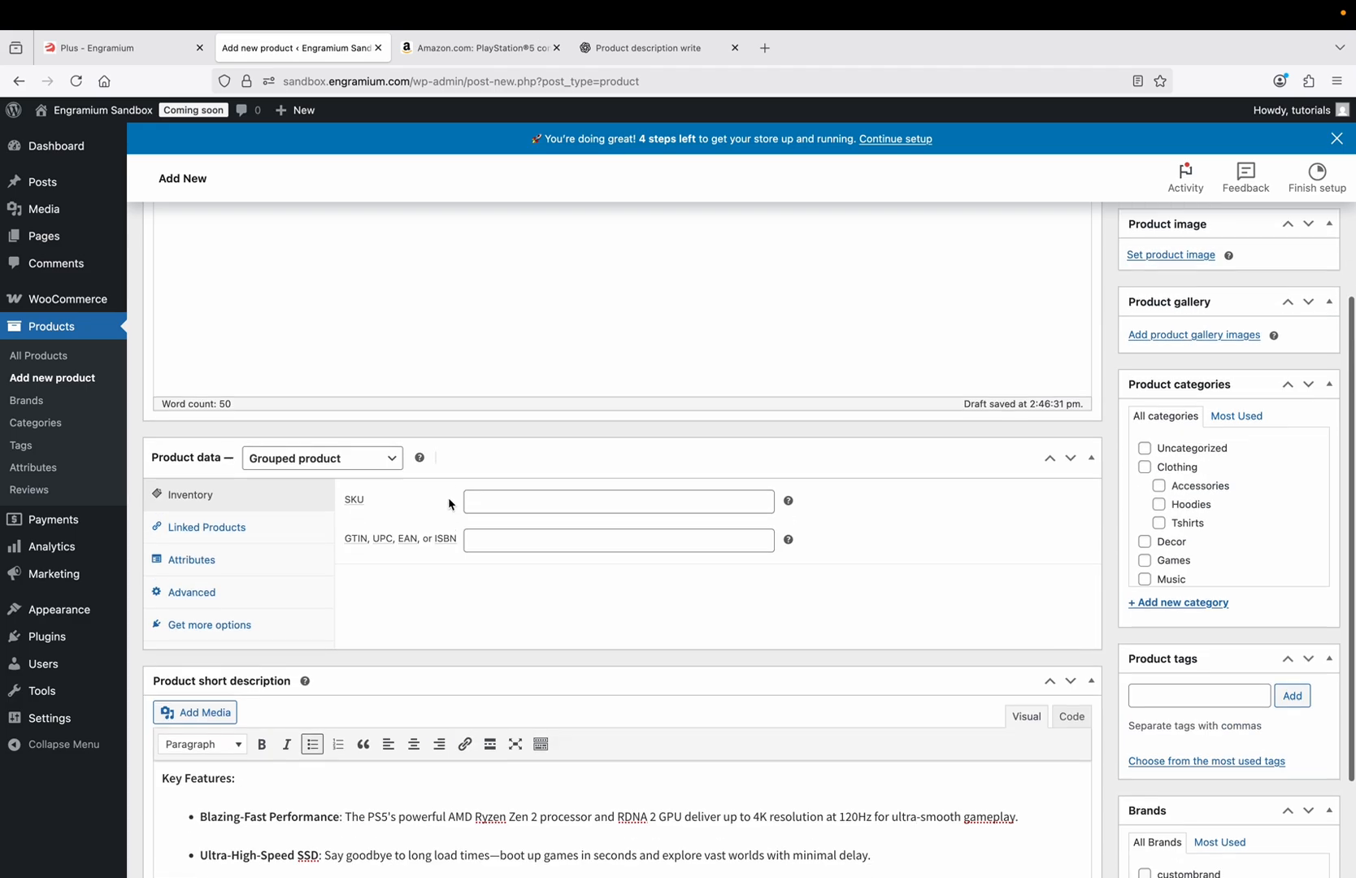
scroll(450, 504, "up", 2)
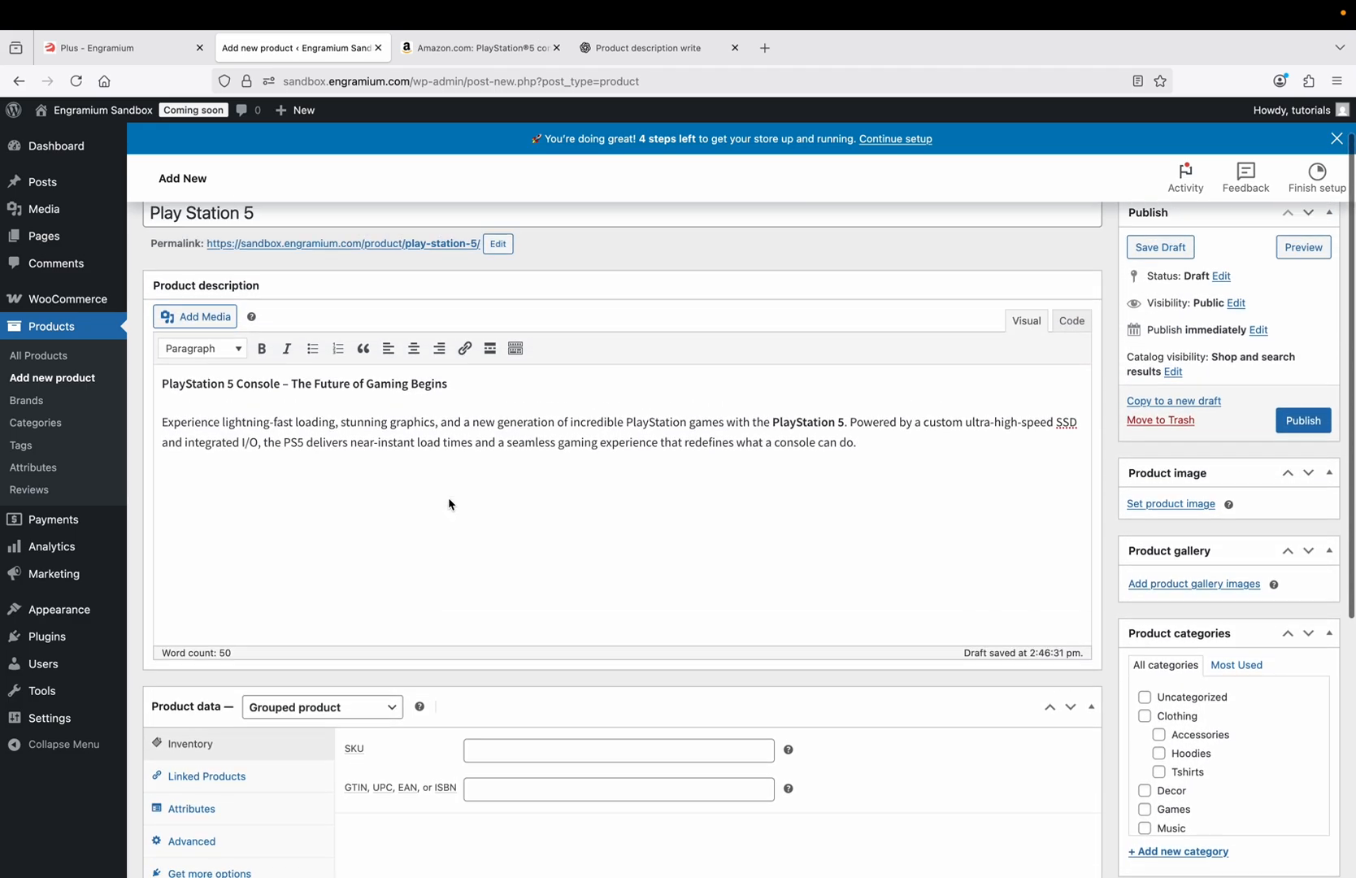
left_click(1161, 561)
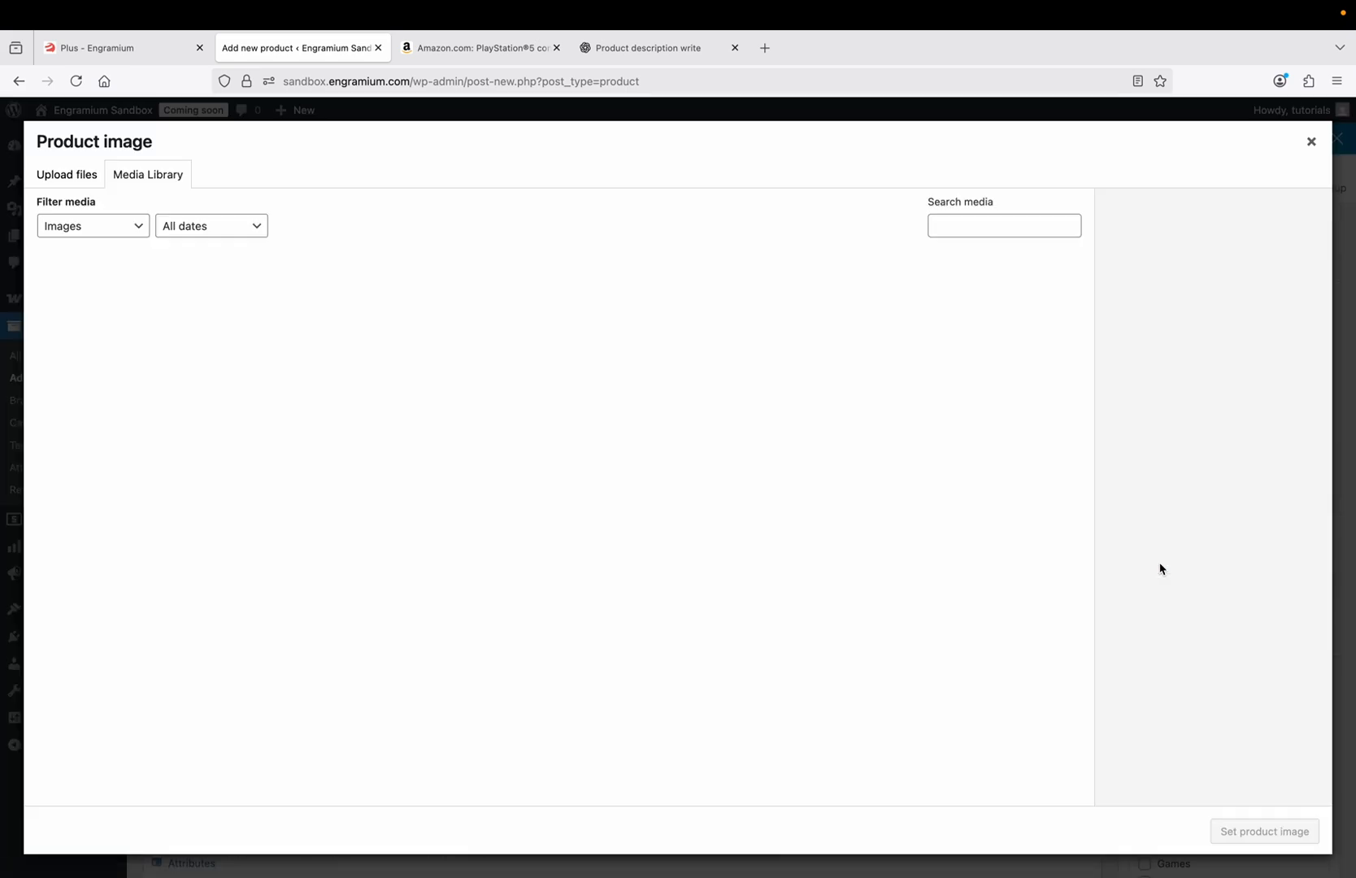
left_click(82, 179)
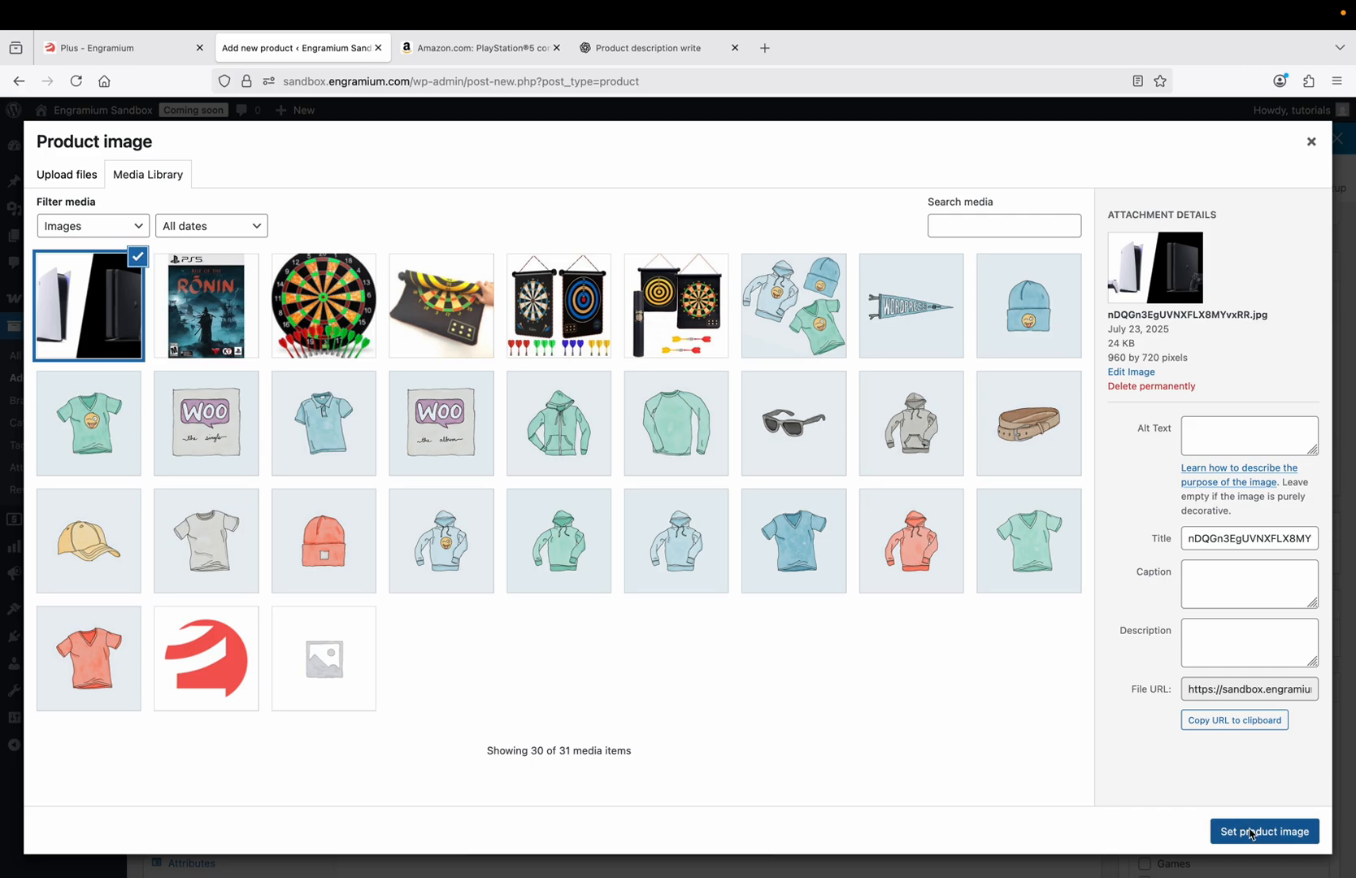
left_click(1251, 833)
Add a new product category named Electronics to the product.
scroll(1221, 553, "down", 5)
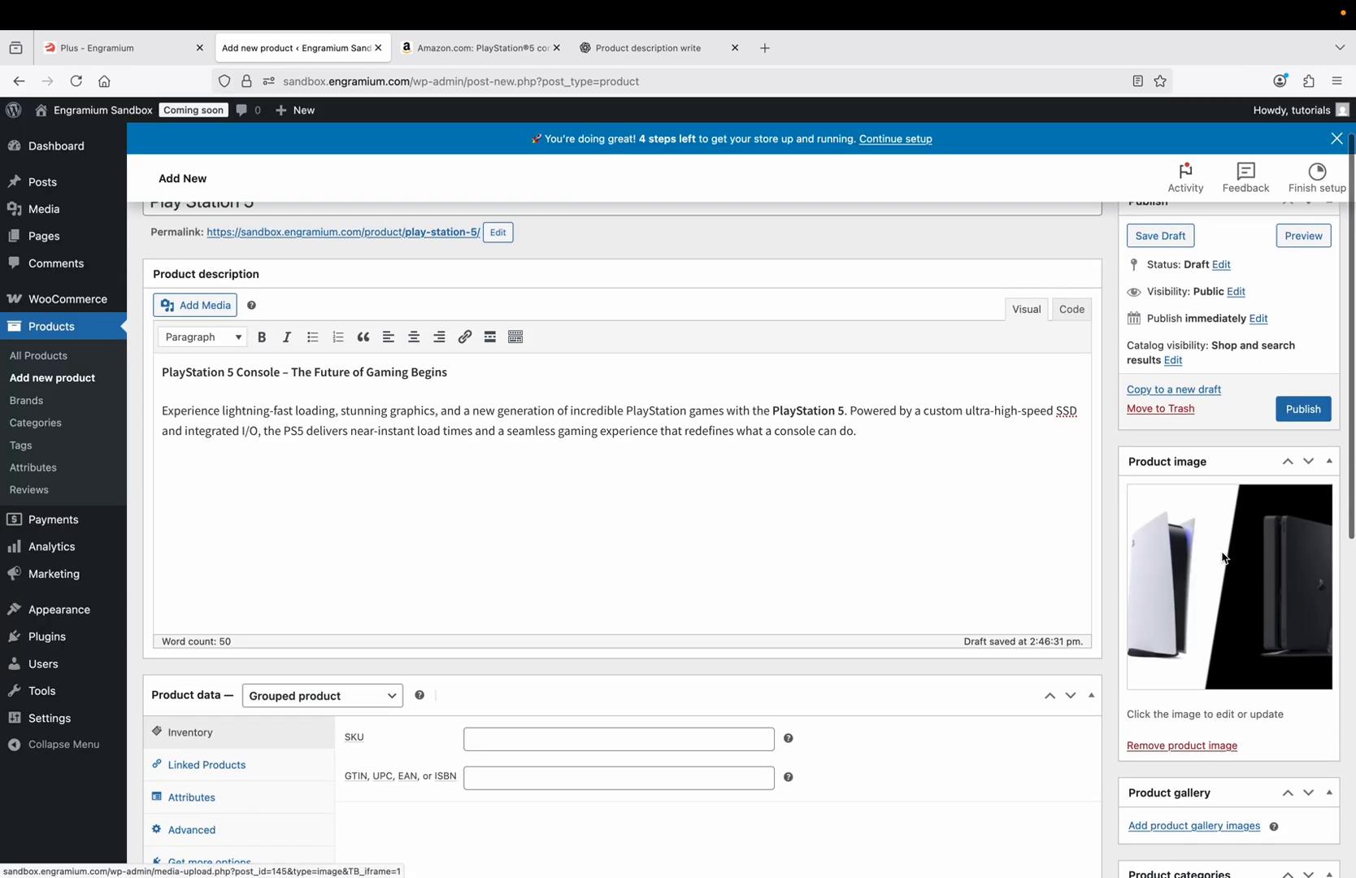
scroll(1221, 553, "down", 2)
scroll(1224, 557, "down", 1)
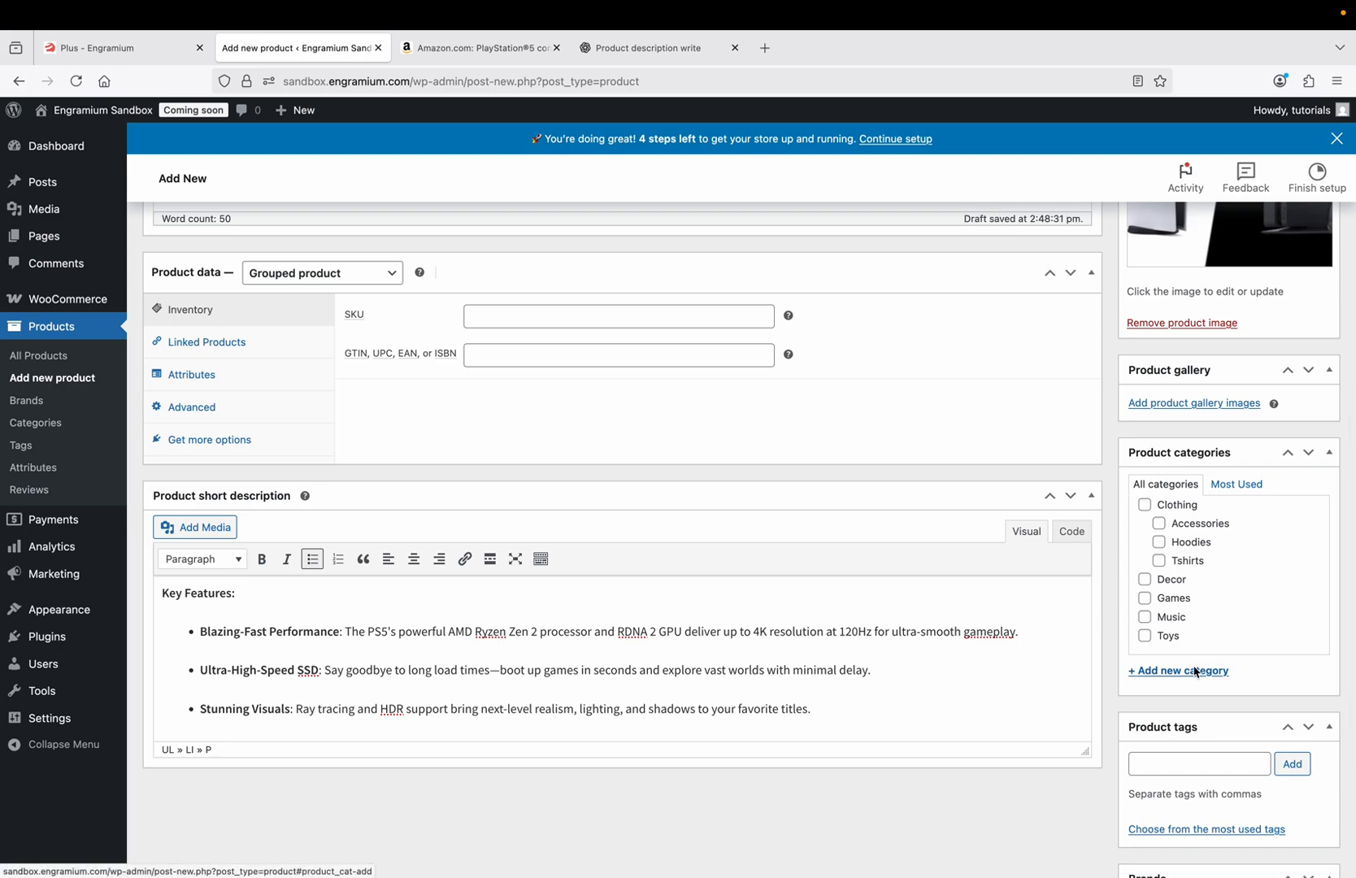
left_click(1196, 672)
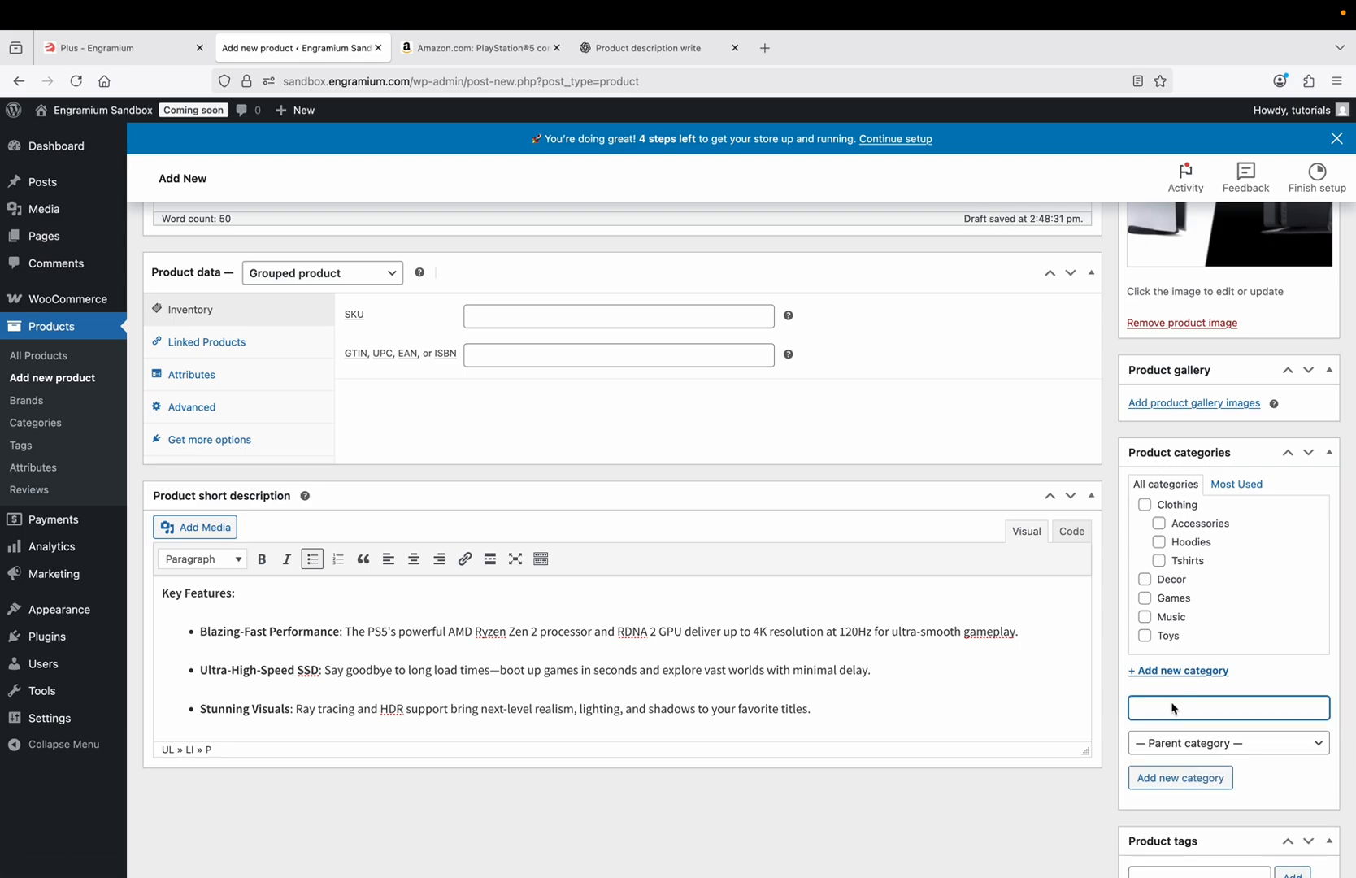
type("Electronics")
key("Return")
scroll(1180, 713, "down", 1)
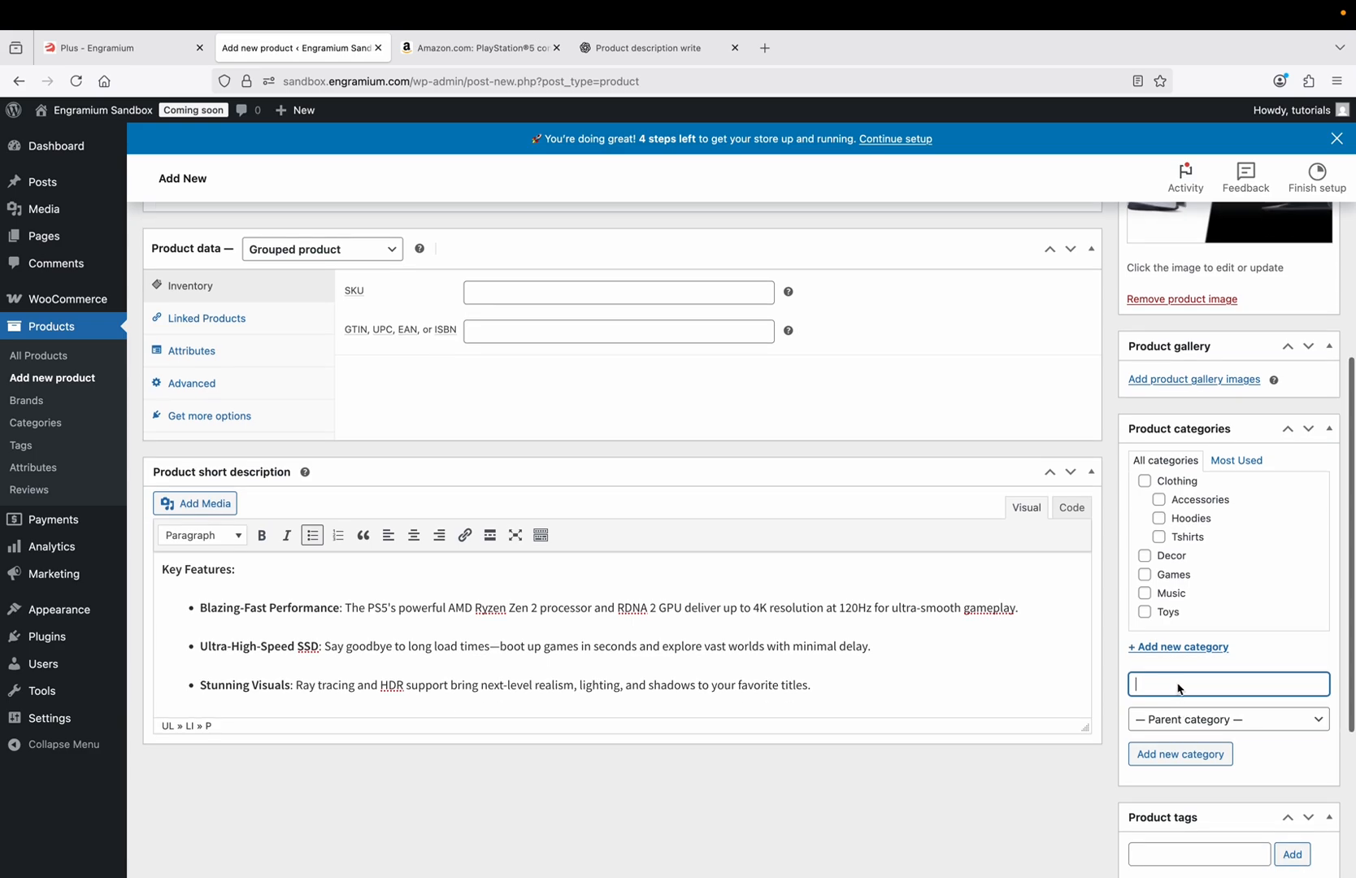
Enter Games as a category name and assign the product to the Games category.
type("Games")
key("Return")
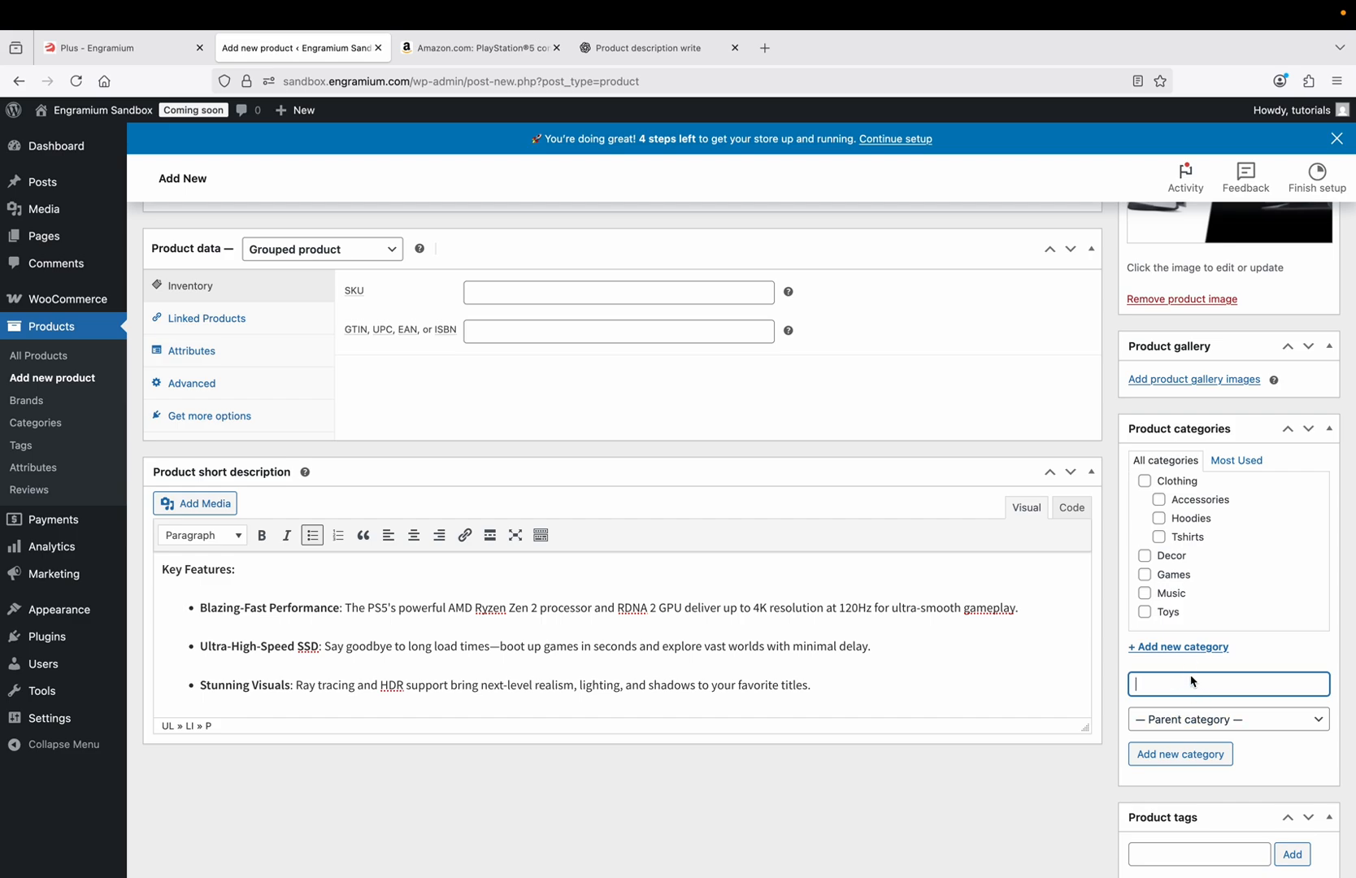
scroll(1187, 561, "down", 2)
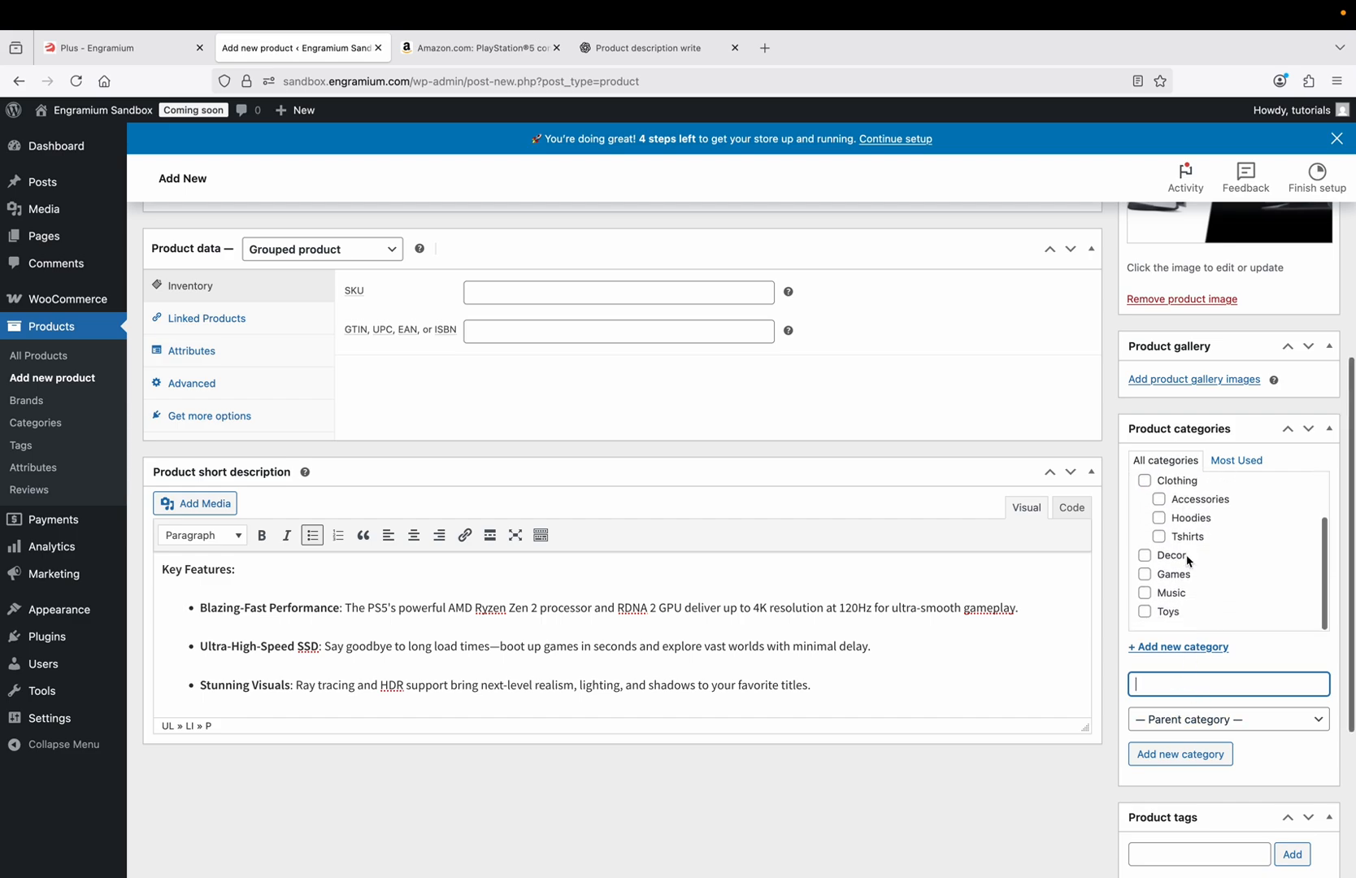
left_click(1178, 579)
Try to add a new category with Electronics as its parent category.
left_click(1171, 721)
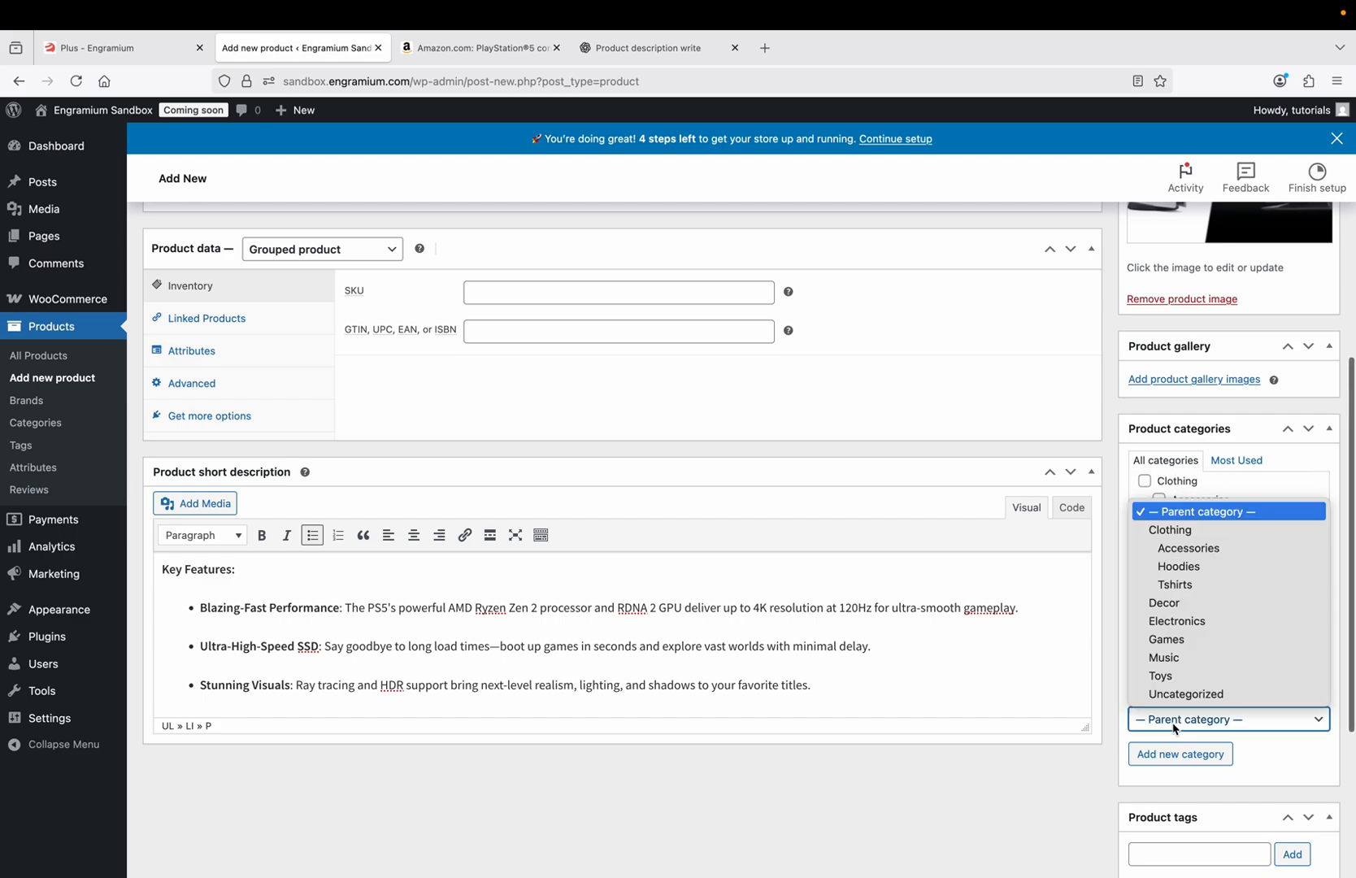
left_click(1177, 622)
scroll(1189, 621, "down", 2)
scroll(1188, 620, "down", 2)
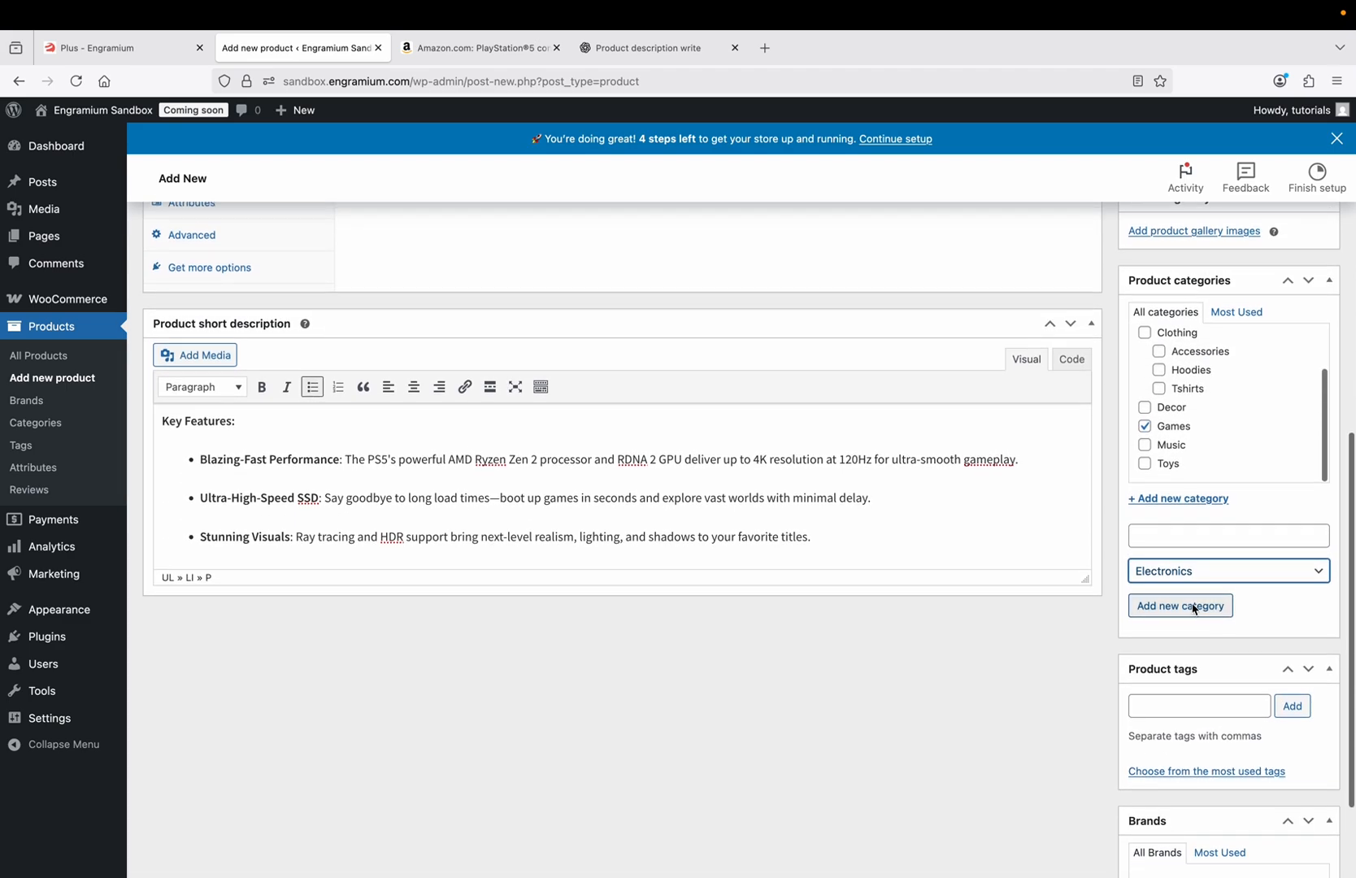
left_click(1195, 609)
Add the product tag ps5.
scroll(1193, 614, "down", 2)
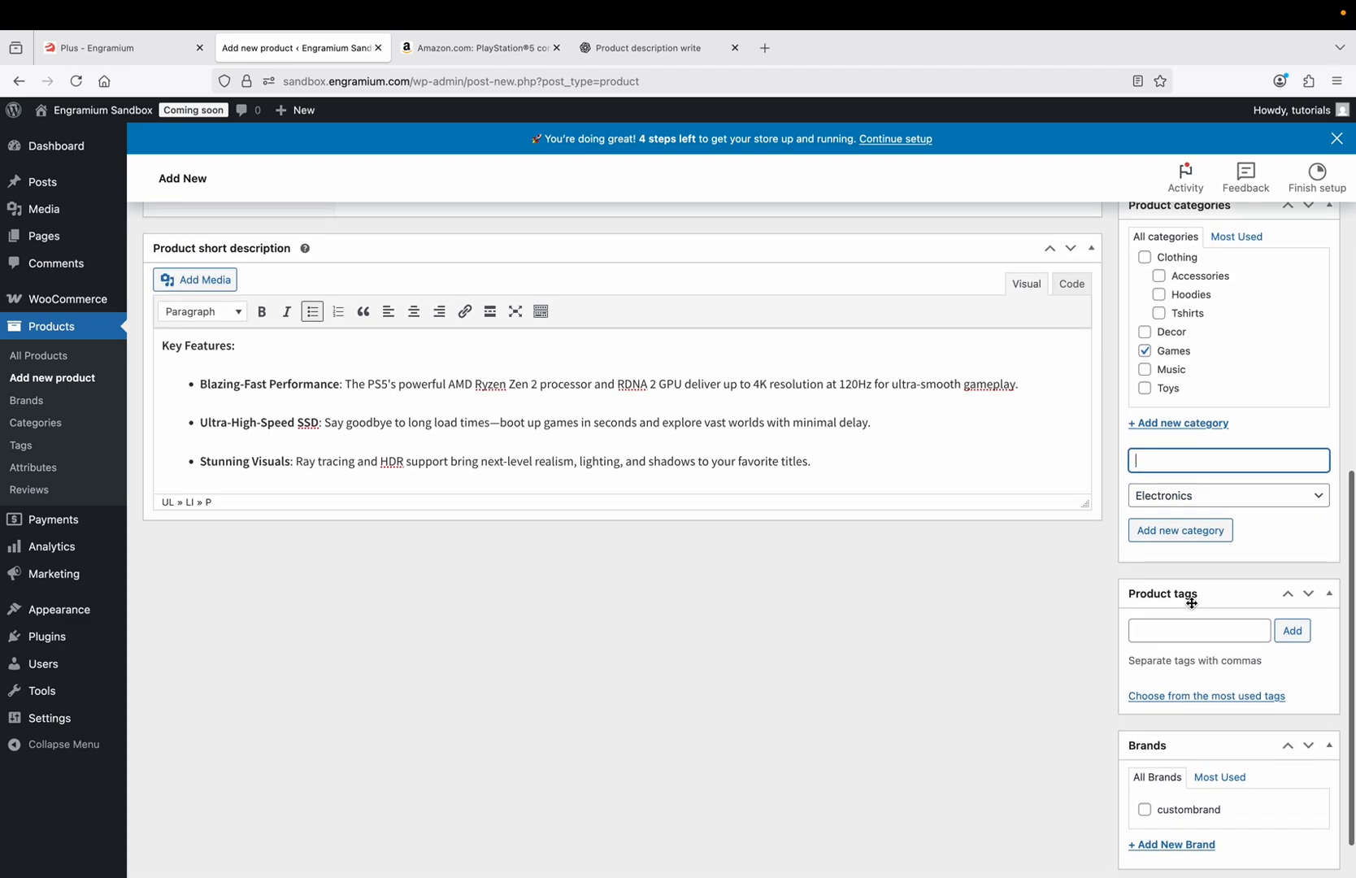
left_click(1188, 631)
type("ps5")
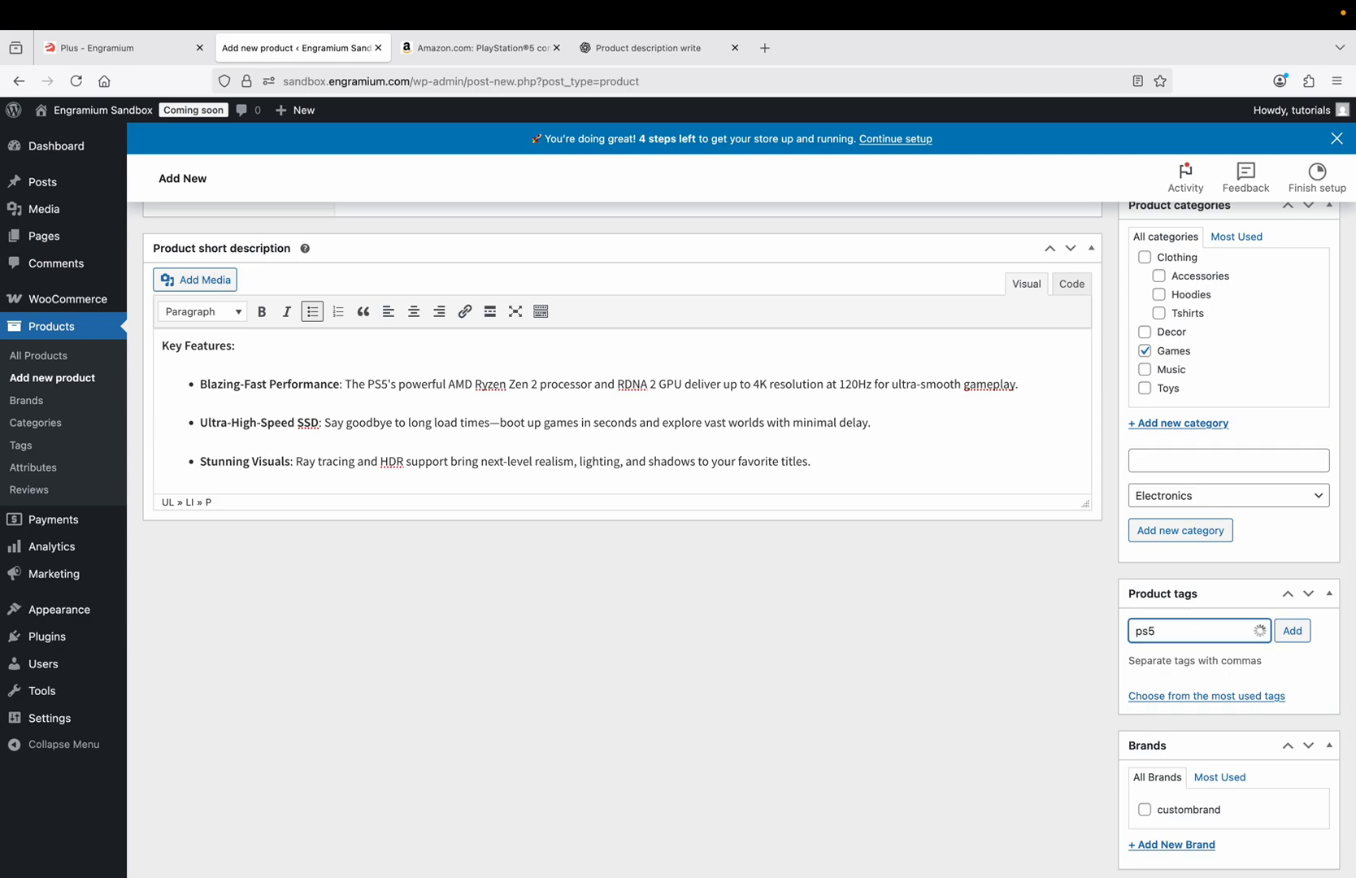
key("Return")
Add a new brand named Sony to the product.
scroll(749, 539, "down", 2)
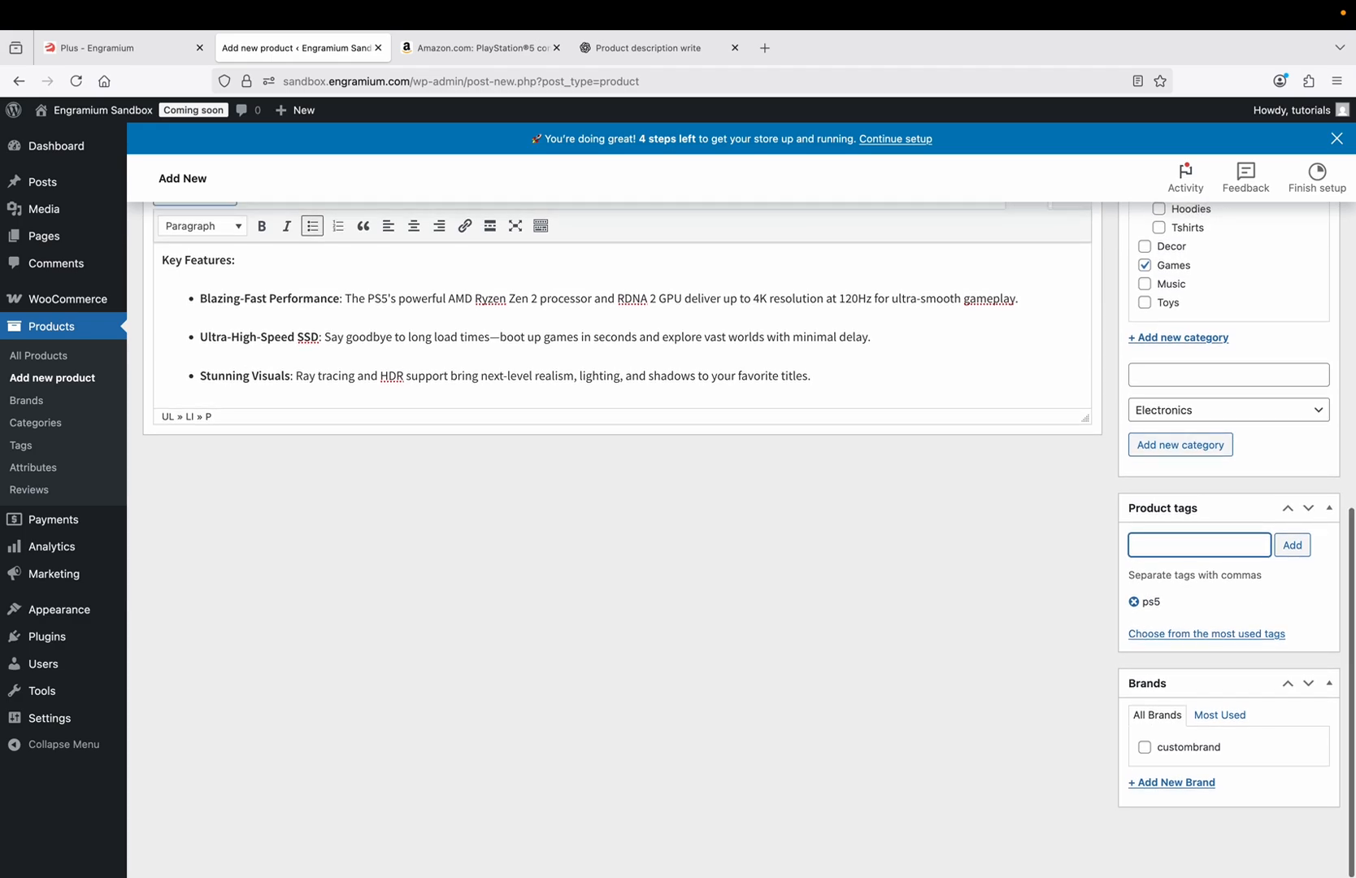
left_click(1175, 782)
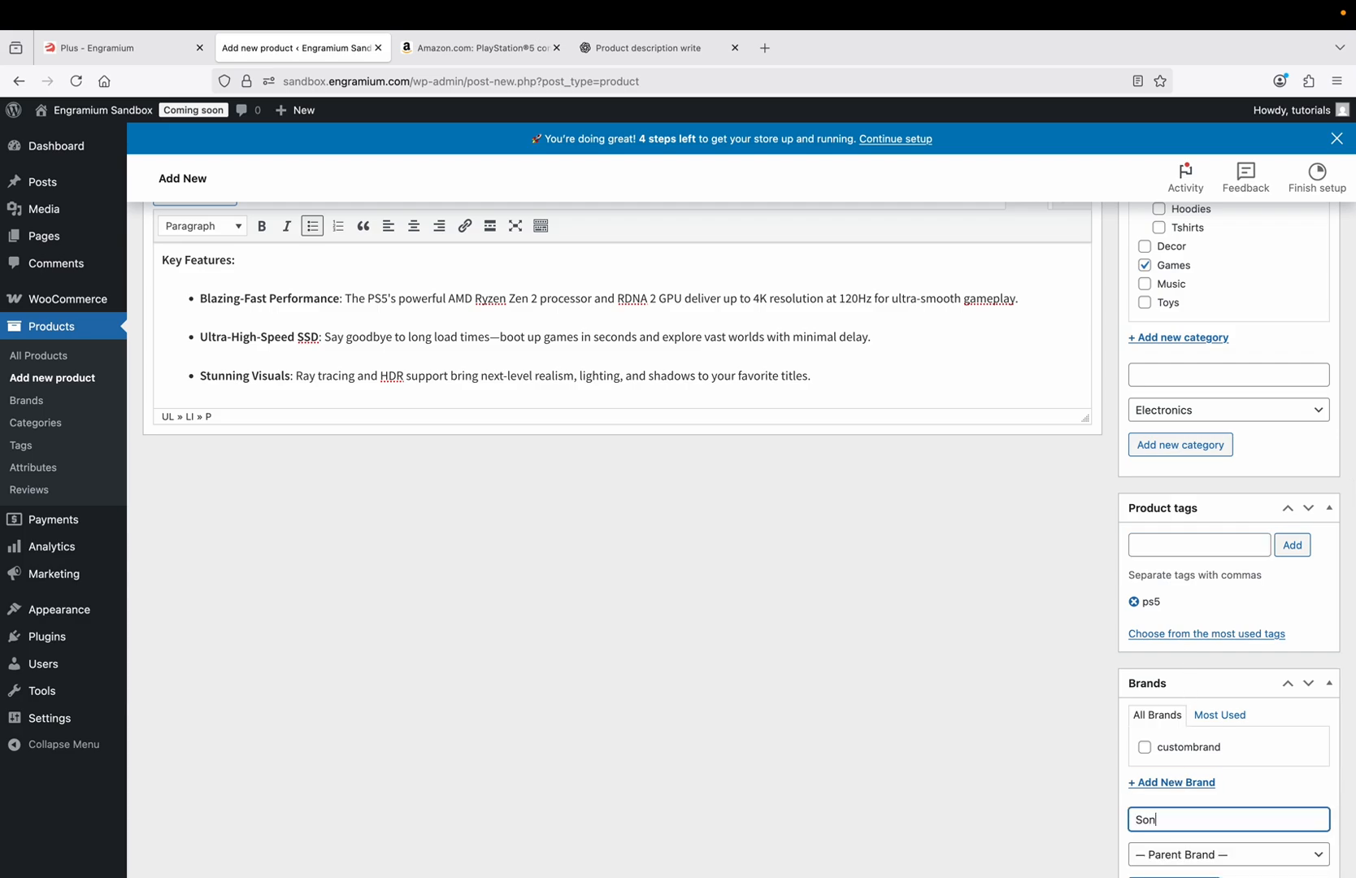
key("Return")
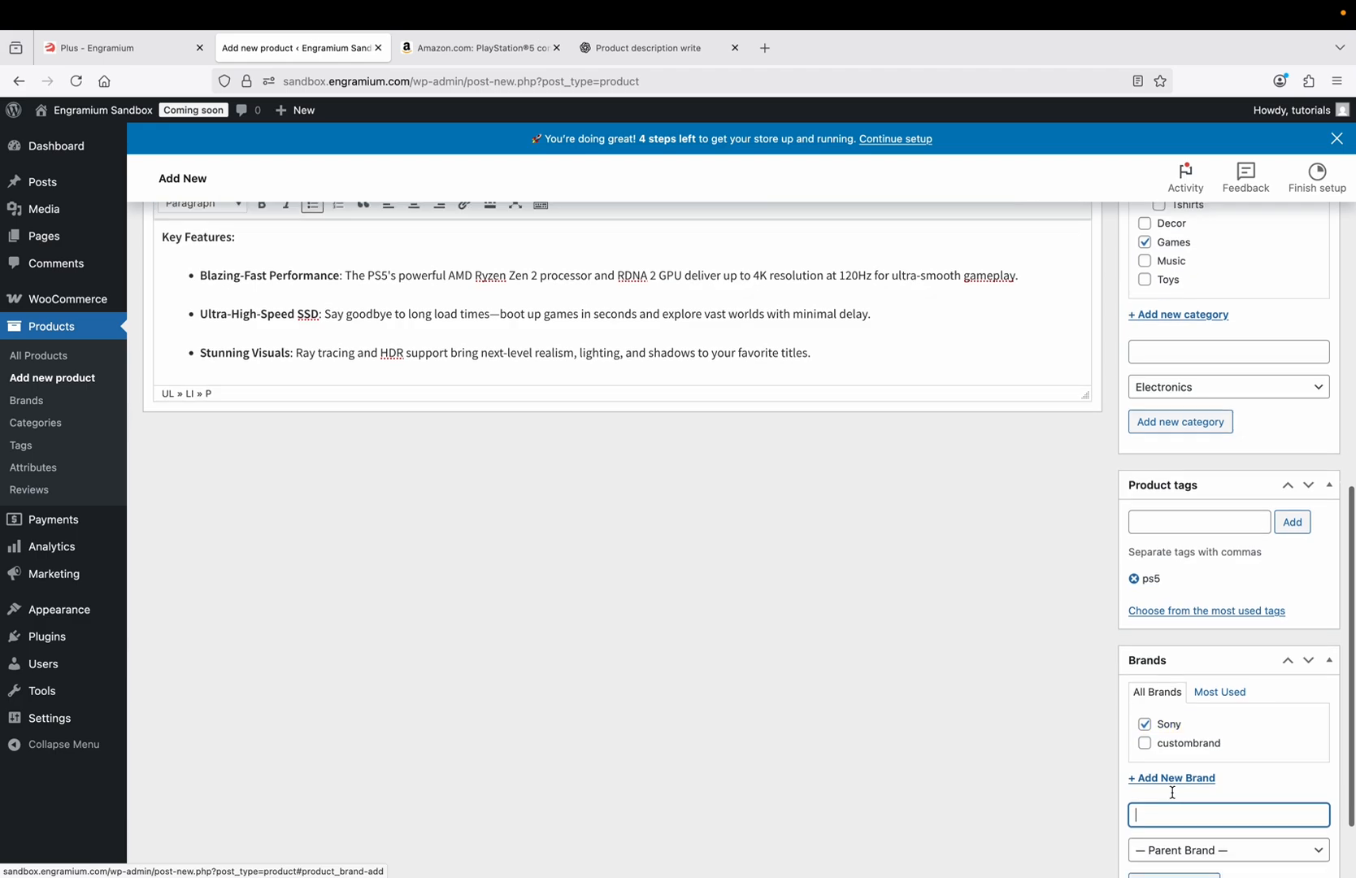
Publish the grouped Play Station 5 product.
scroll(1171, 796, "down", 3)
scroll(1173, 799, "up", 6)
scroll(1173, 800, "up", 5)
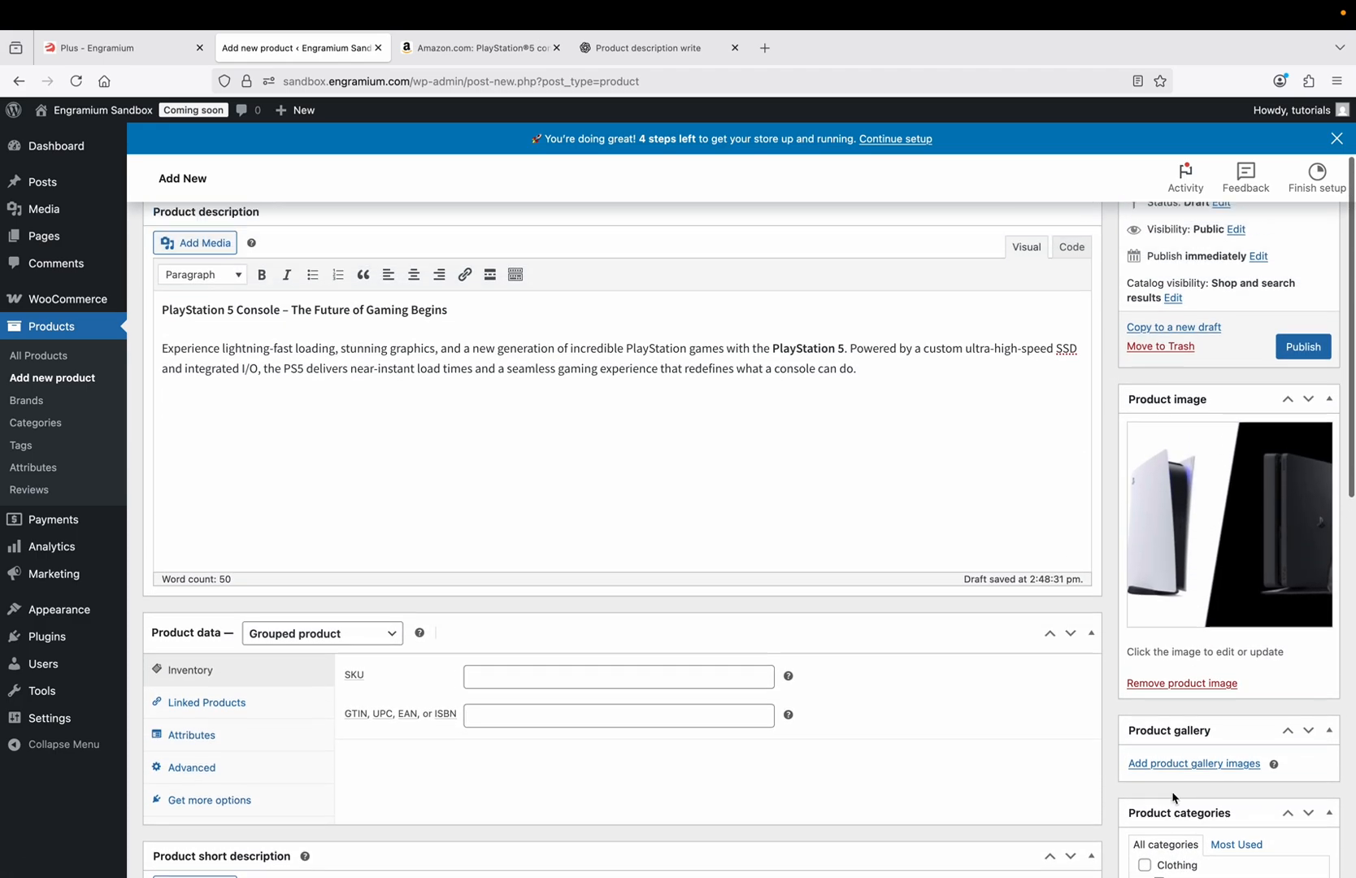
left_click(1303, 476)
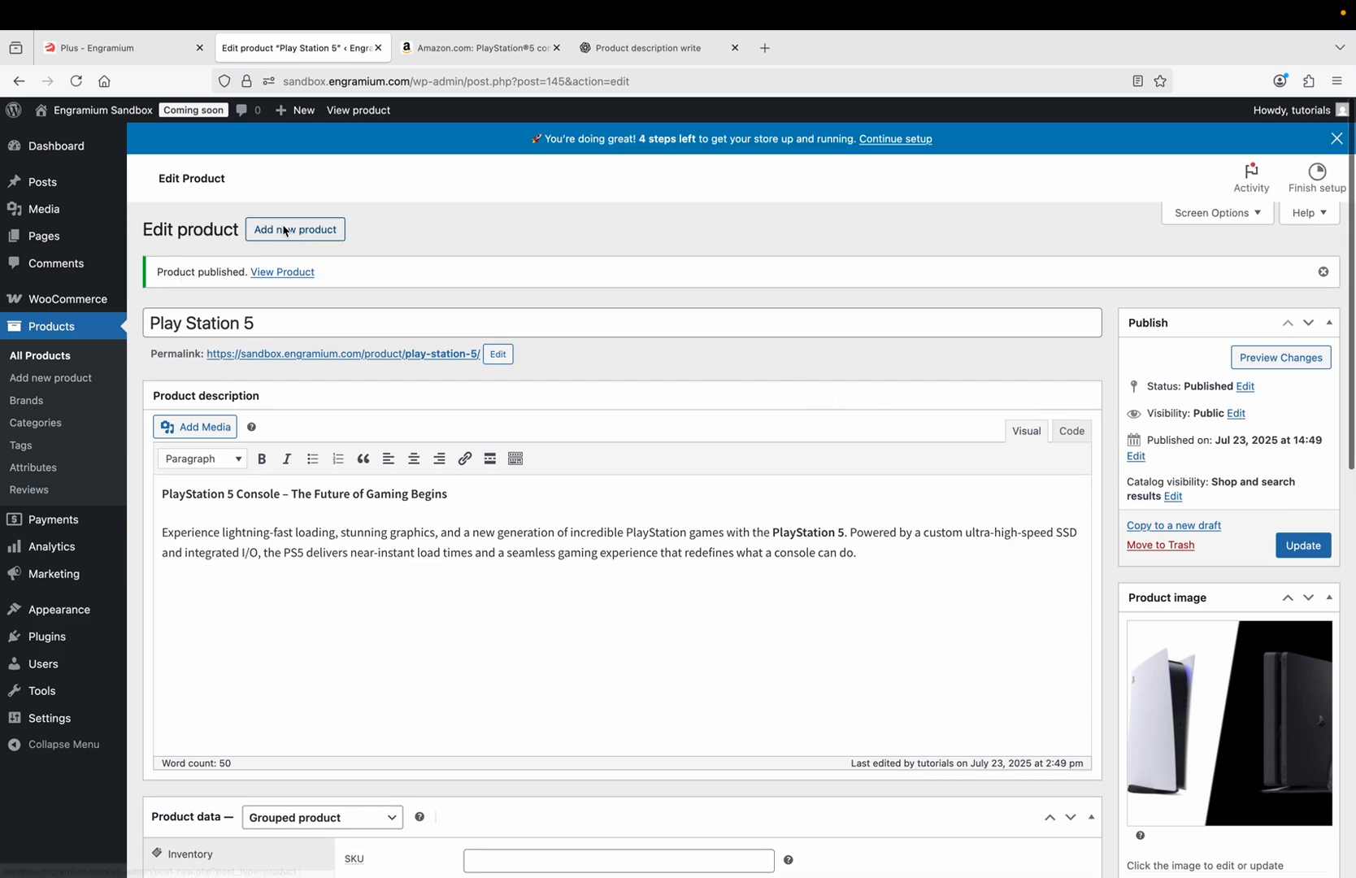
Start another new product and name it DualSence Wireless Controller.
left_click(308, 232)
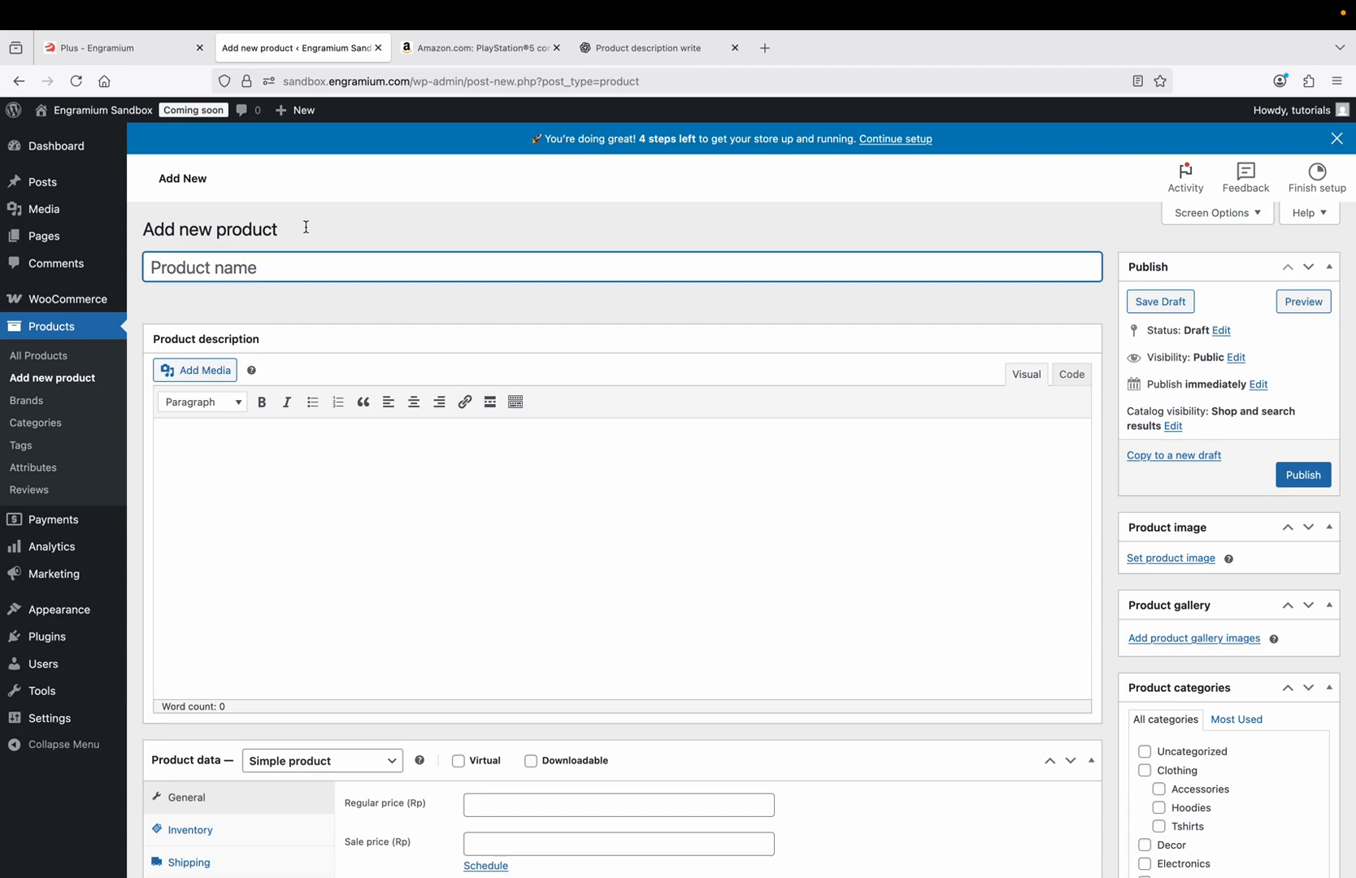
type("DualSec")
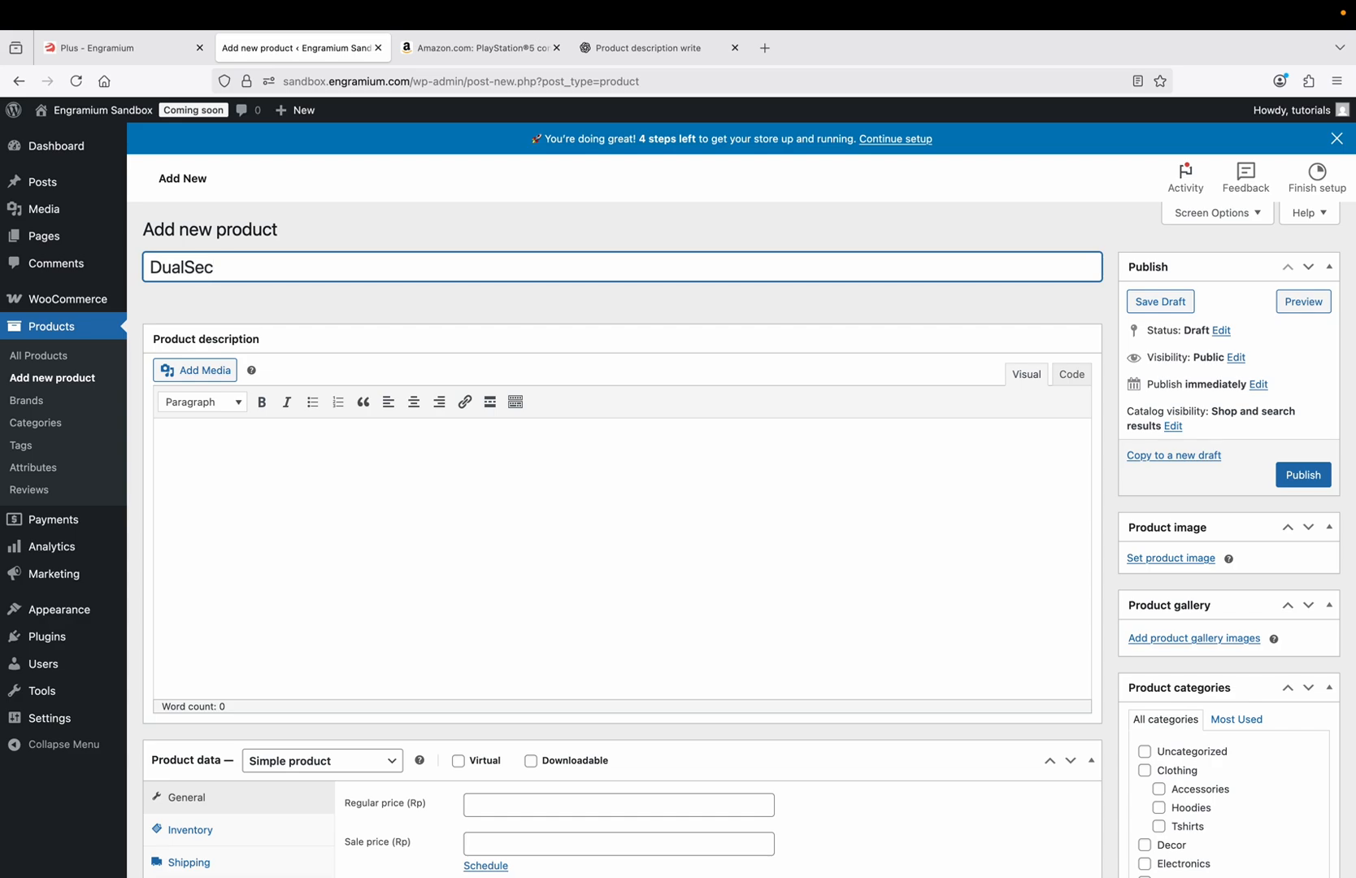
key("BackSpace")
type("nce Wireless")
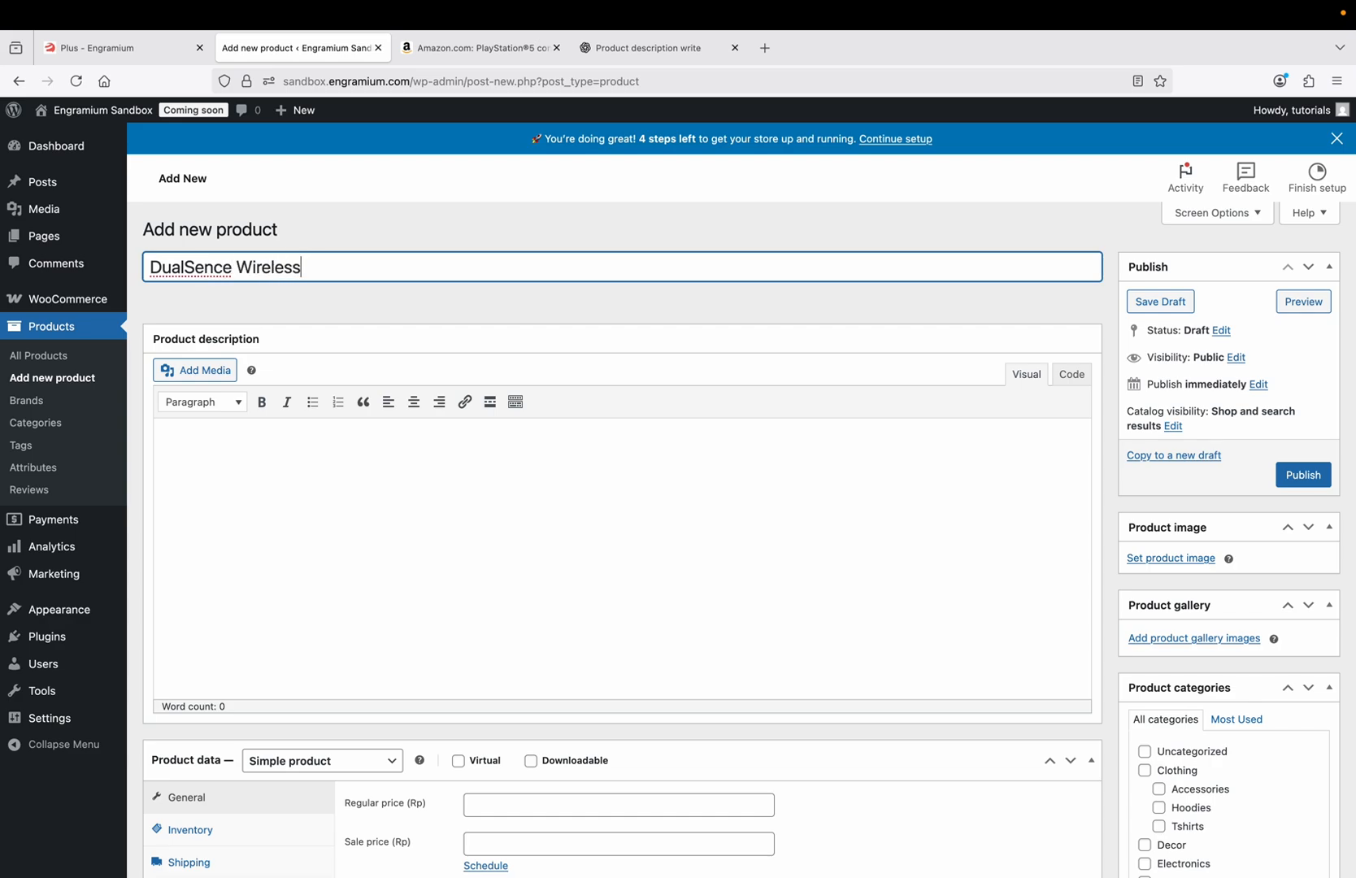
type(" Controller")
Paste the copied "Key Features" heading and three bullets into the controller's product description.
left_click(304, 482)
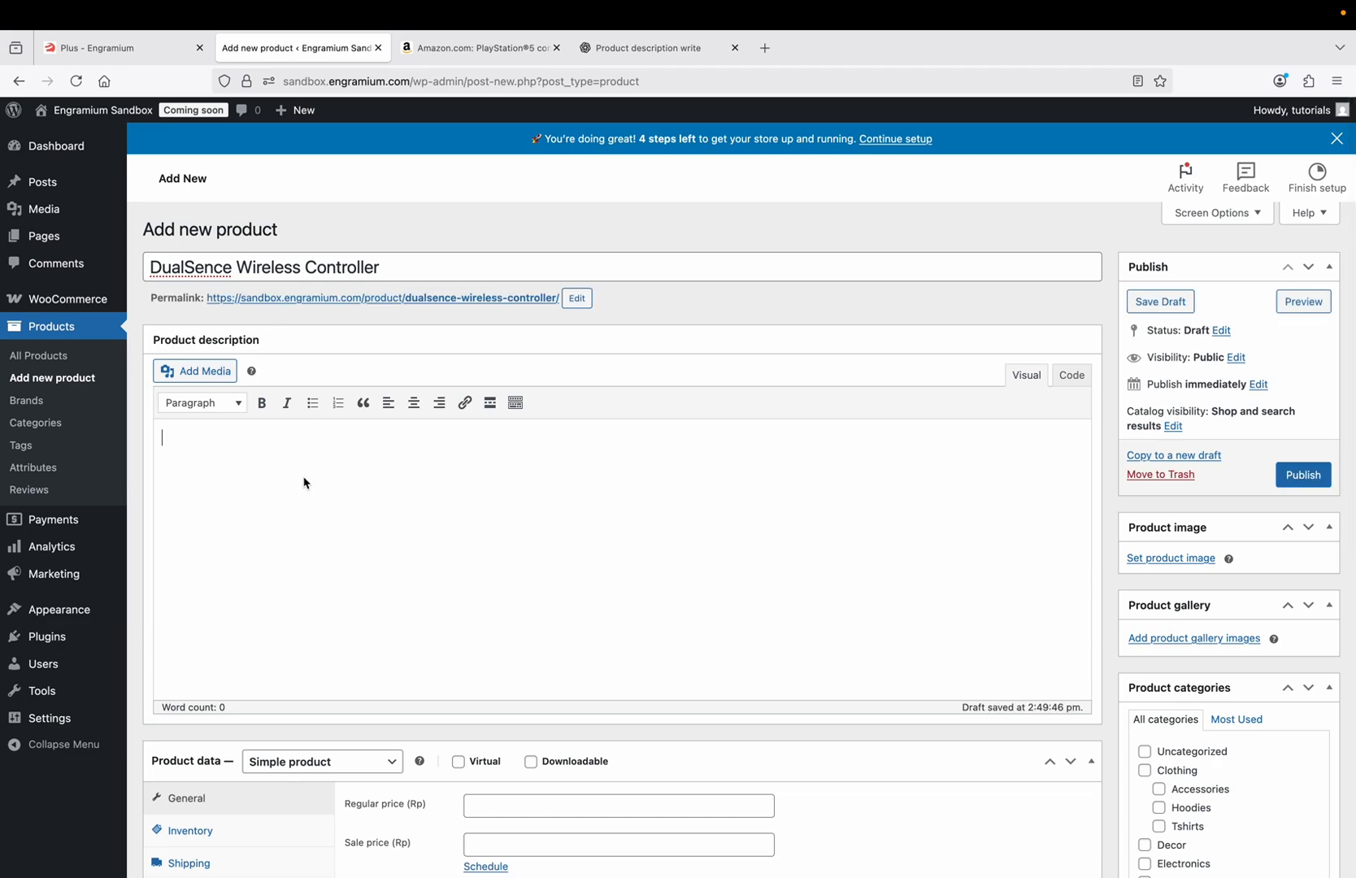
right_click(304, 483)
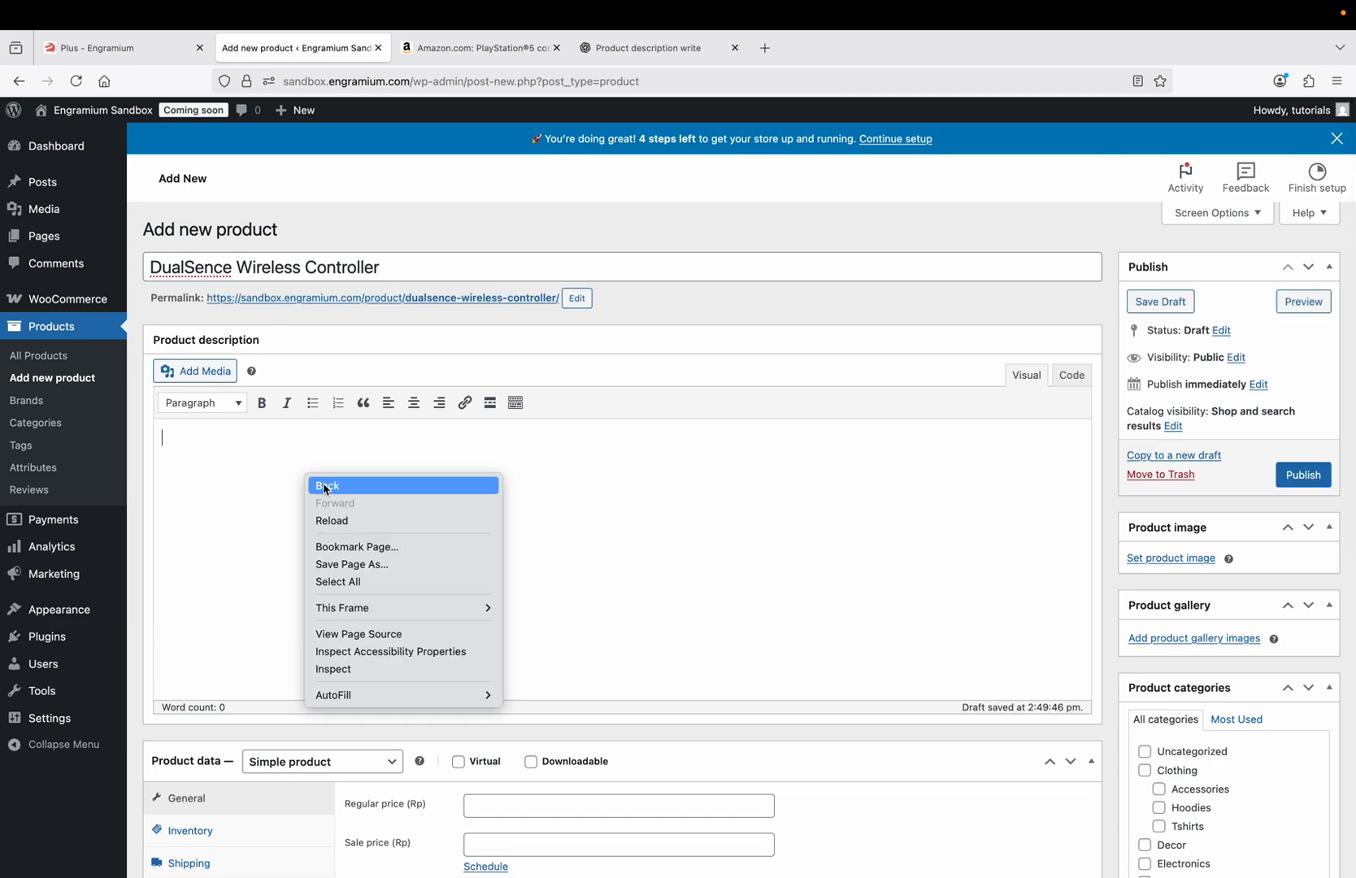
left_click(211, 444)
right_click(211, 444)
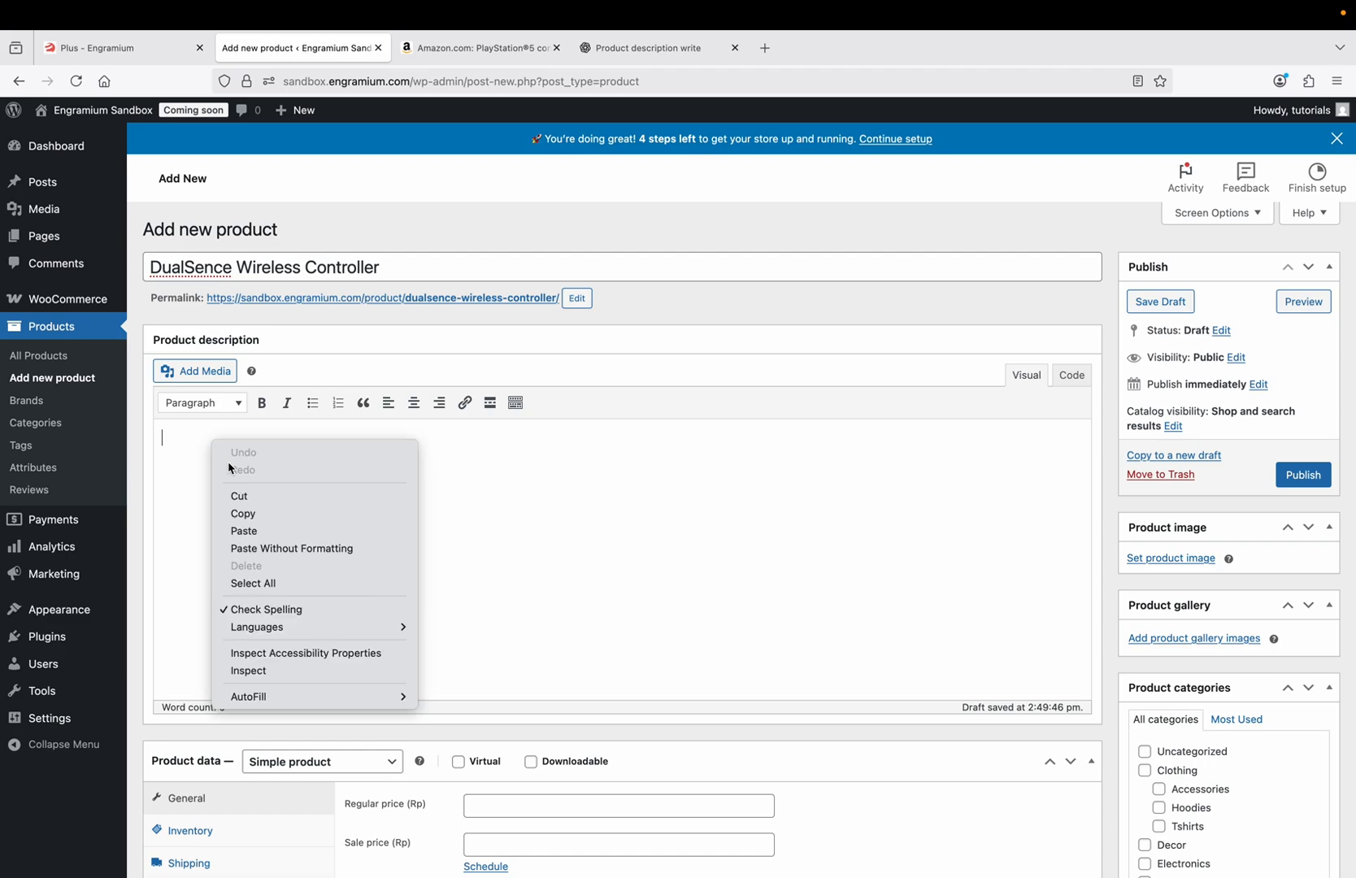
left_click(257, 537)
Set the controller's regular price to 400 in the product data.
scroll(257, 539, "down", 3)
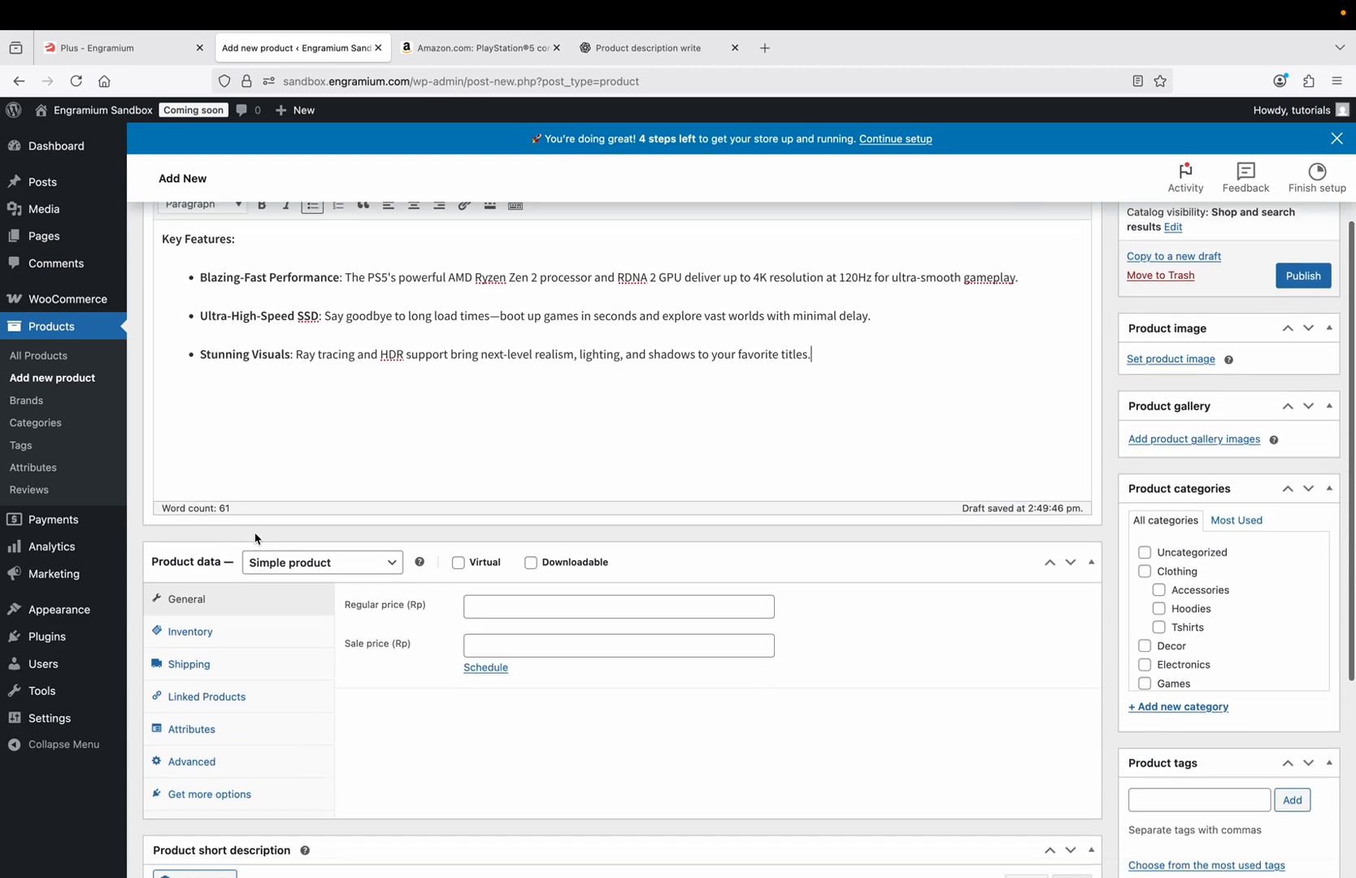
scroll(257, 539, "down", 1)
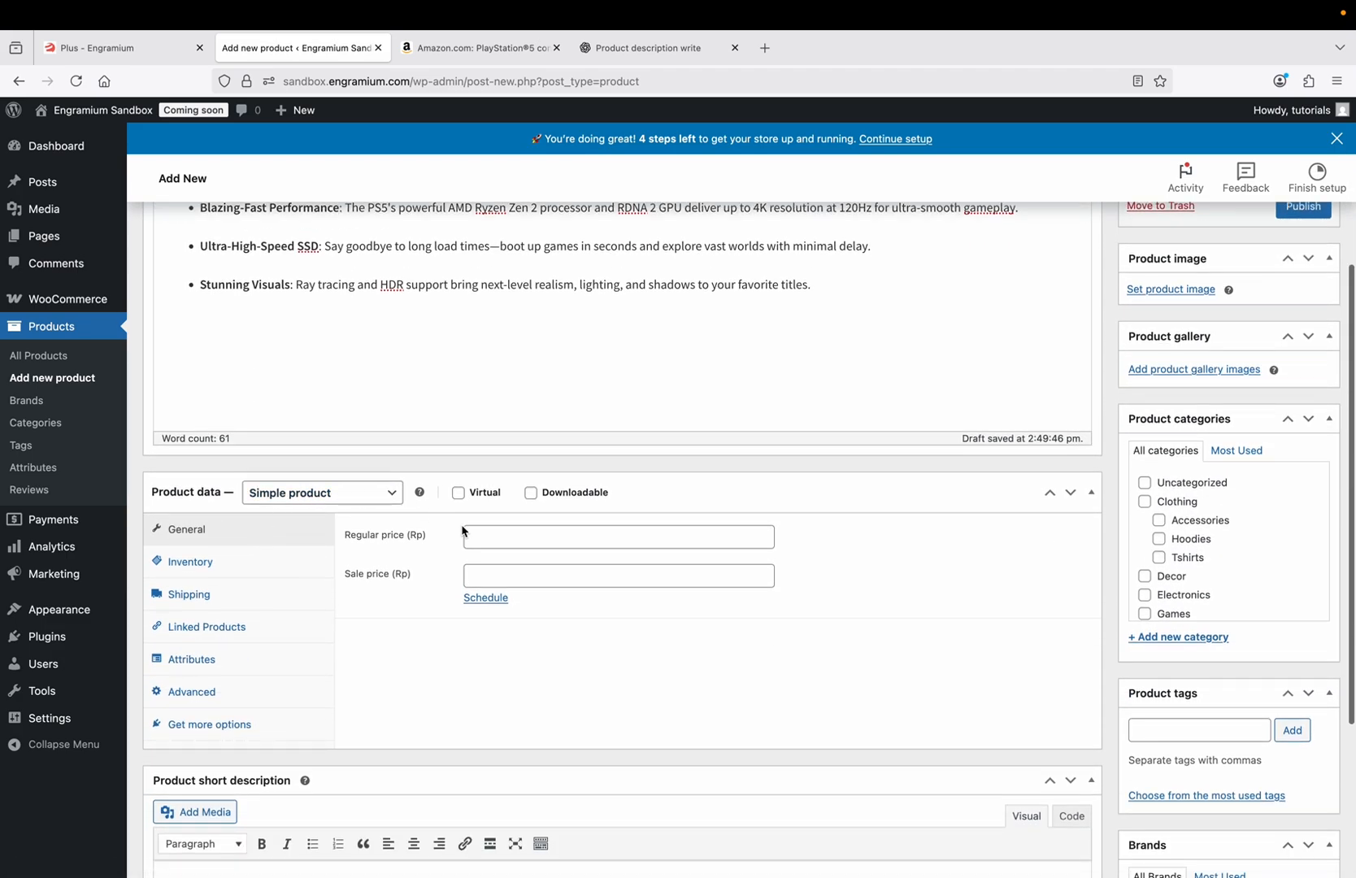
left_click(505, 547)
type("4")
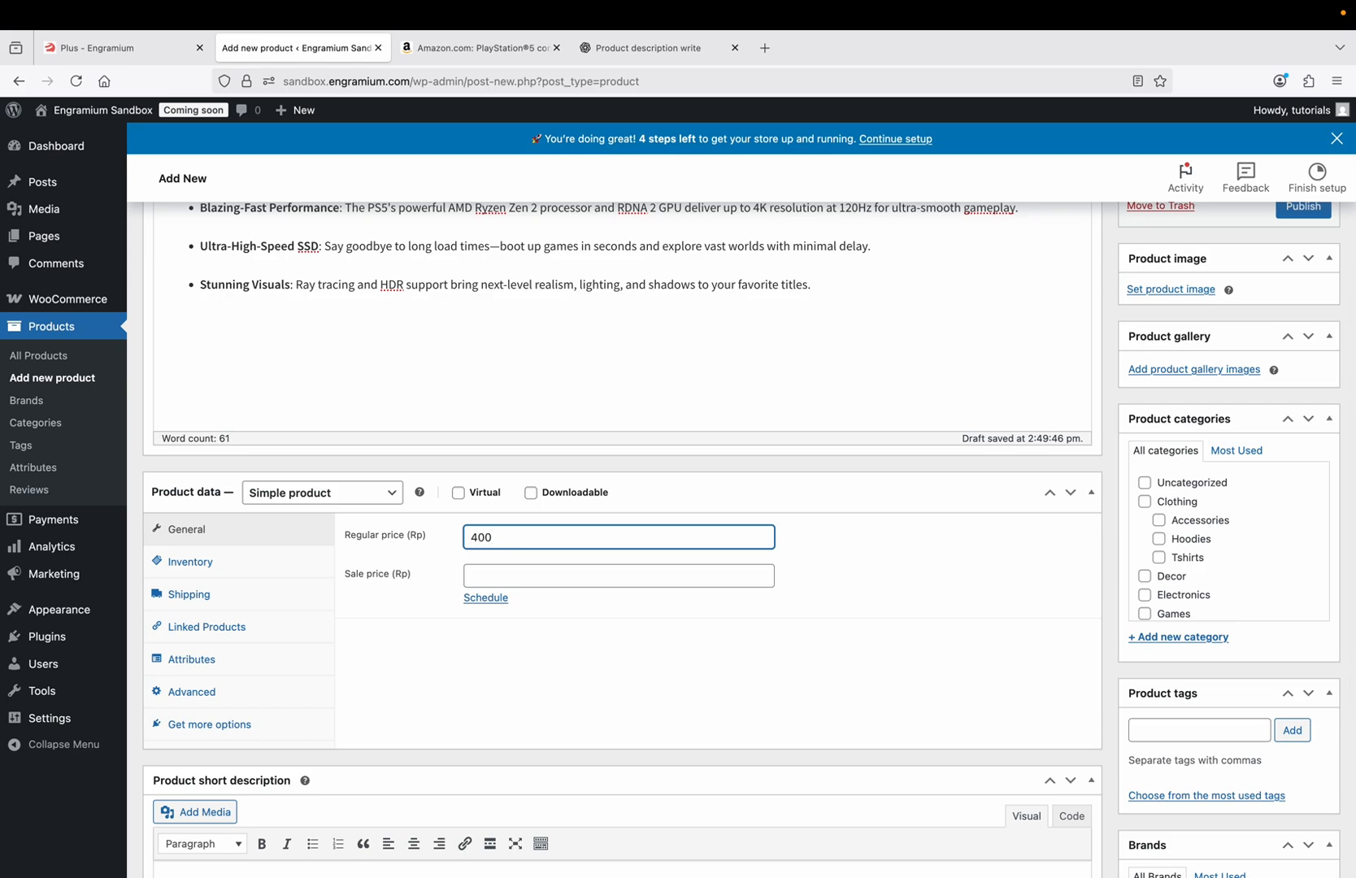
type("00")
Copy the introductory paragraph beginning "Experience lightning-fast loading" from ChatGPT into the controller's product short description.
scroll(618, 537, "down", 4)
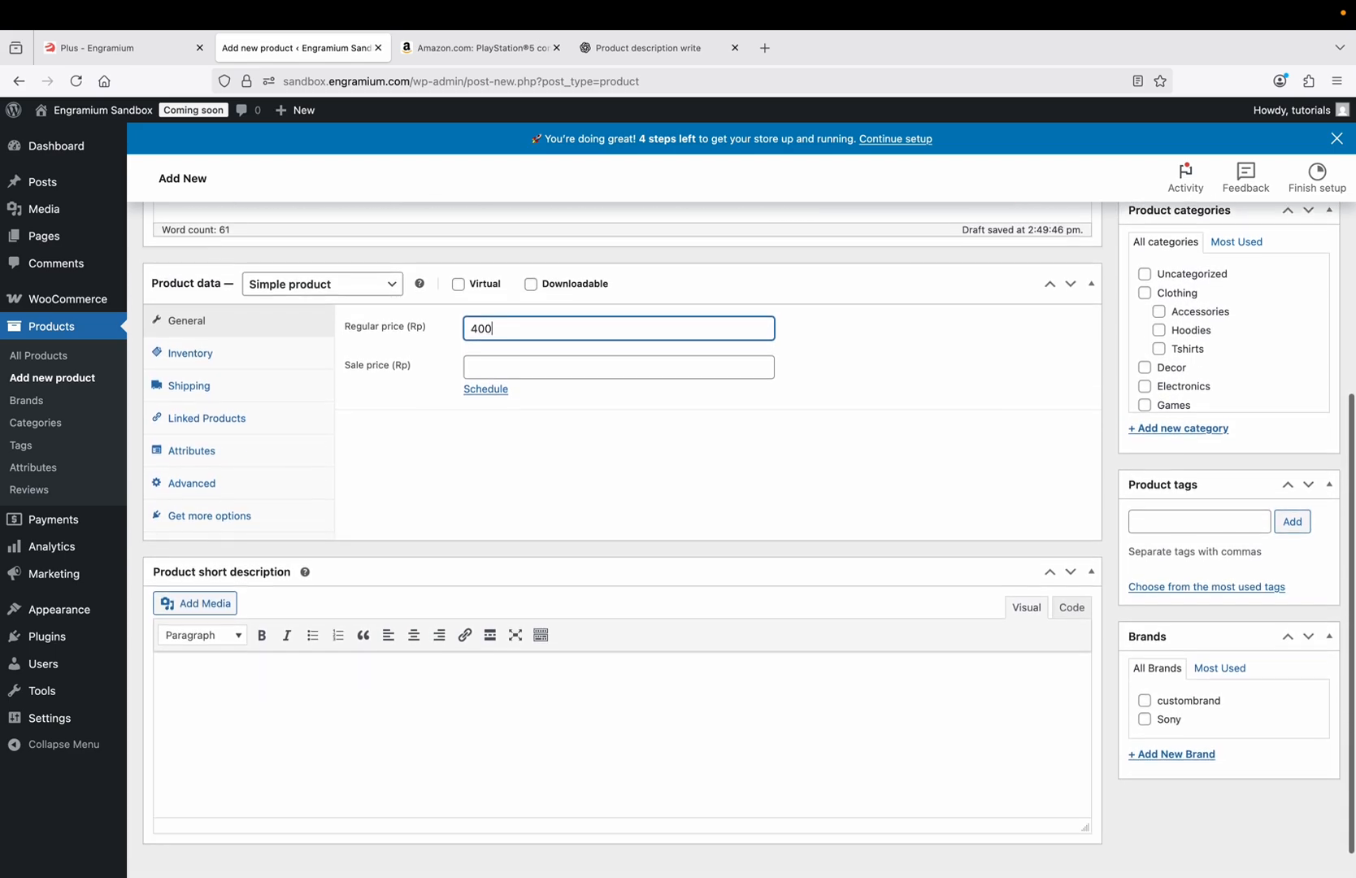
scroll(478, 675, "down", 1)
left_click(424, 657)
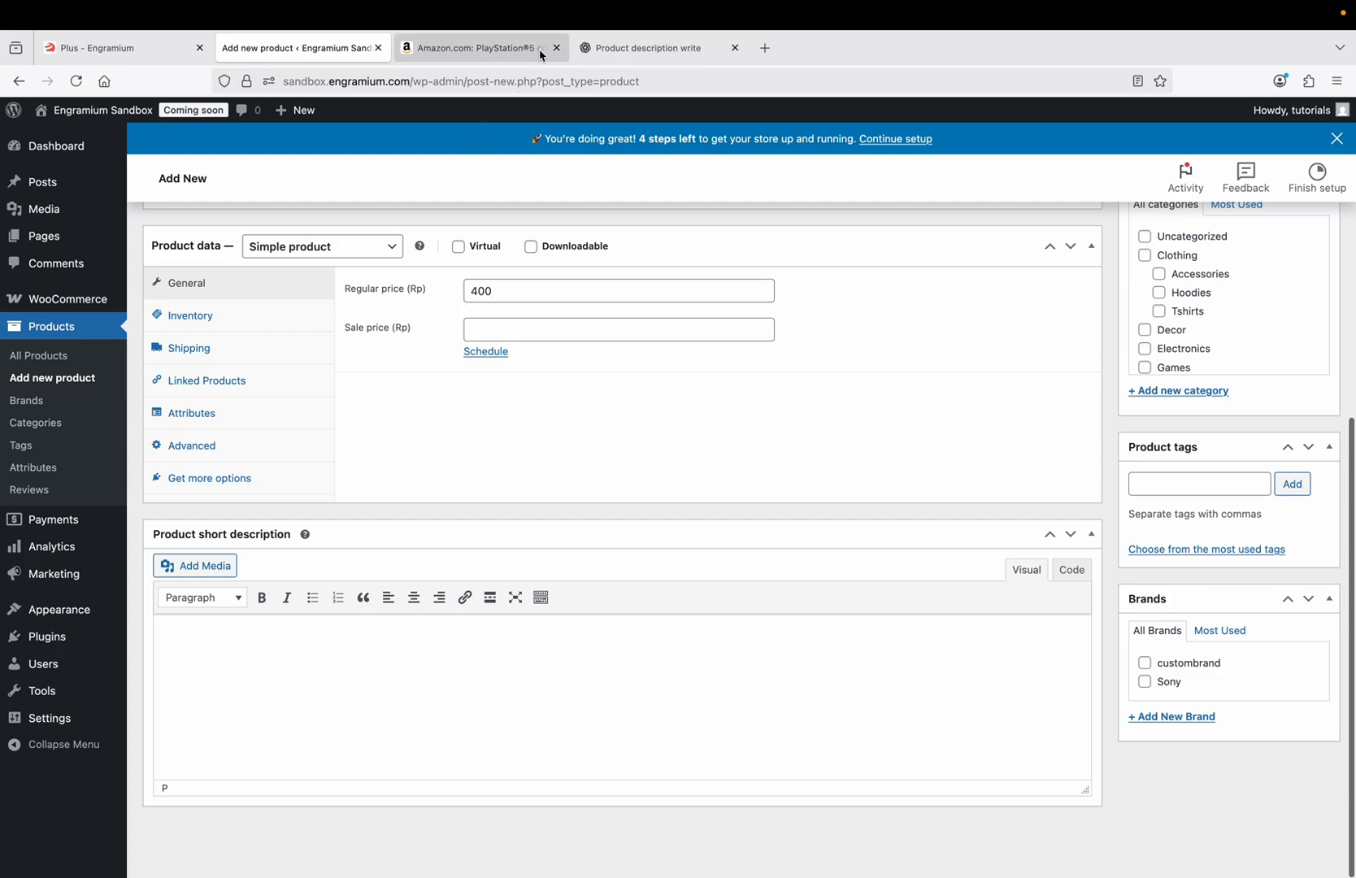
left_click(598, 52)
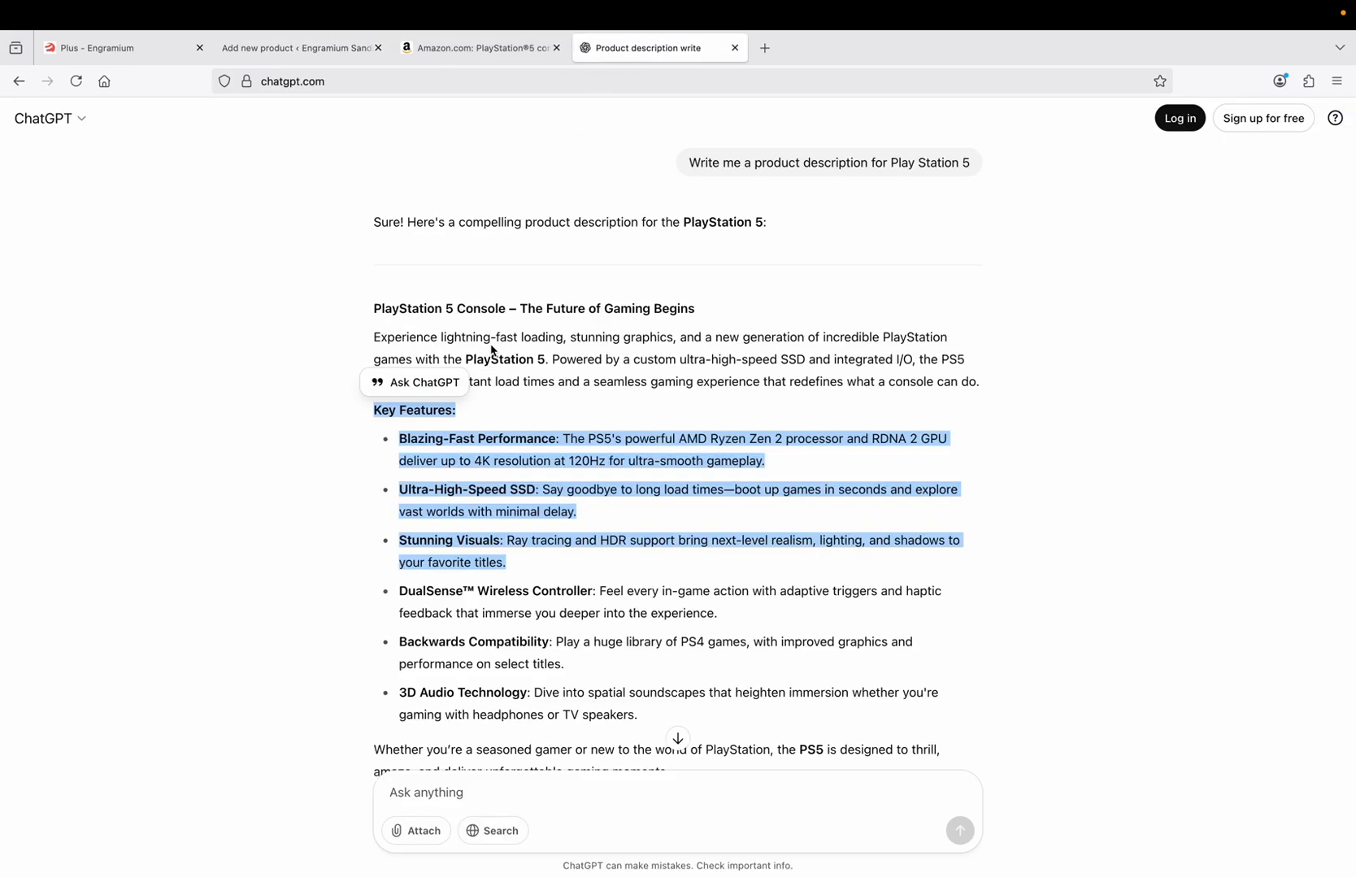
triple_click(491, 350)
right_click(491, 352)
left_click(497, 354)
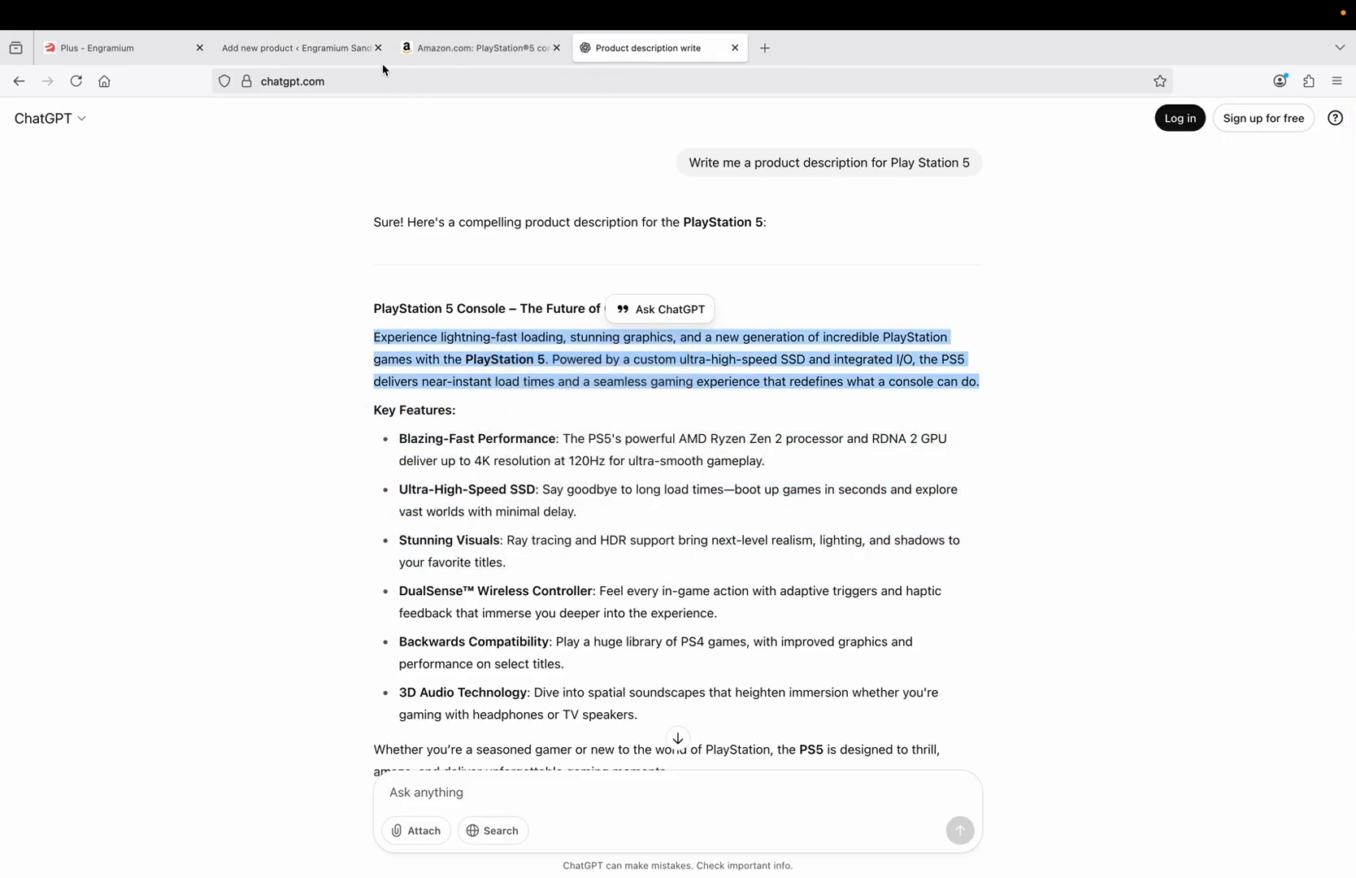
left_click(358, 49)
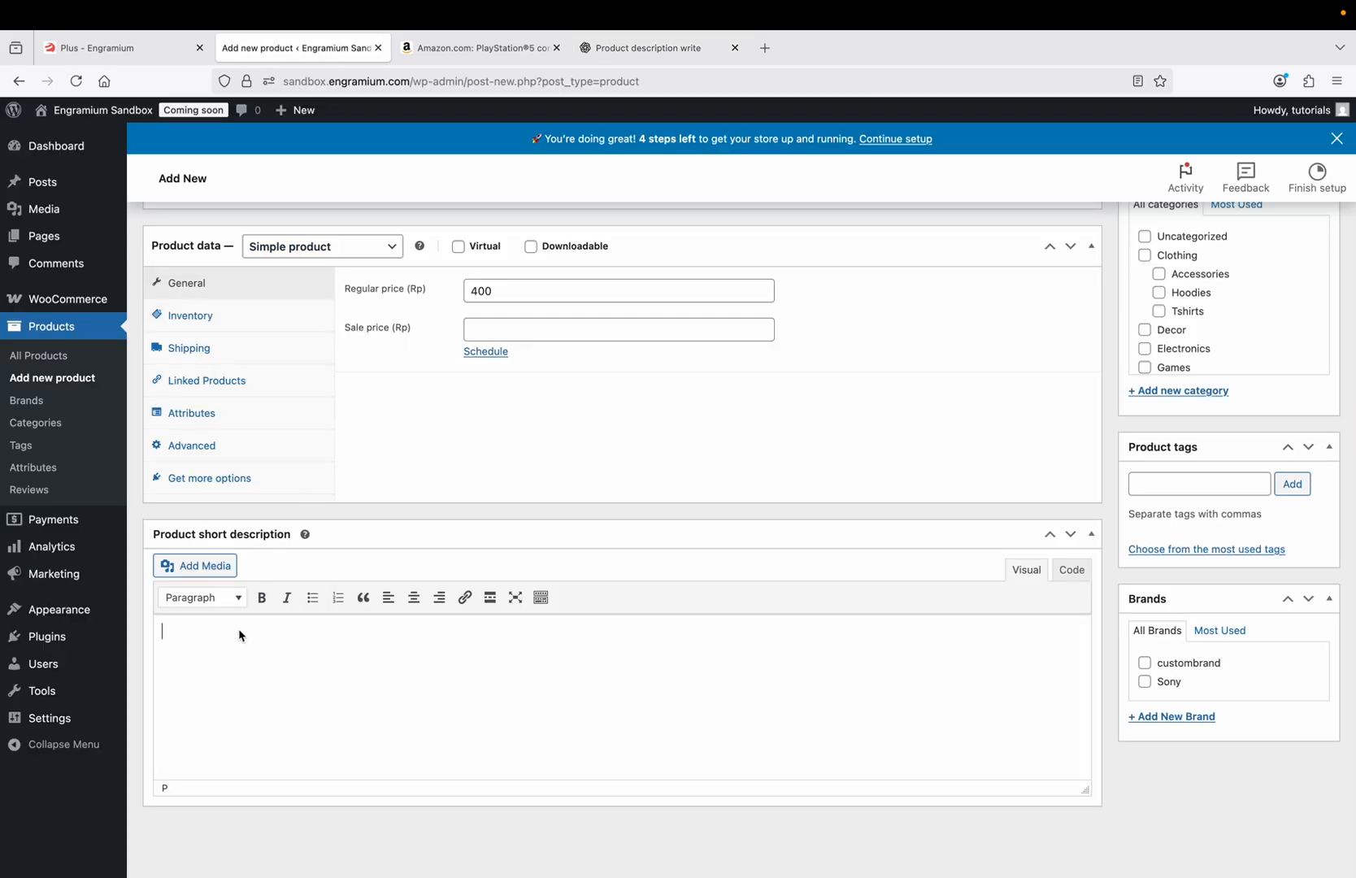
right_click(240, 635)
left_click(275, 693)
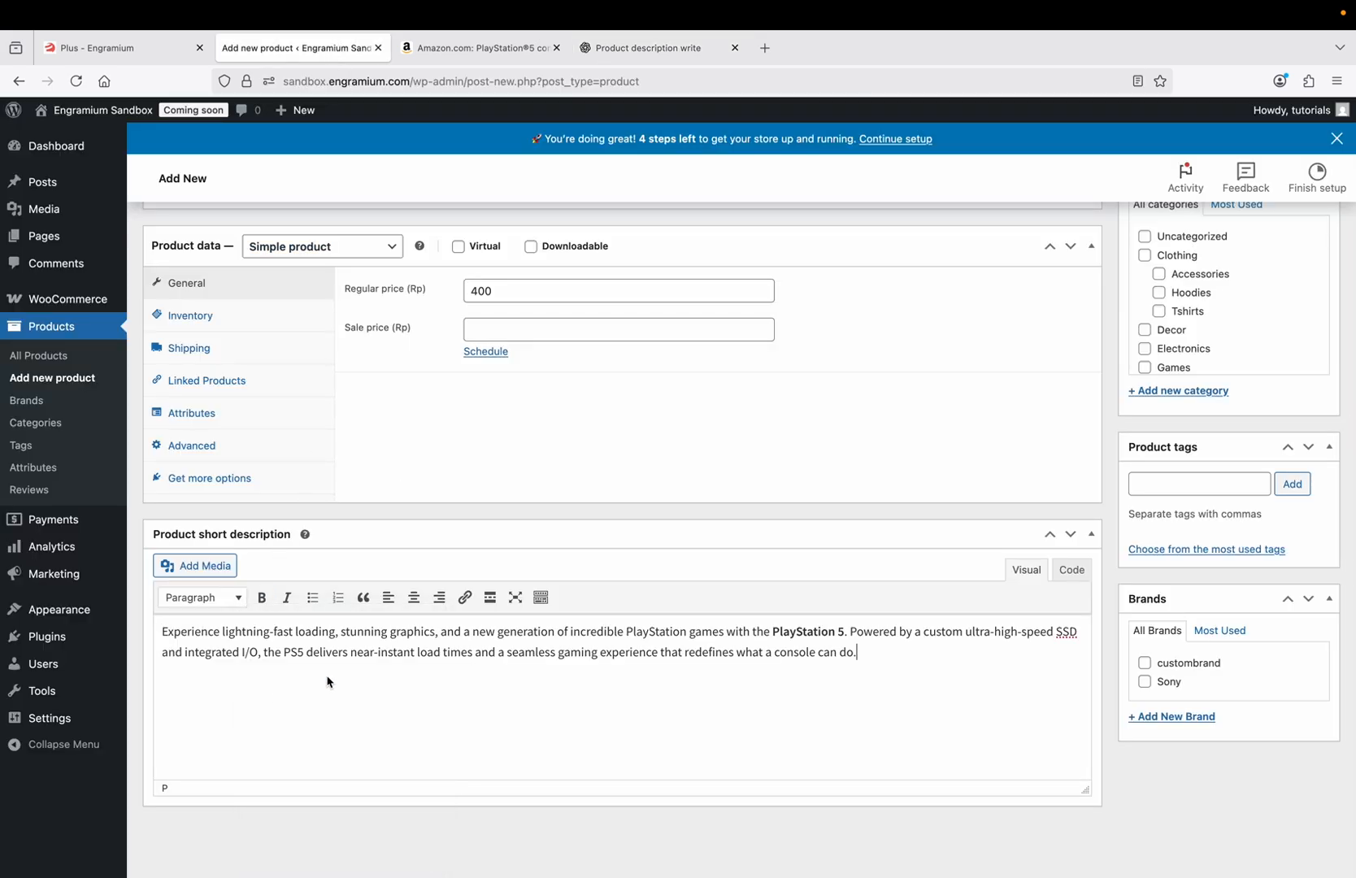
Upload the controller picture Screenshot-2025-07-22-at-8.34.08-PM.png and set it as the product image.
scroll(698, 629, "up", 5)
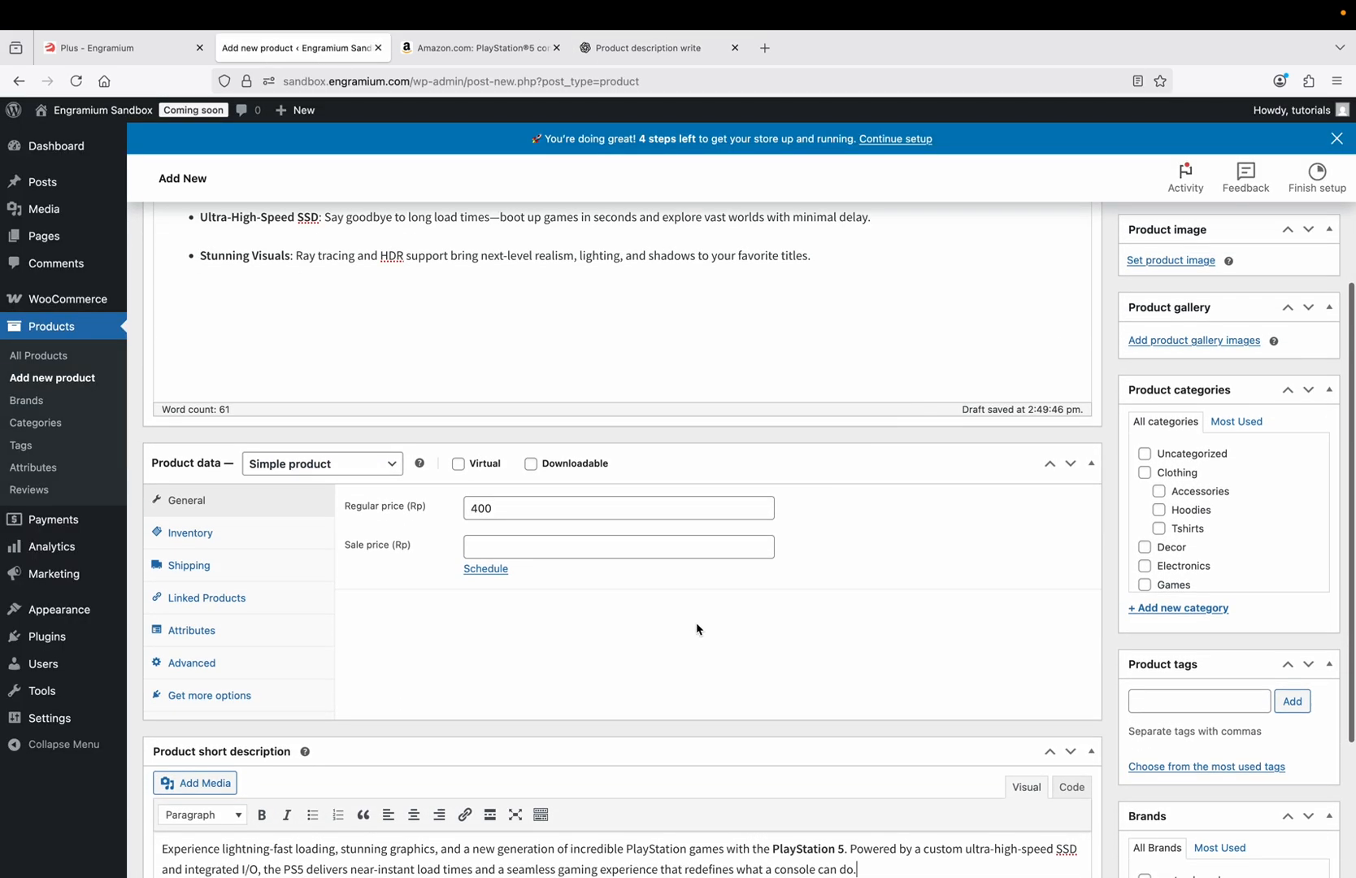
left_click(1160, 448)
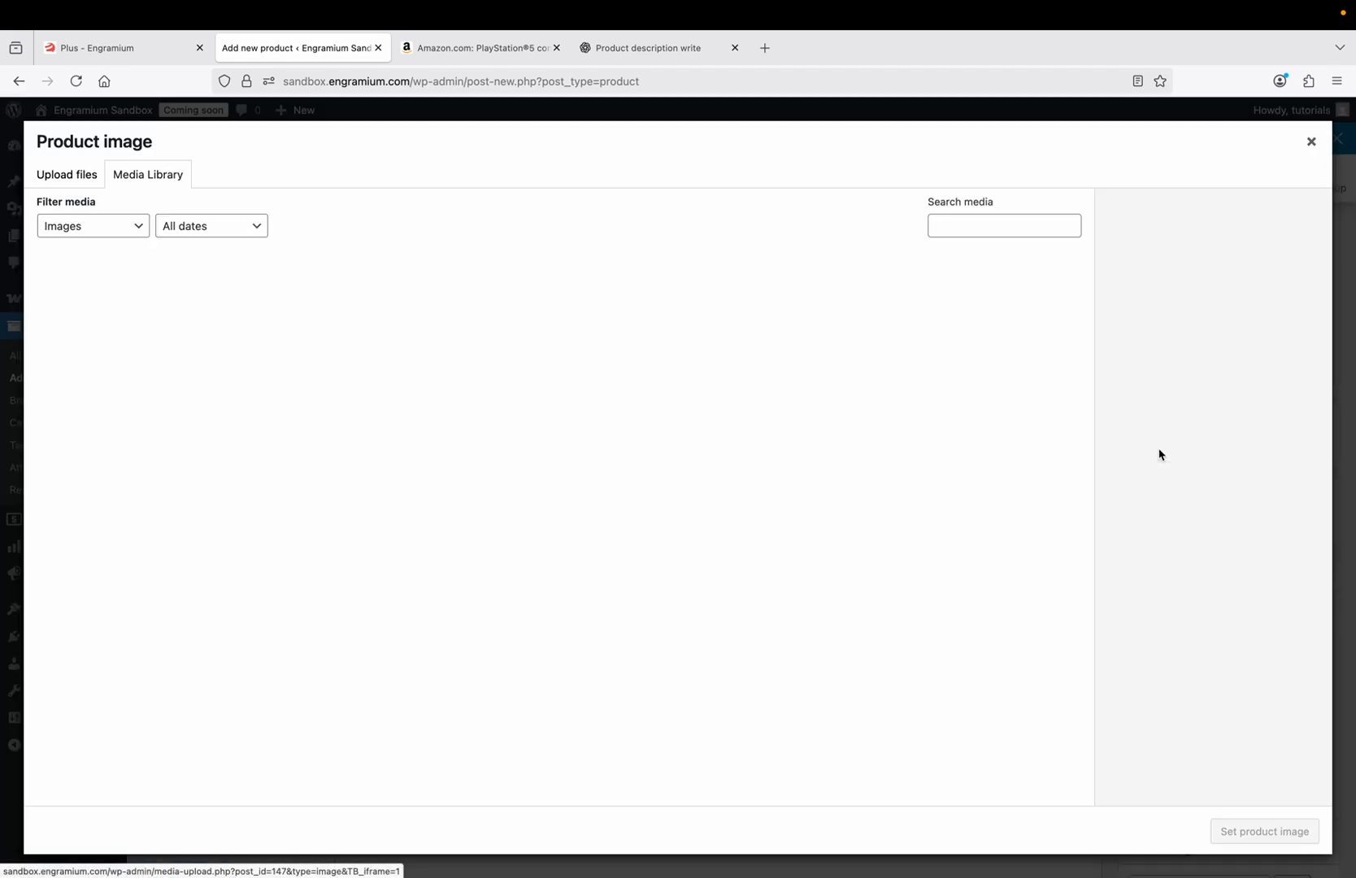
left_click(68, 174)
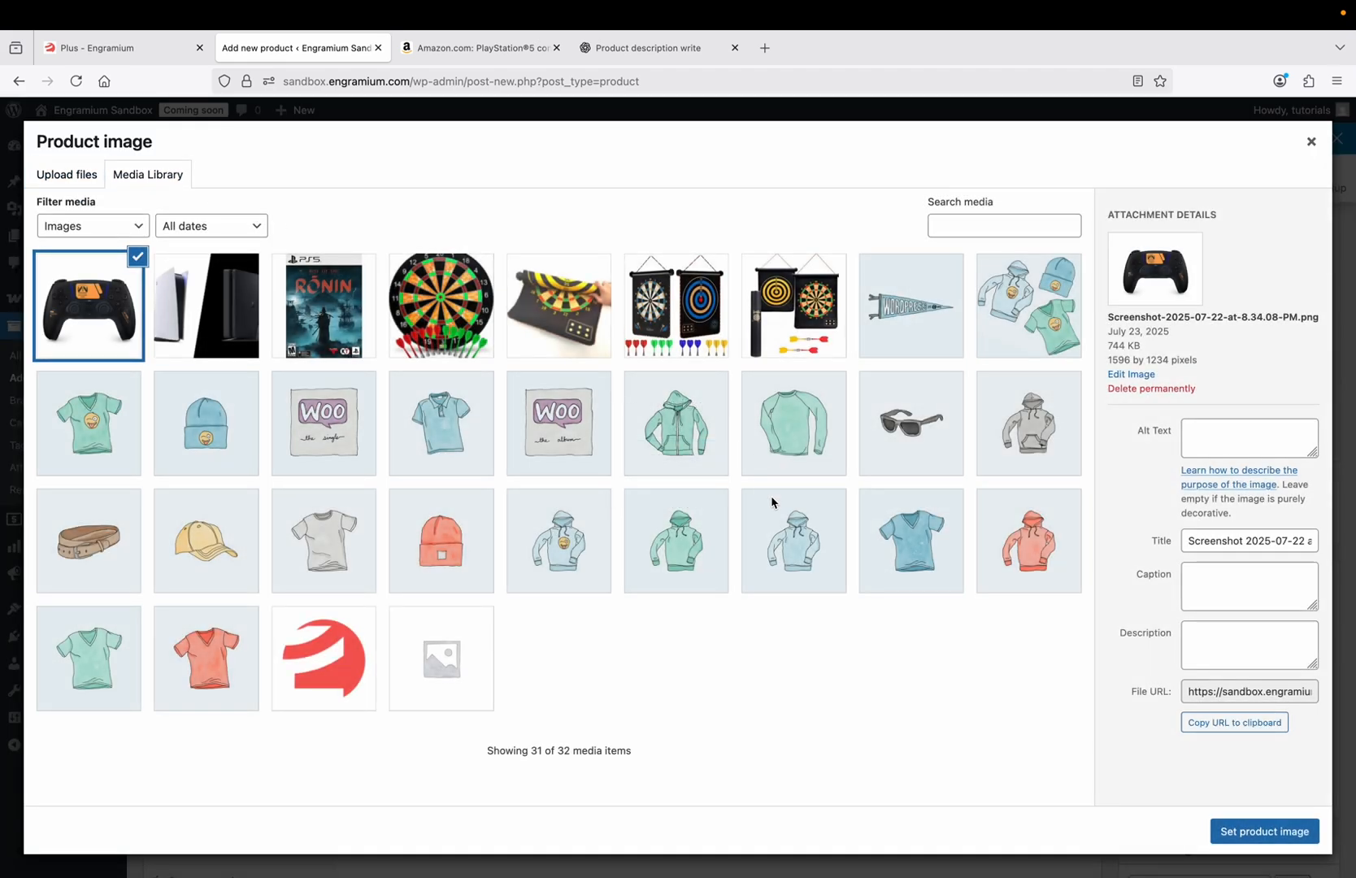
left_click(1250, 838)
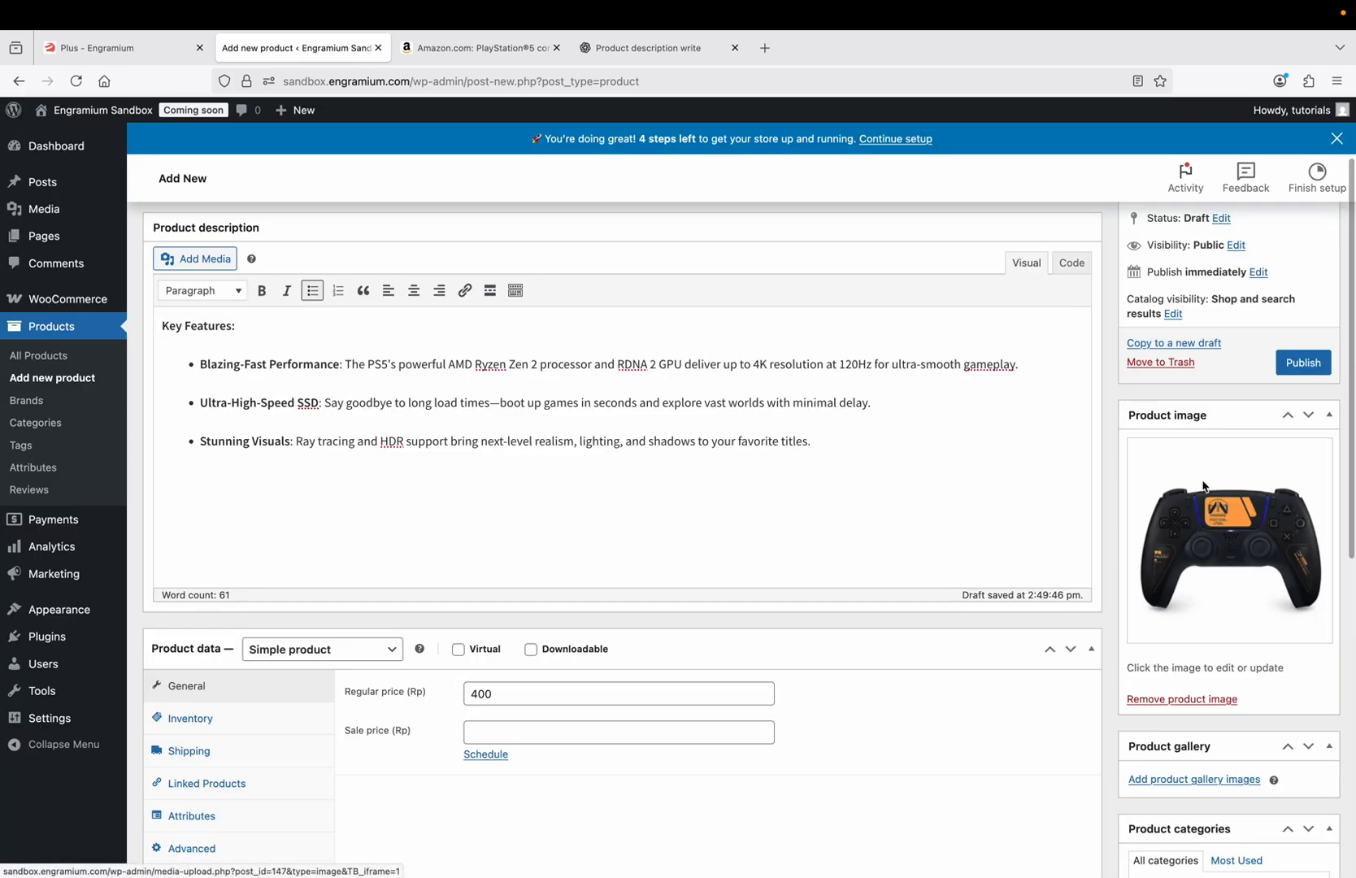
scroll(1179, 487, "up", 3)
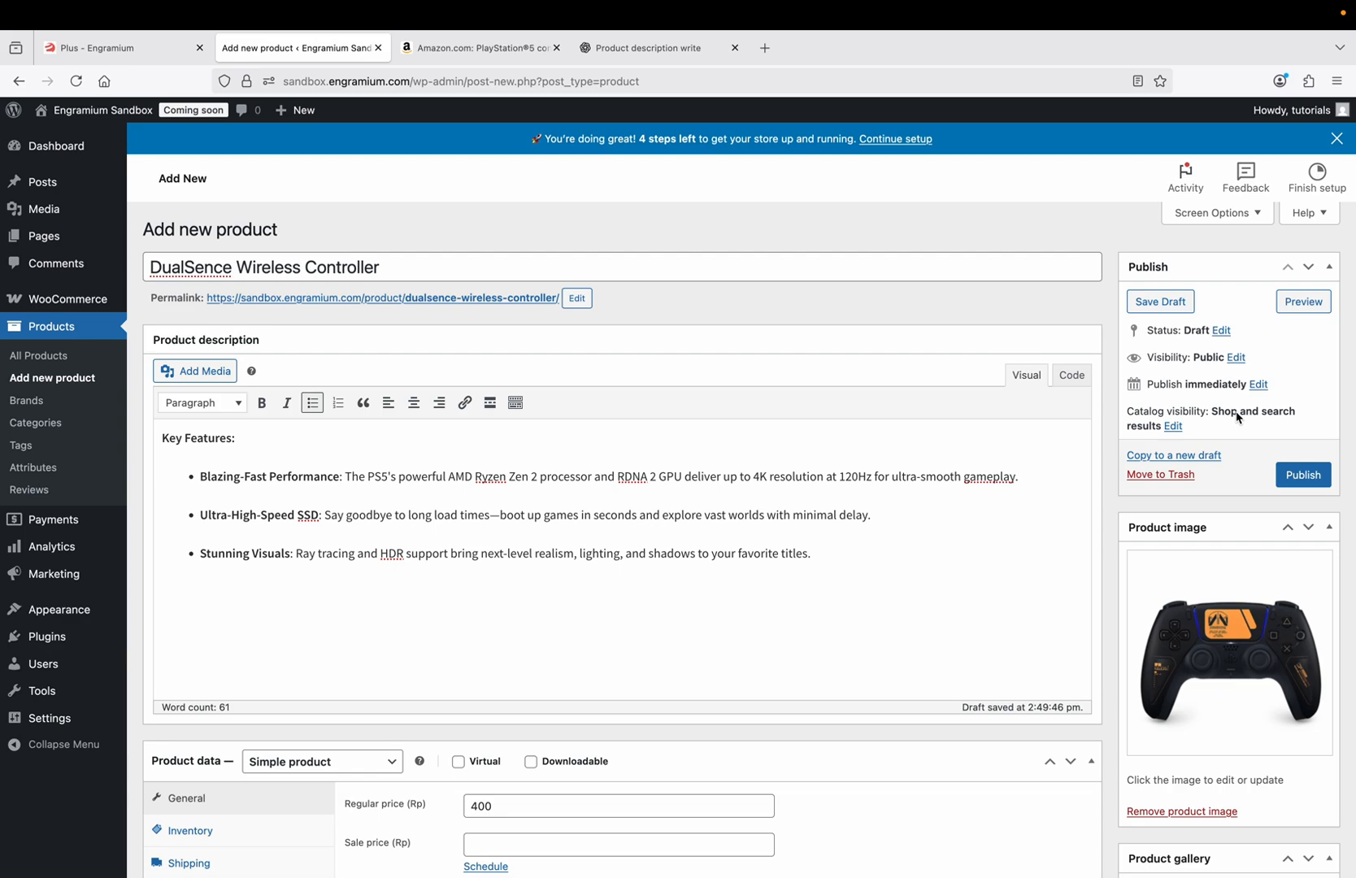
Set the controller product's catalog visibility to Hidden and publish the product.
left_click(1175, 427)
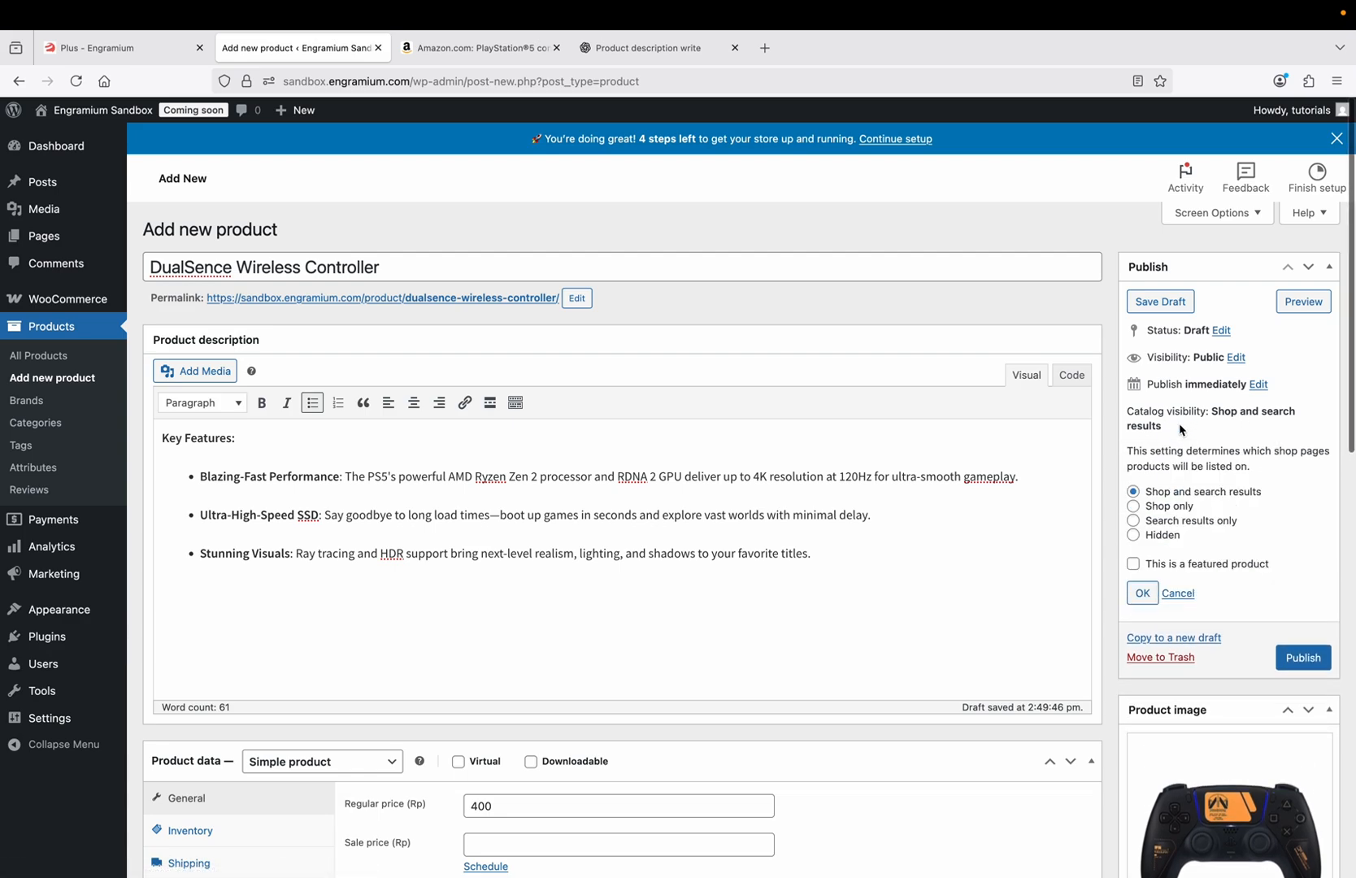
left_click(1134, 537)
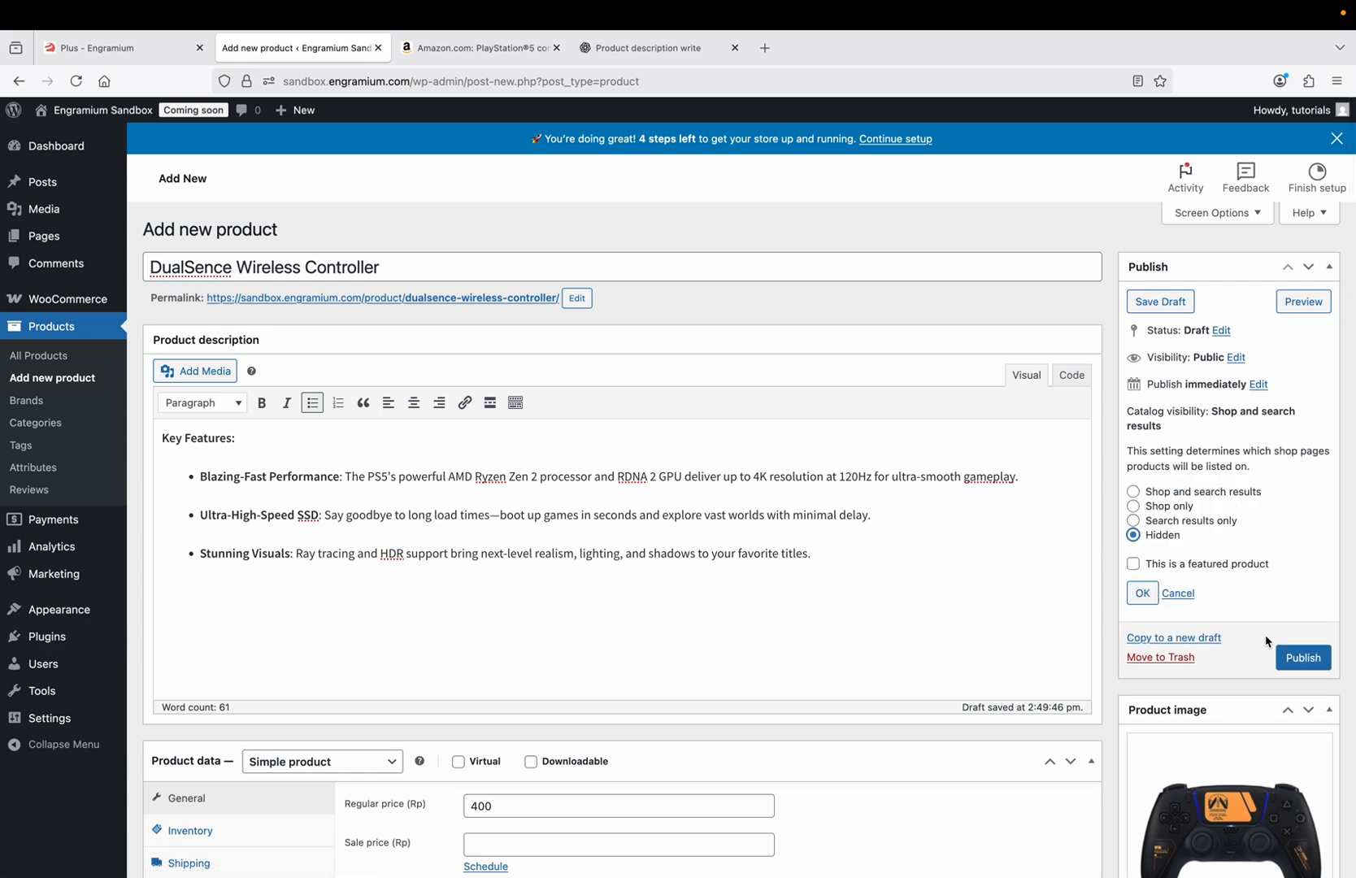
left_click(1303, 659)
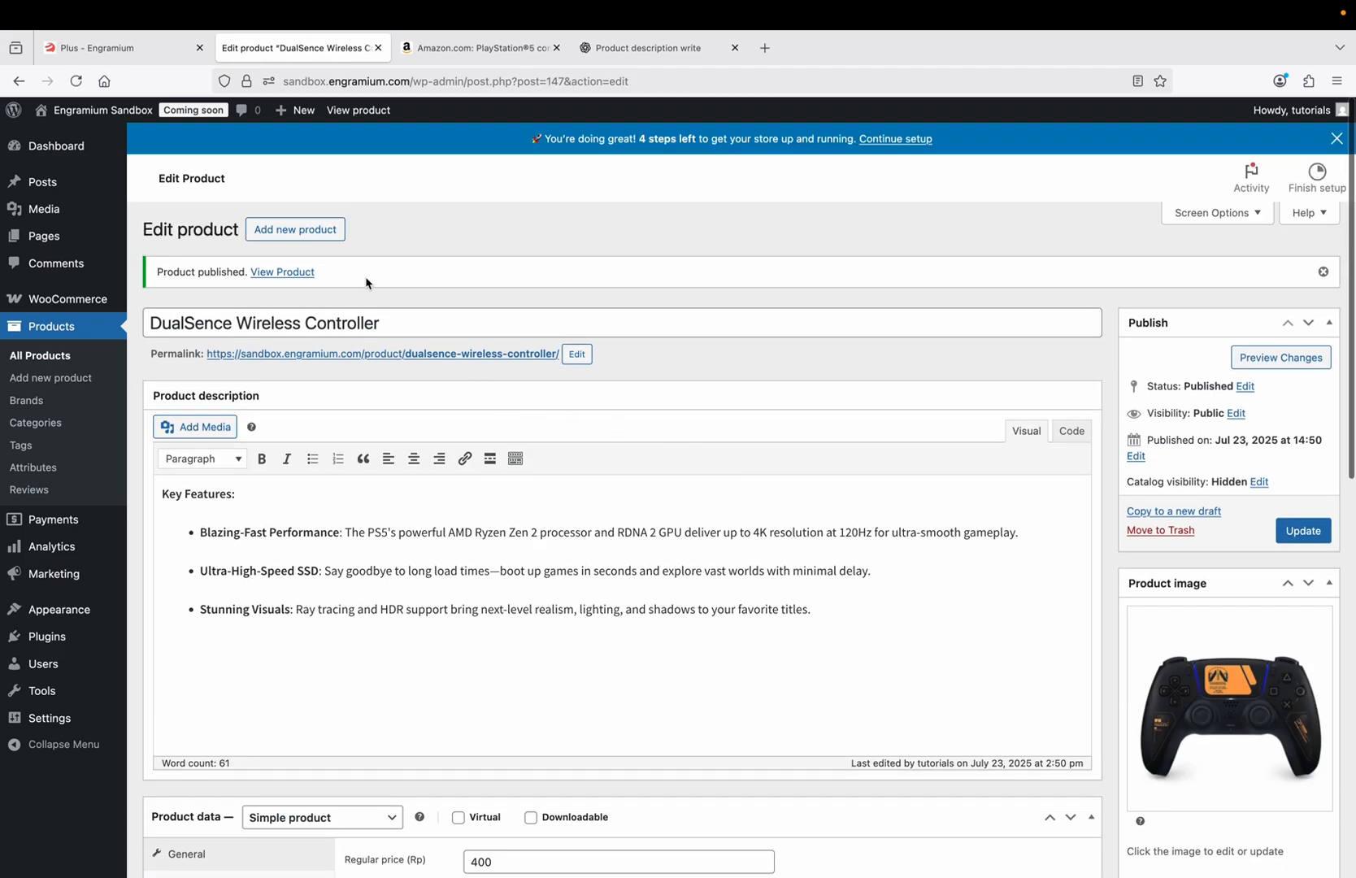
Start another new product and name it PS Link.
left_click(334, 237)
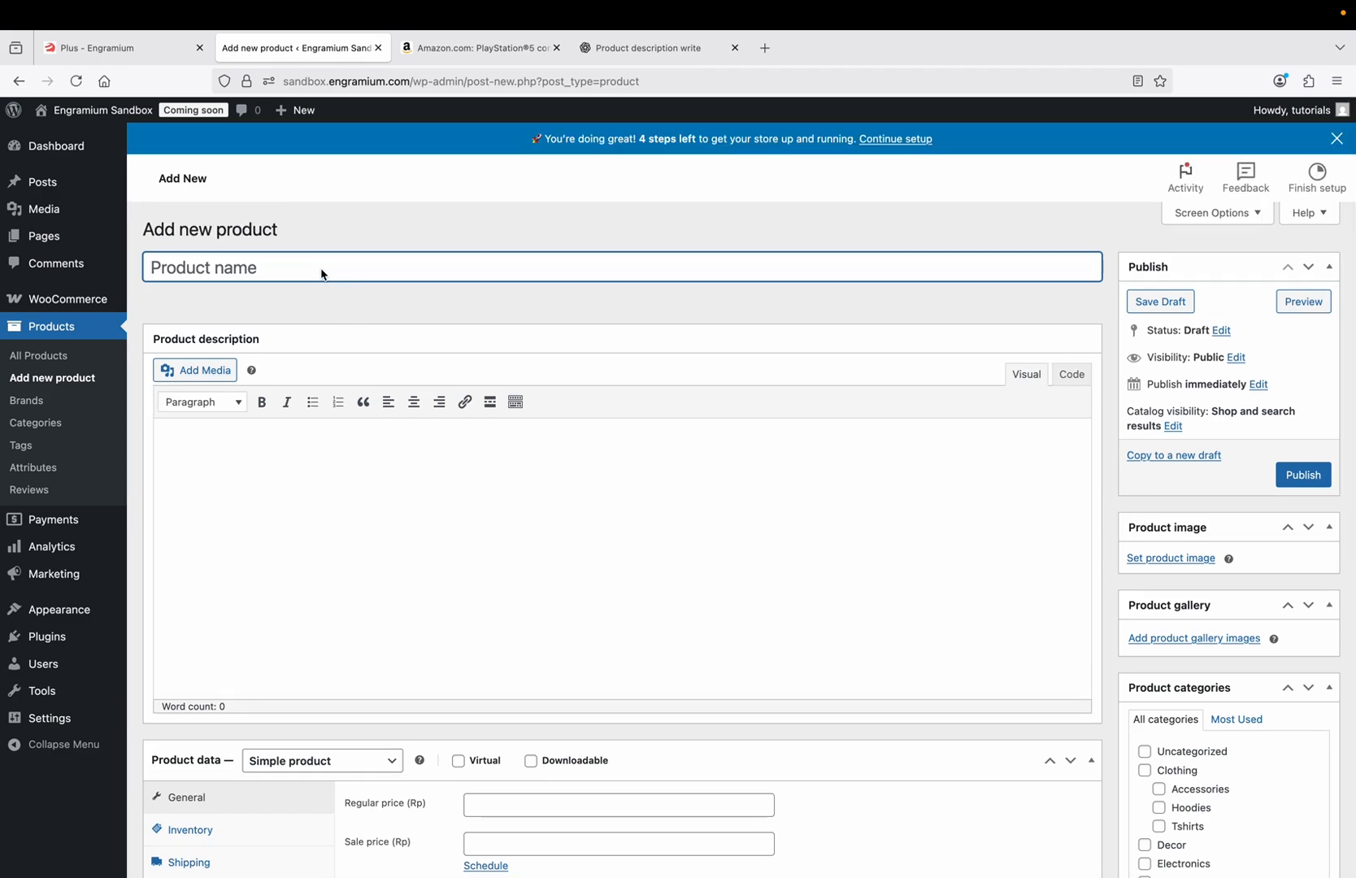
type("PS Link")
Switch to ChatGPT and send the prompt "Write me a descriotion for PS Link ( PlayStation 5 )".
left_click(615, 51)
scroll(516, 653, "down", 5)
left_click(443, 797)
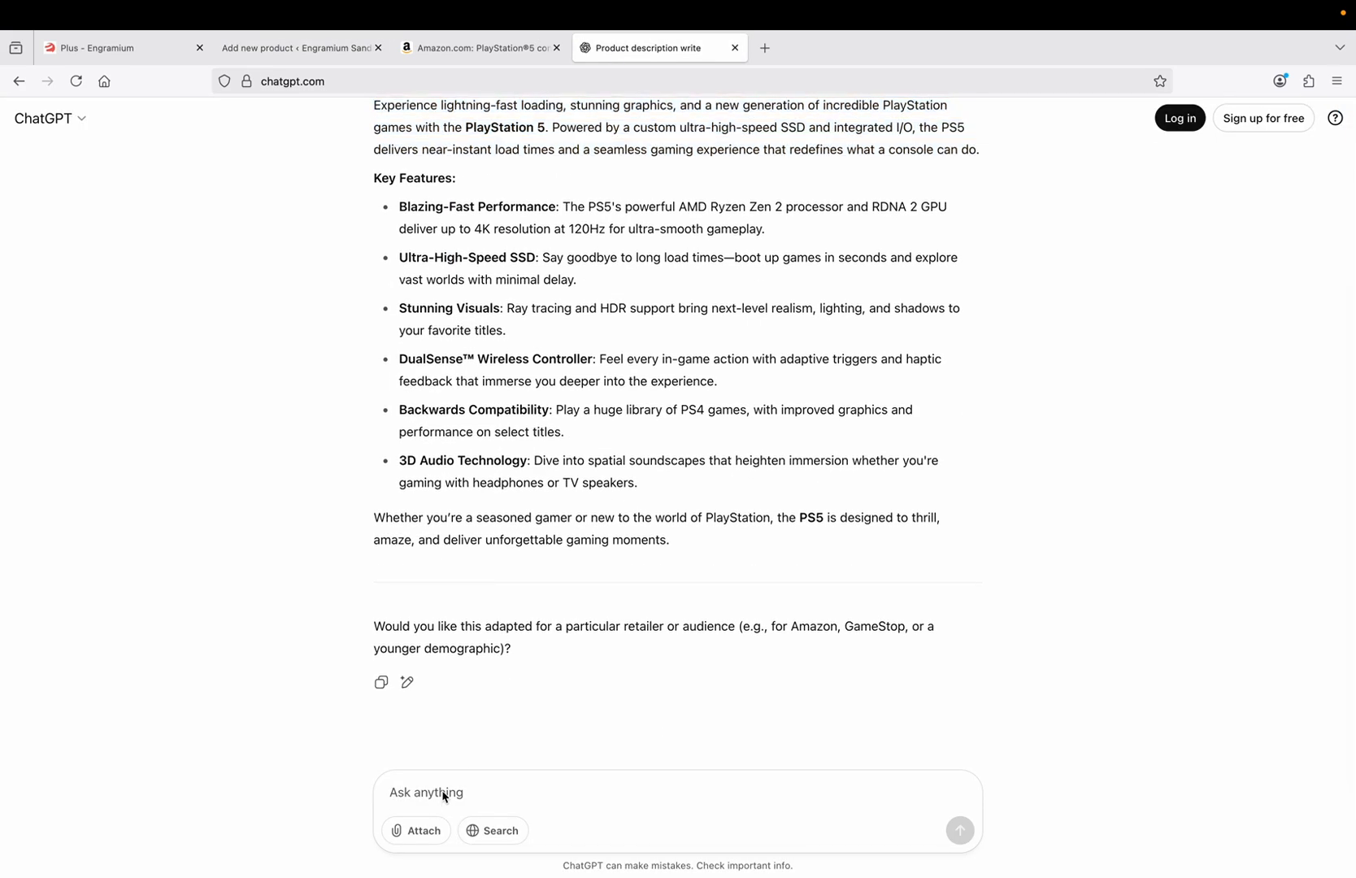
type("Write me a descriotion for PS Link")
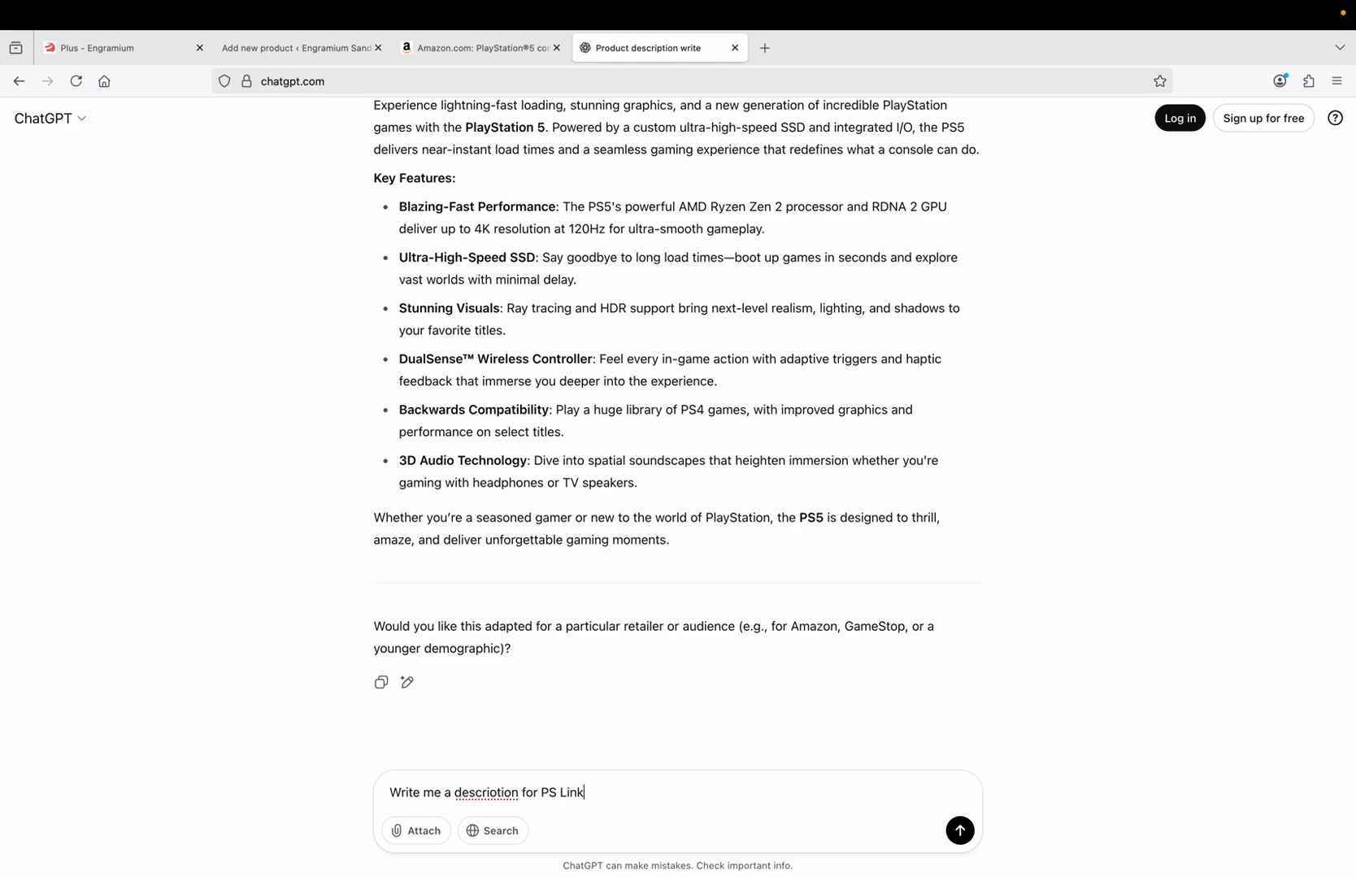
type(" ( PlayStation 5")
key("Return")
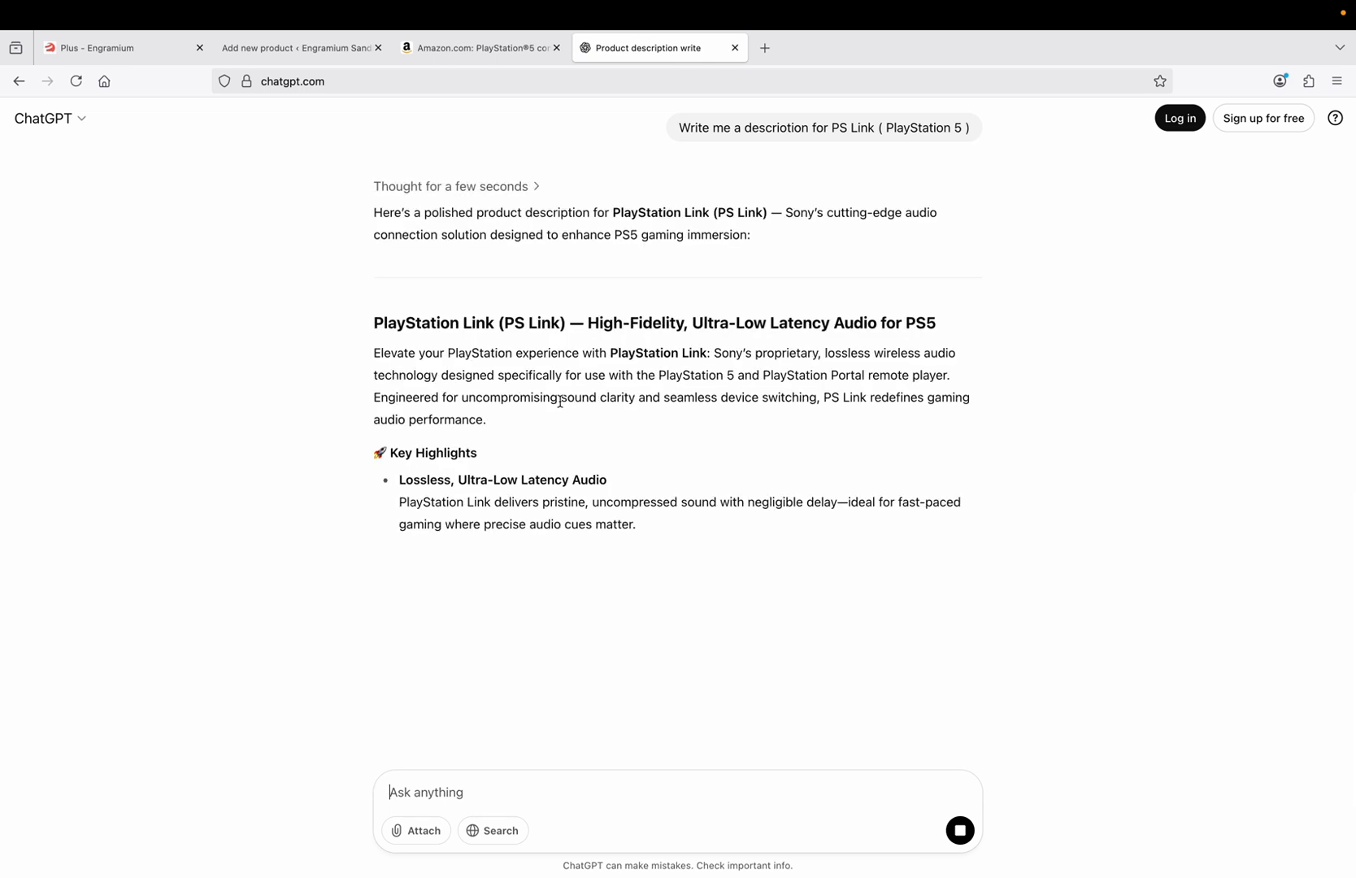
Copy the heading "PlayStation Link (PS Link) — High-Fidelity, Ultra-Low Latency Audio for PS5" from ChatGPT into the PS Link product description.
left_click_drag(490, 419, 374, 327)
right_click(430, 359)
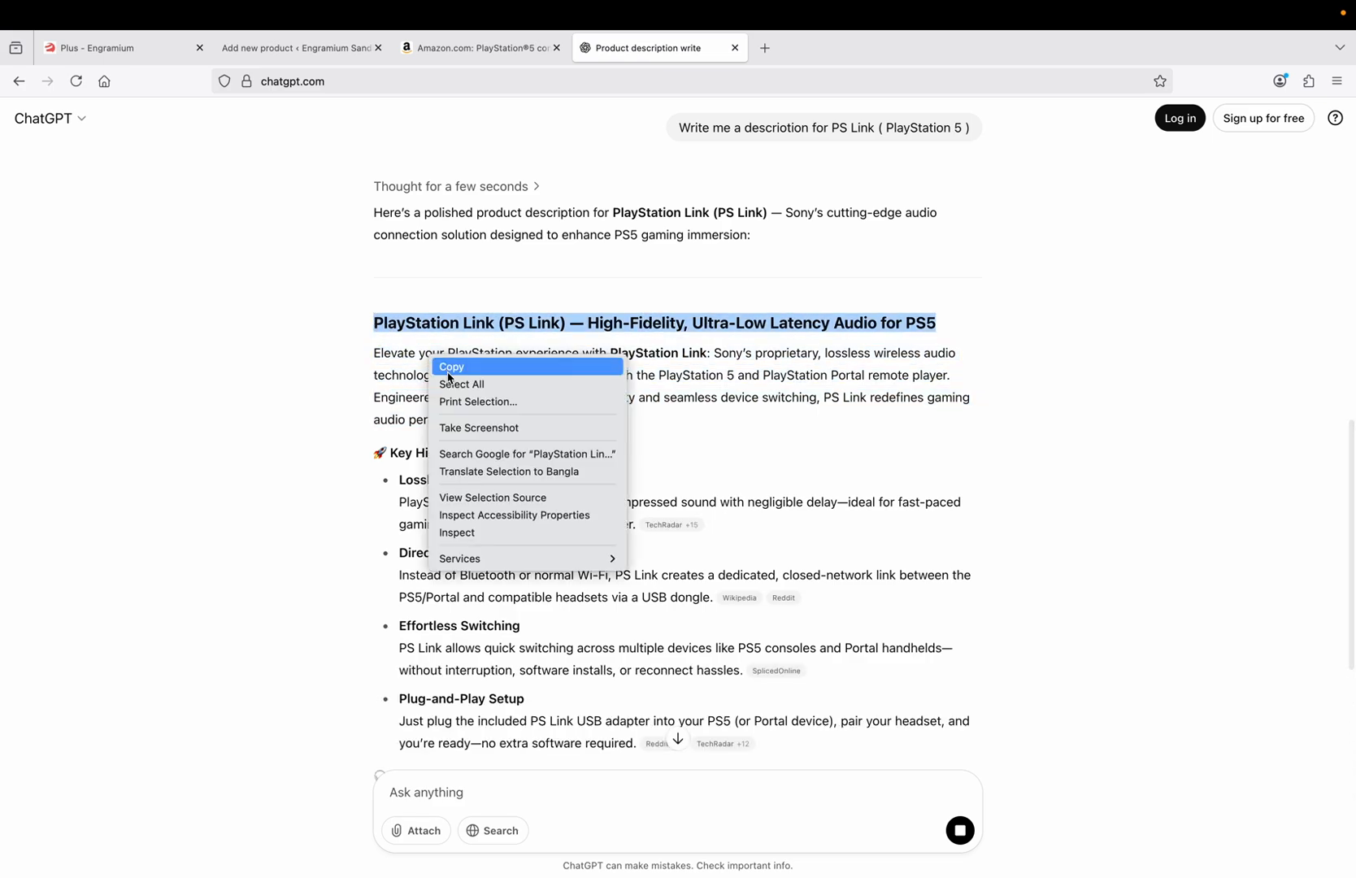
left_click(456, 367)
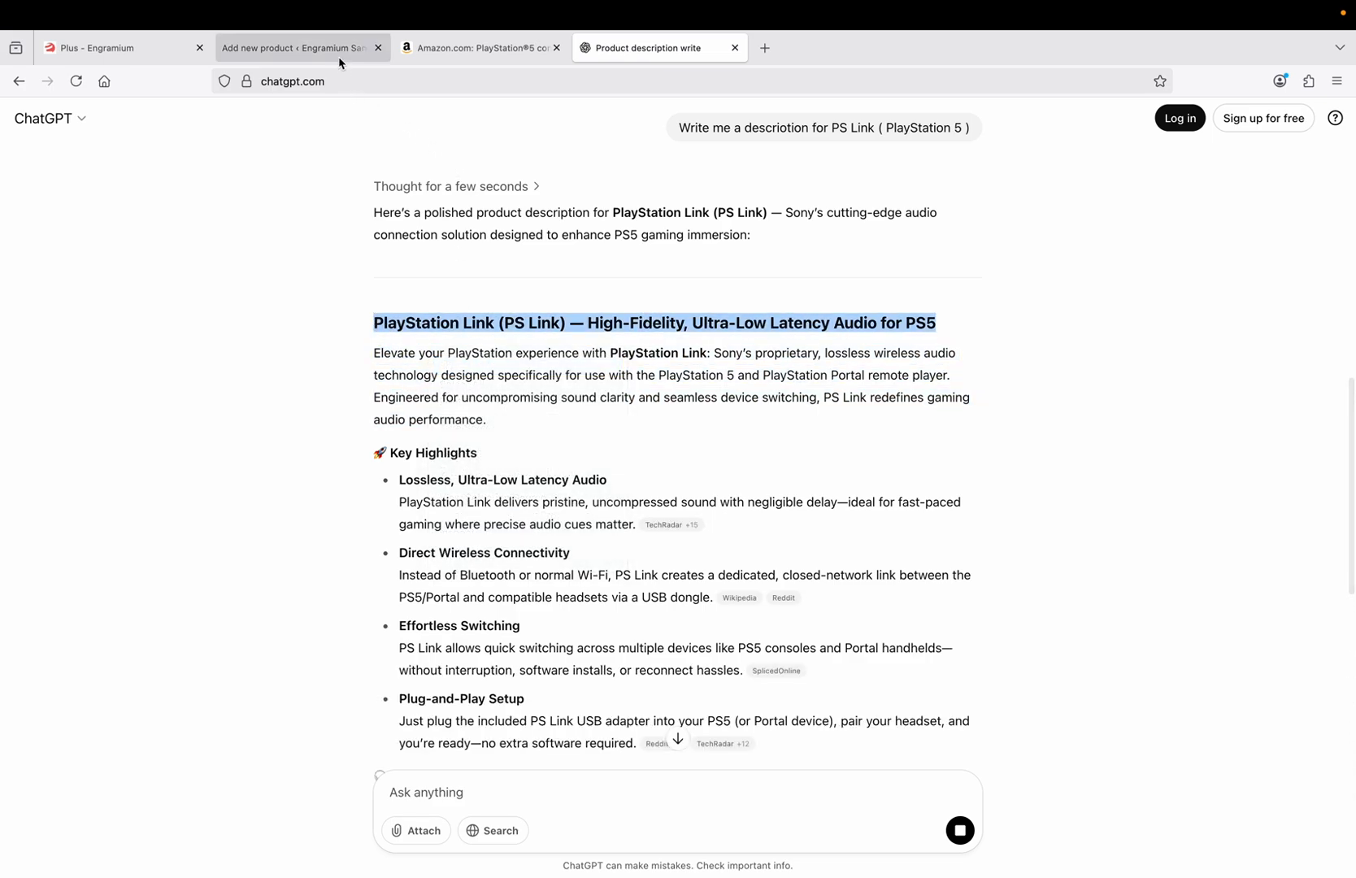
left_click(339, 53)
left_click(282, 467)
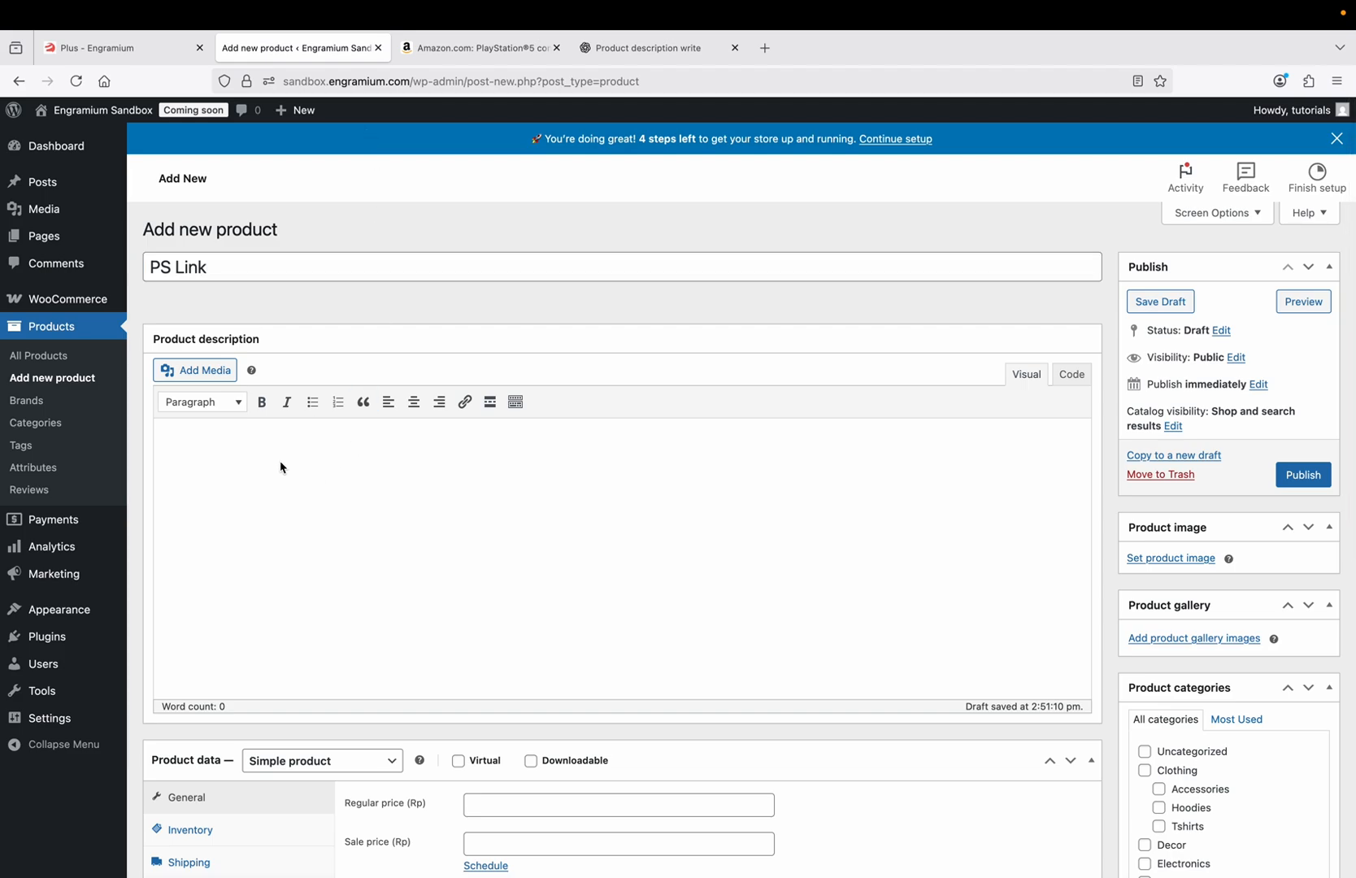
right_click(282, 467)
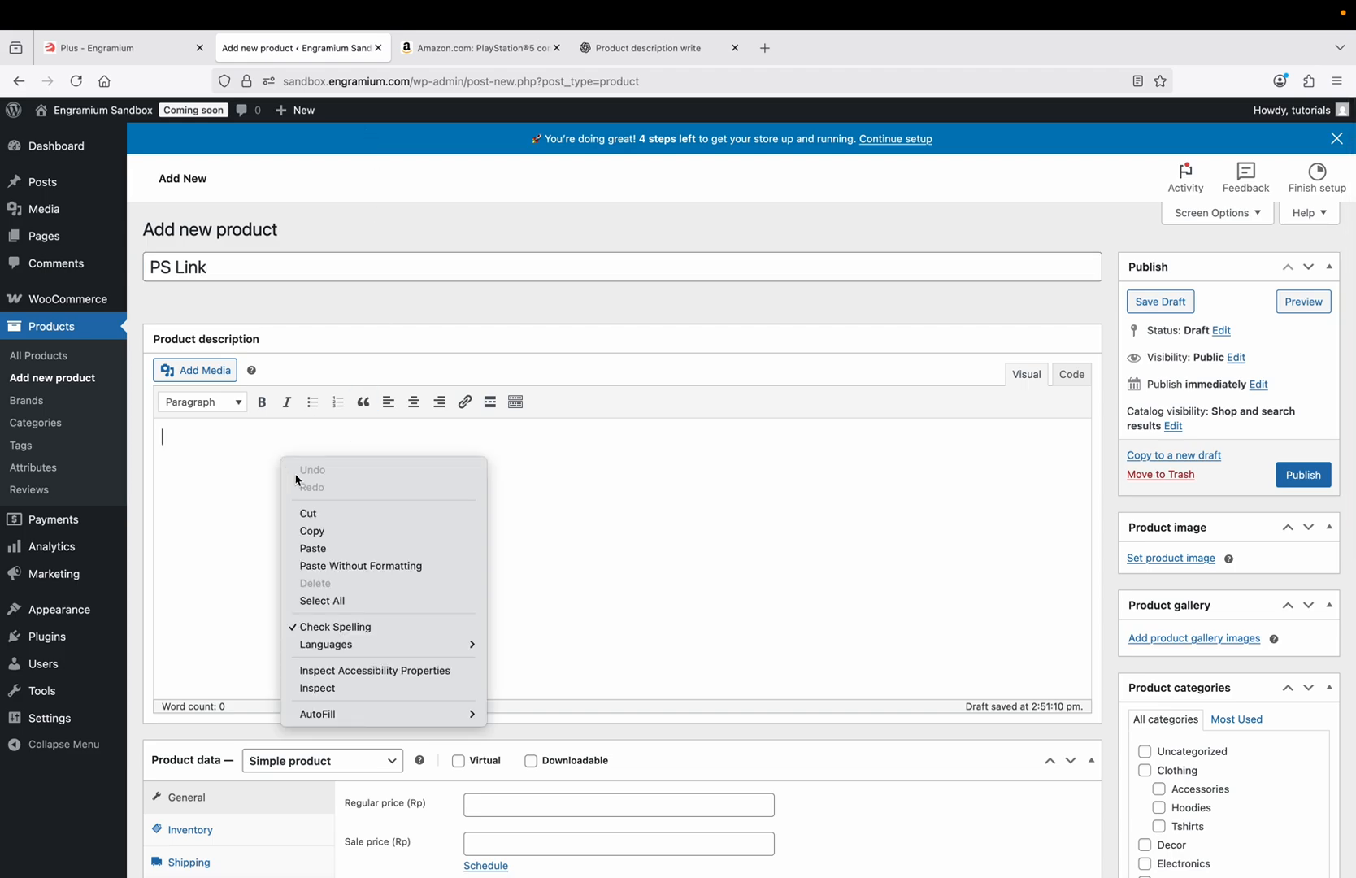
left_click(327, 548)
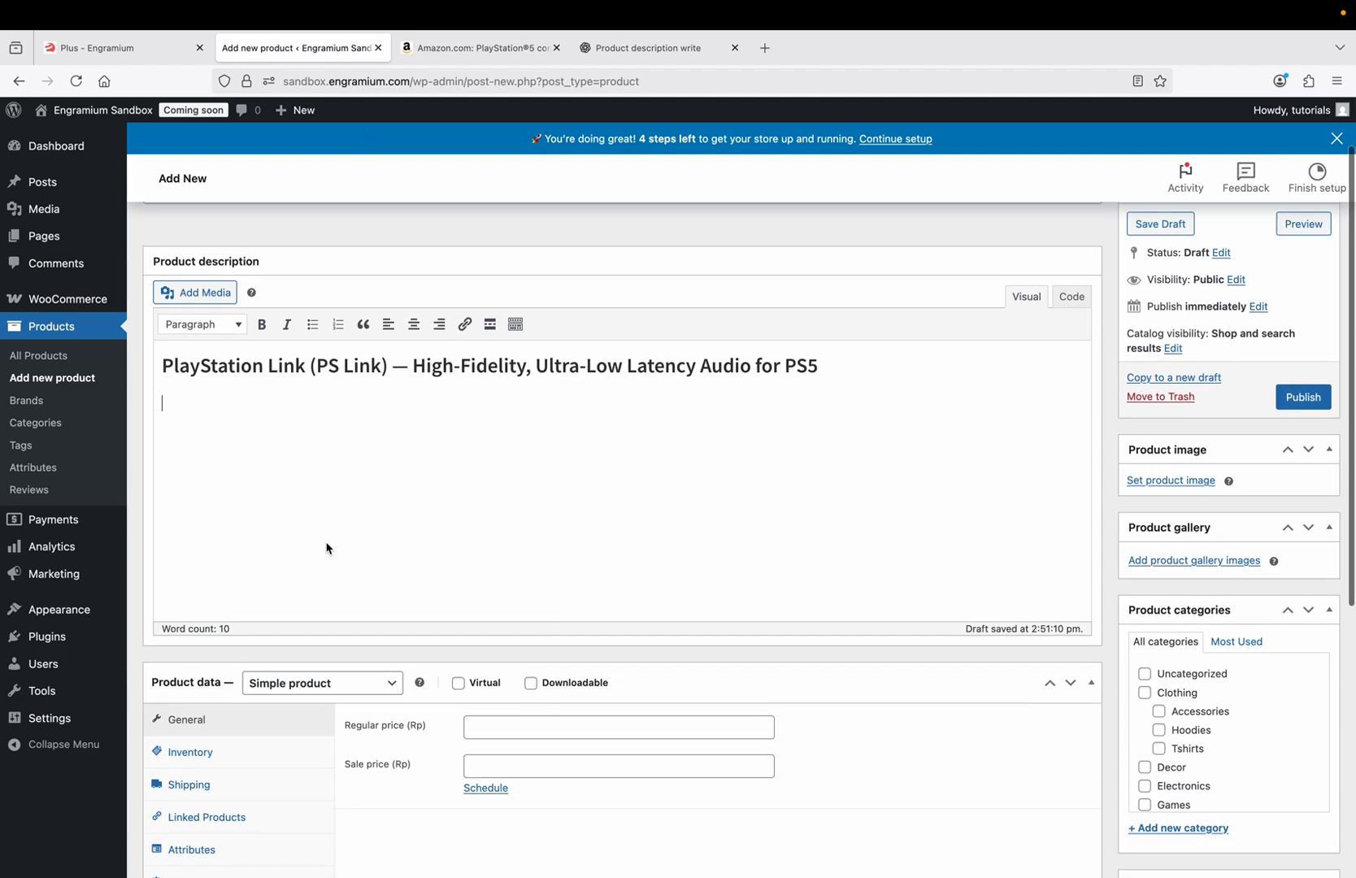
Copy the paragraph beginning "Elevate your PlayStation experience" from ChatGPT and paste it below the heading in the product description.
left_click(634, 51)
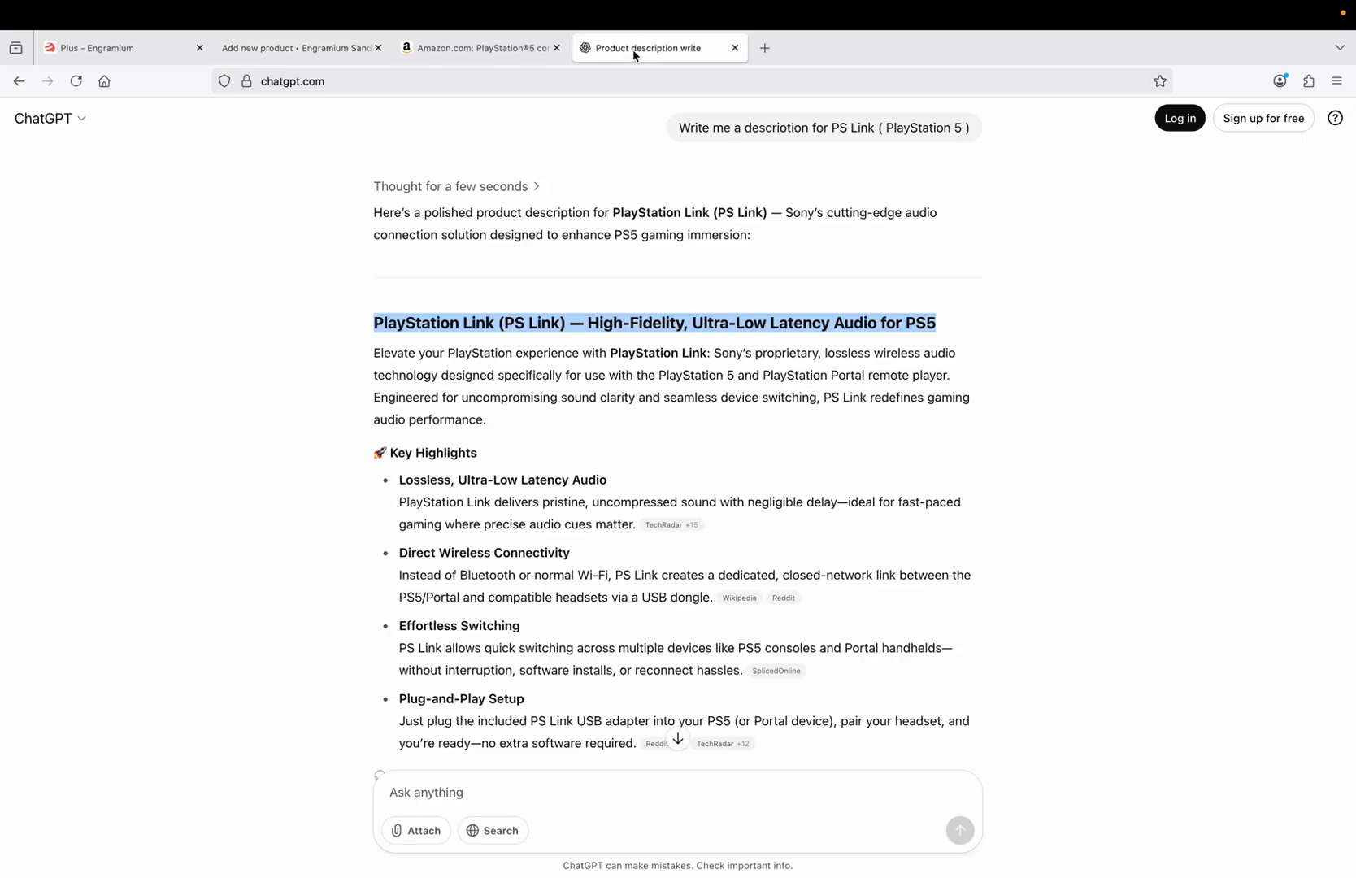
triple_click(476, 363)
right_click(476, 364)
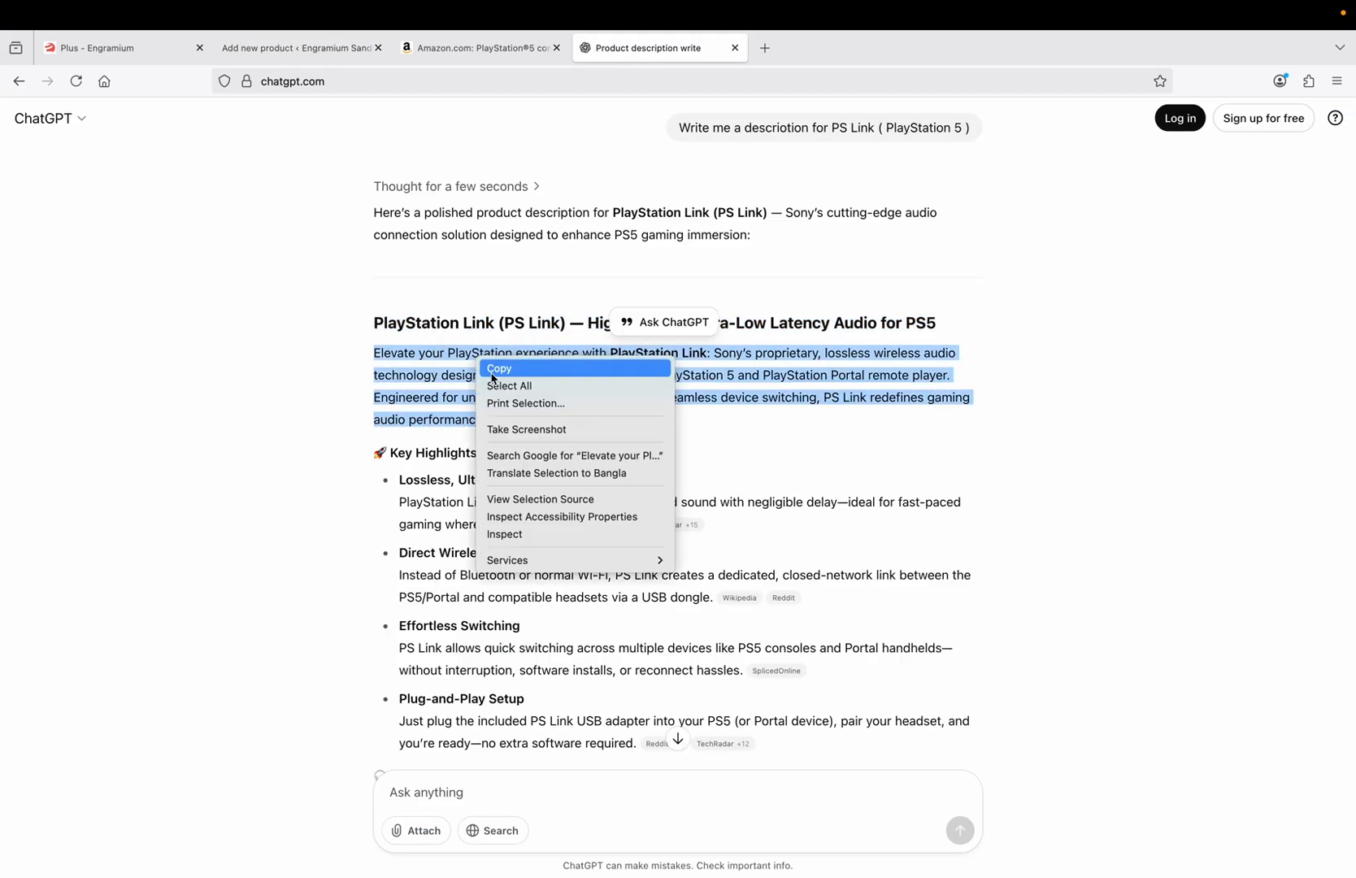
left_click(494, 371)
left_click(354, 63)
key("ctrl+v")
Set the PS Link product's regular price to 120 in the product data.
scroll(328, 396, "down", 3)
scroll(327, 396, "down", 1)
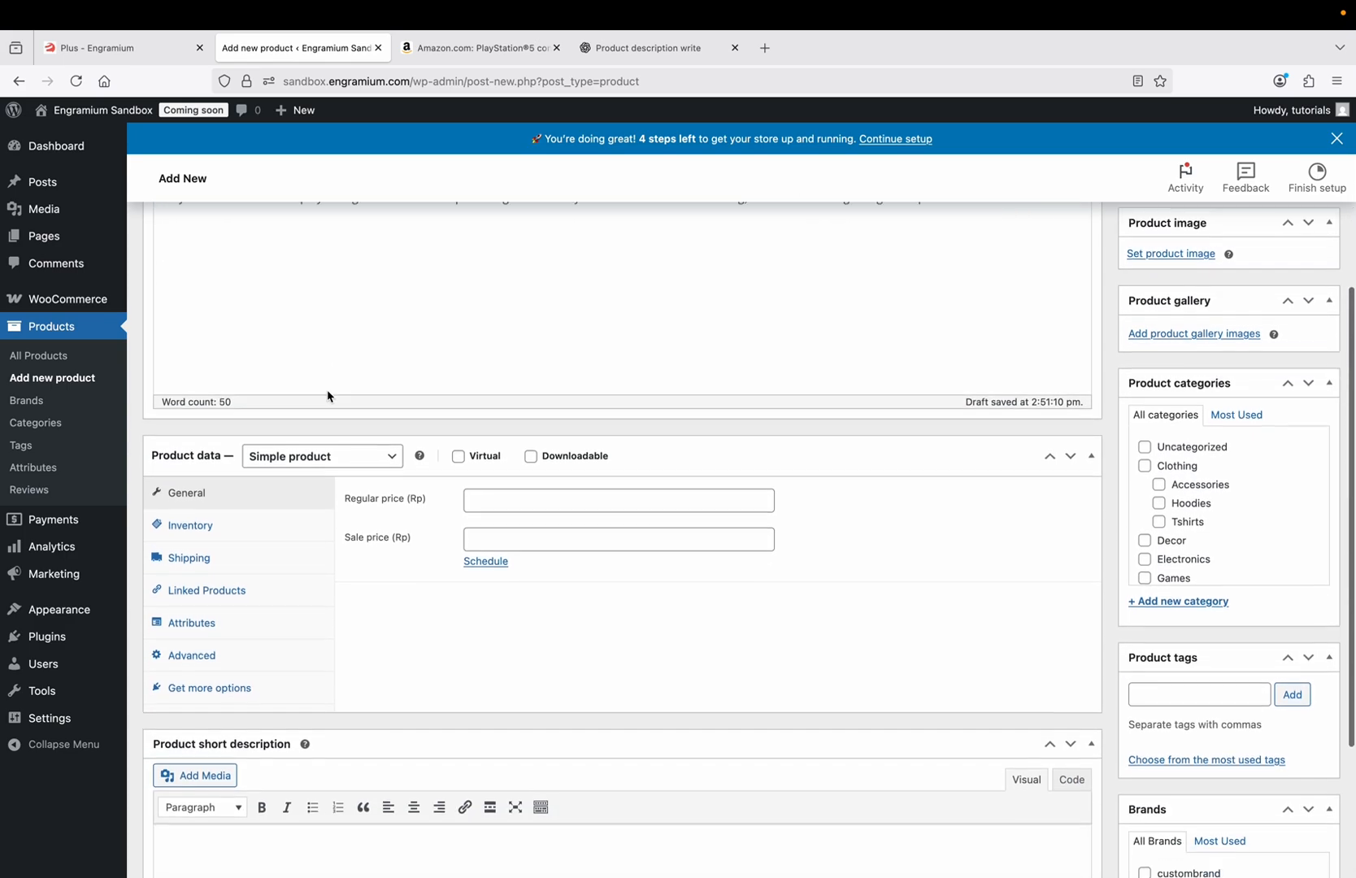
scroll(328, 396, "up", 2)
scroll(327, 396, "down", 1)
scroll(328, 396, "down", 1)
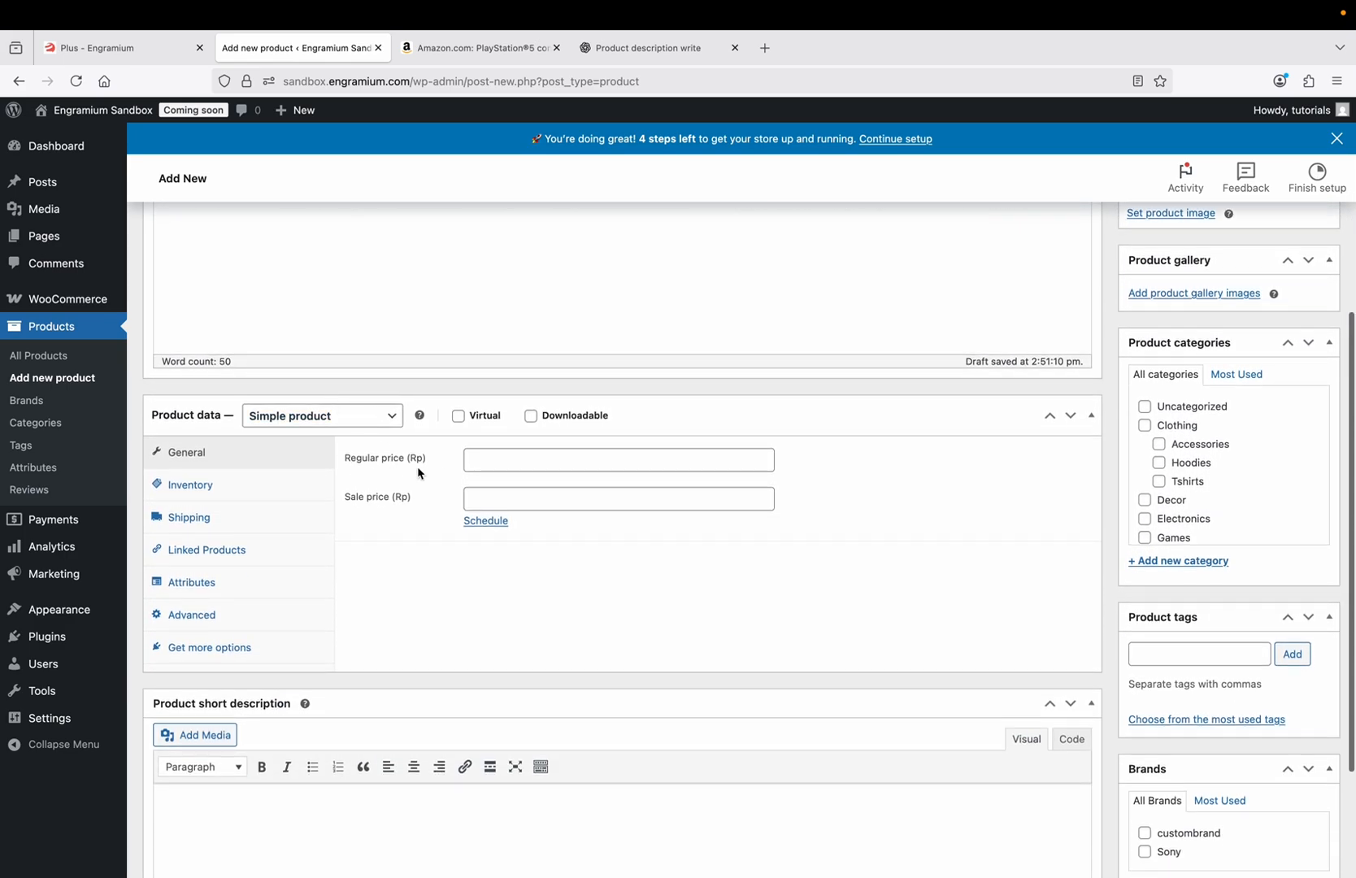
left_click(529, 457)
type("120")
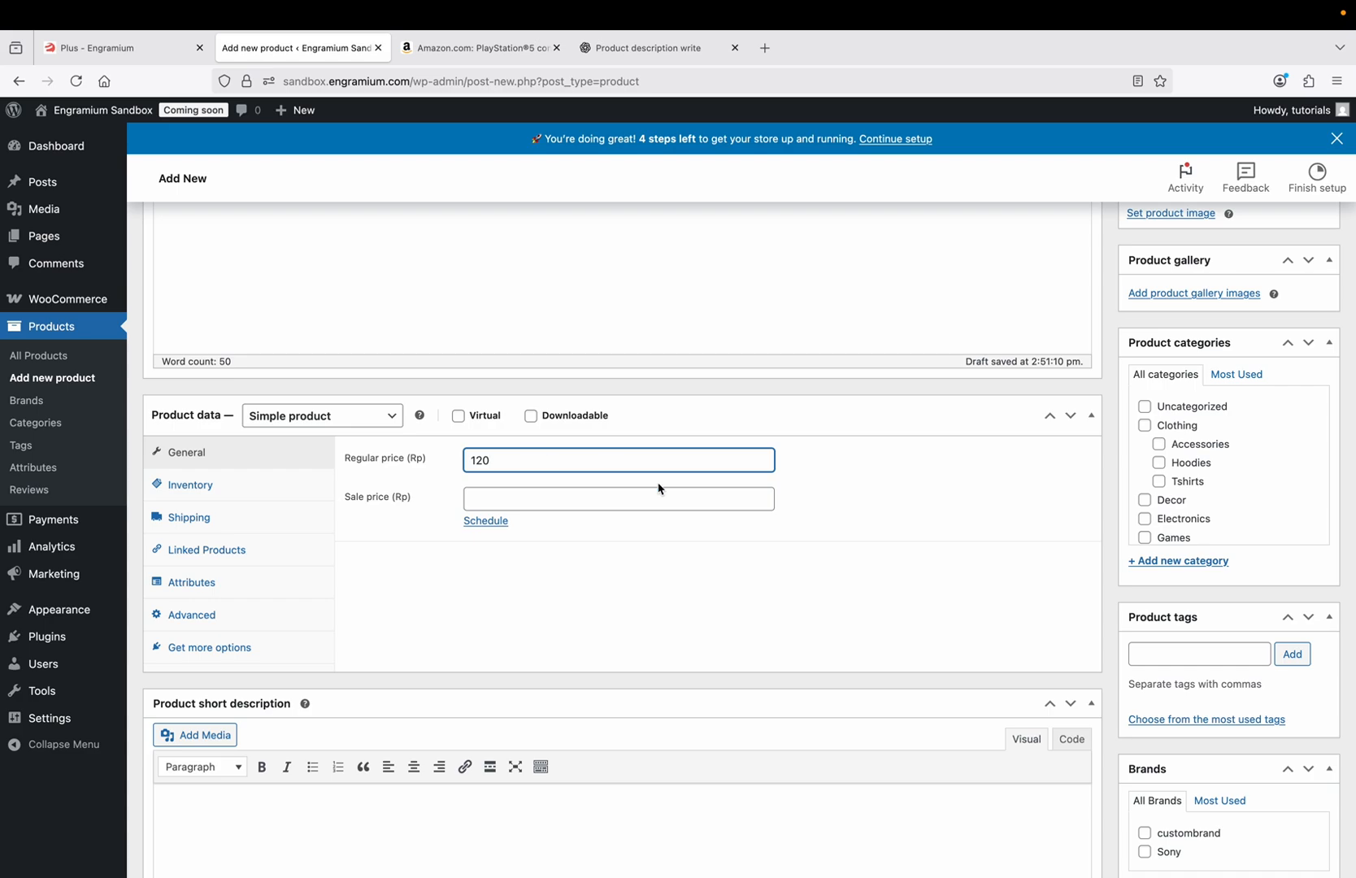
Copy the "Key Highlights" heading and its first two bullets, through "Direct Wireless Connectivity", from the ChatGPT answer.
scroll(769, 547, "up", 4)
scroll(770, 551, "down", 5)
left_click(506, 682)
left_click(640, 54)
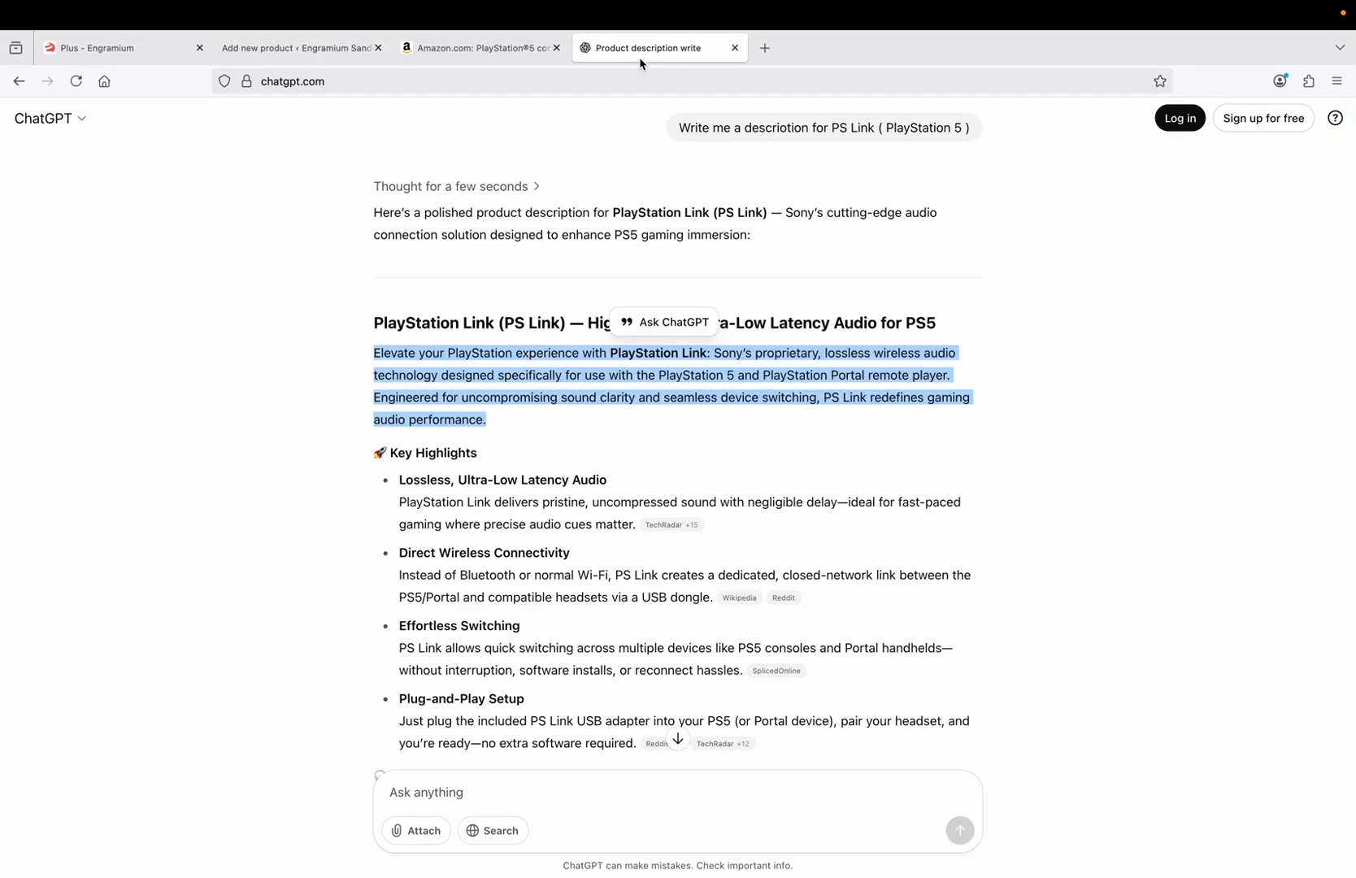
left_click_drag(378, 458, 720, 616)
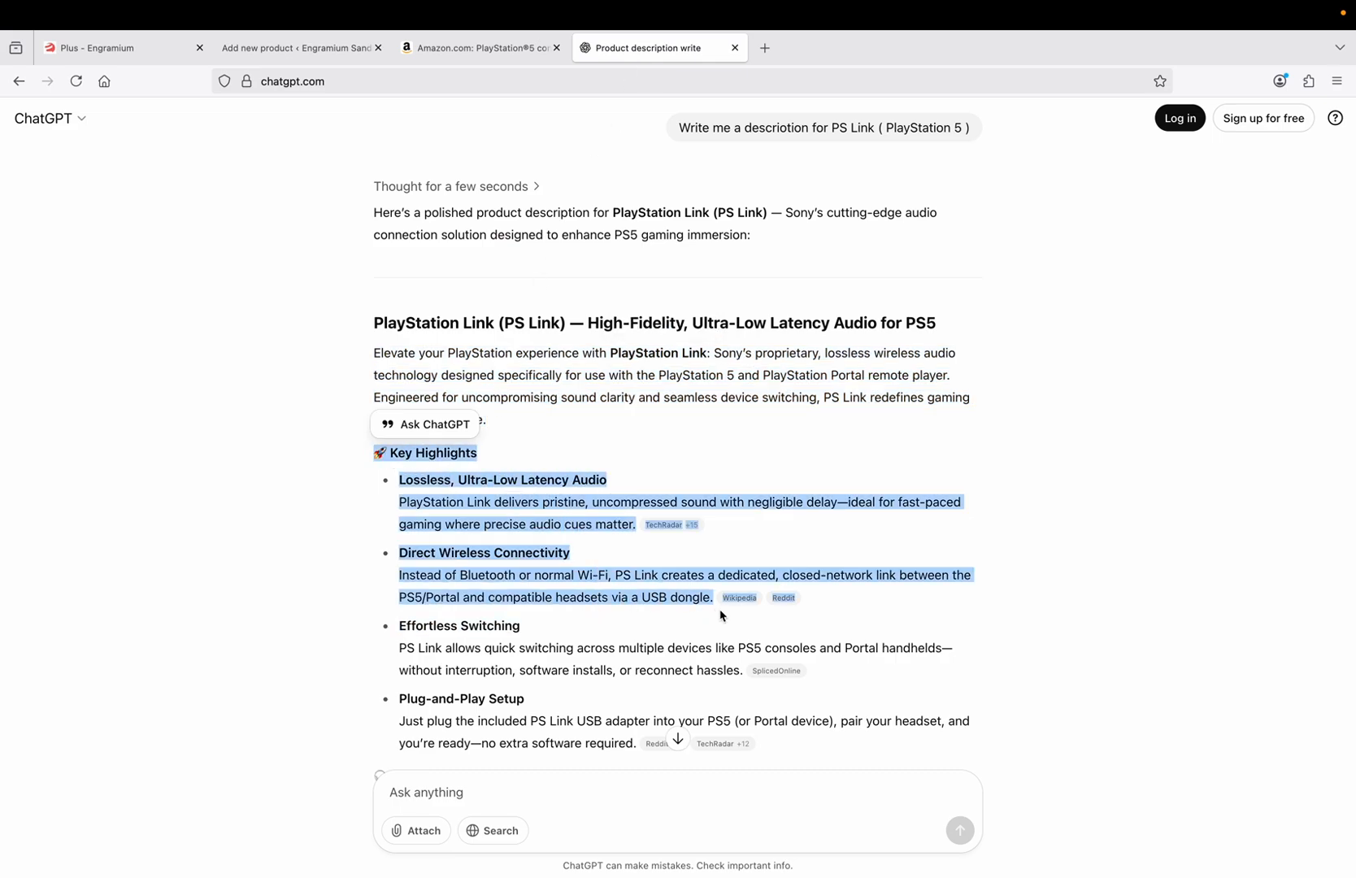
right_click(647, 502)
left_click(670, 512)
Paste the copied "Key Highlights" text into the PS Link product short description.
left_click(334, 49)
right_click(269, 671)
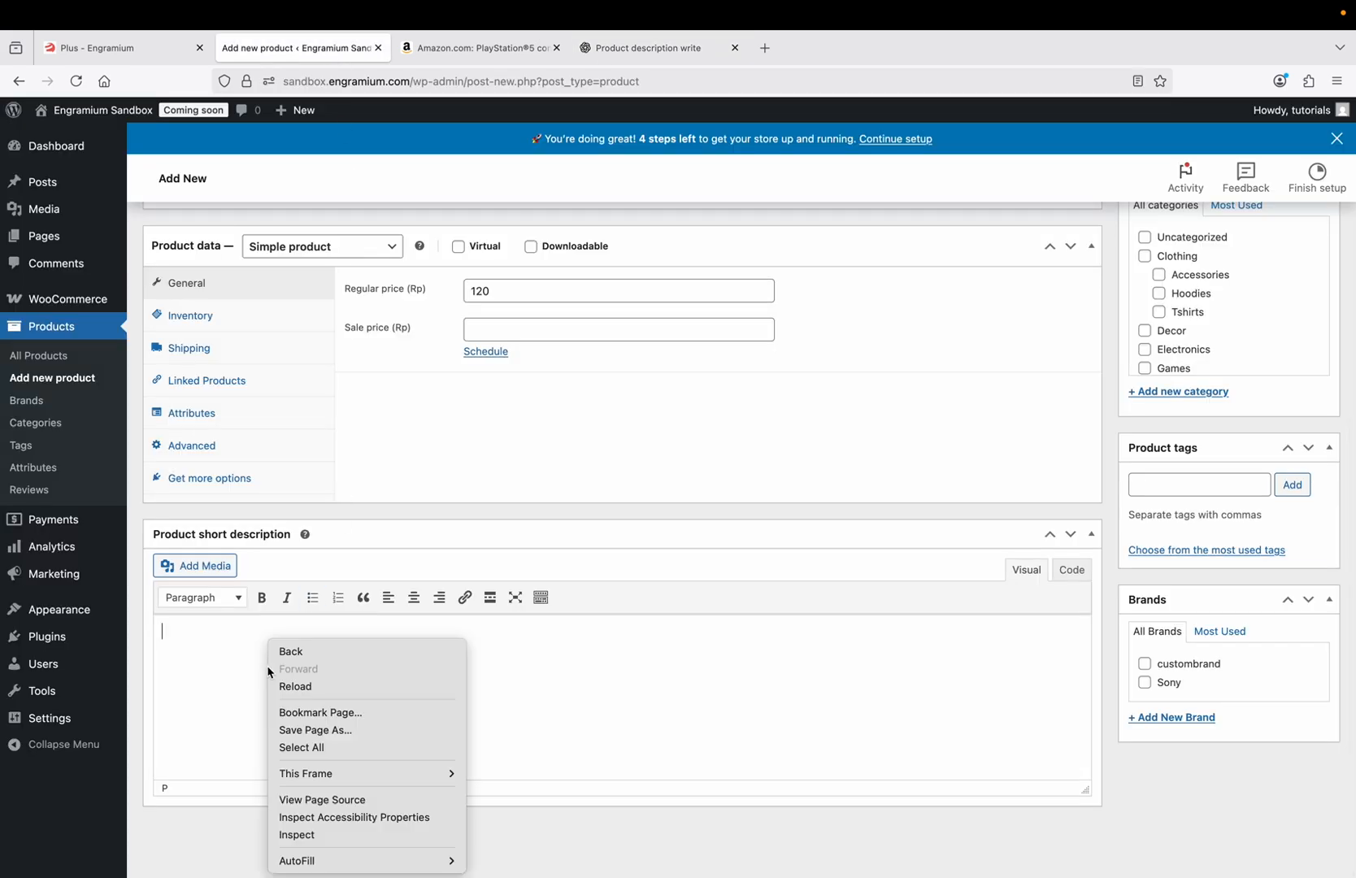
left_click(205, 654)
right_click(205, 658)
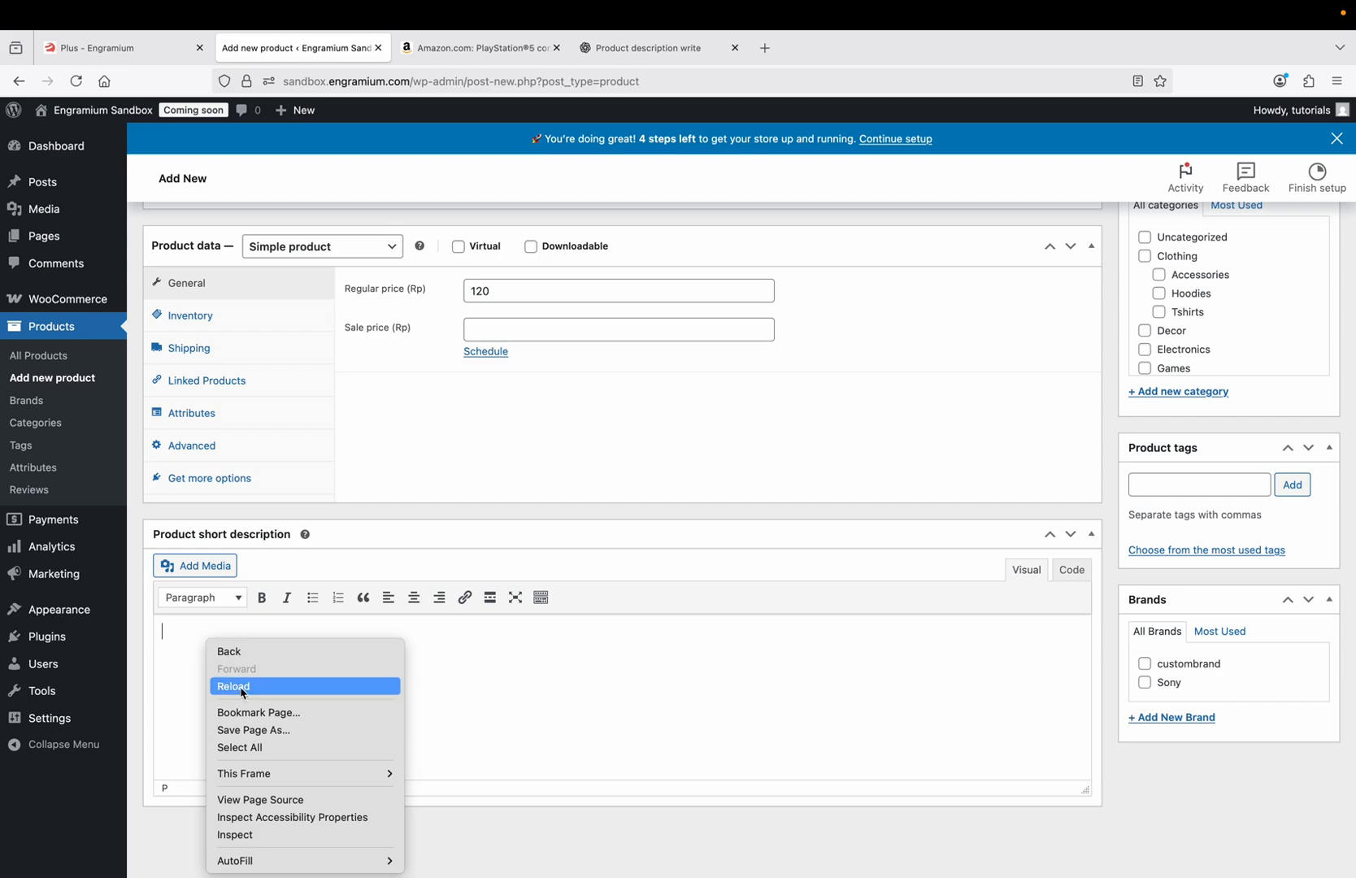
left_click(170, 631)
right_click(169, 631)
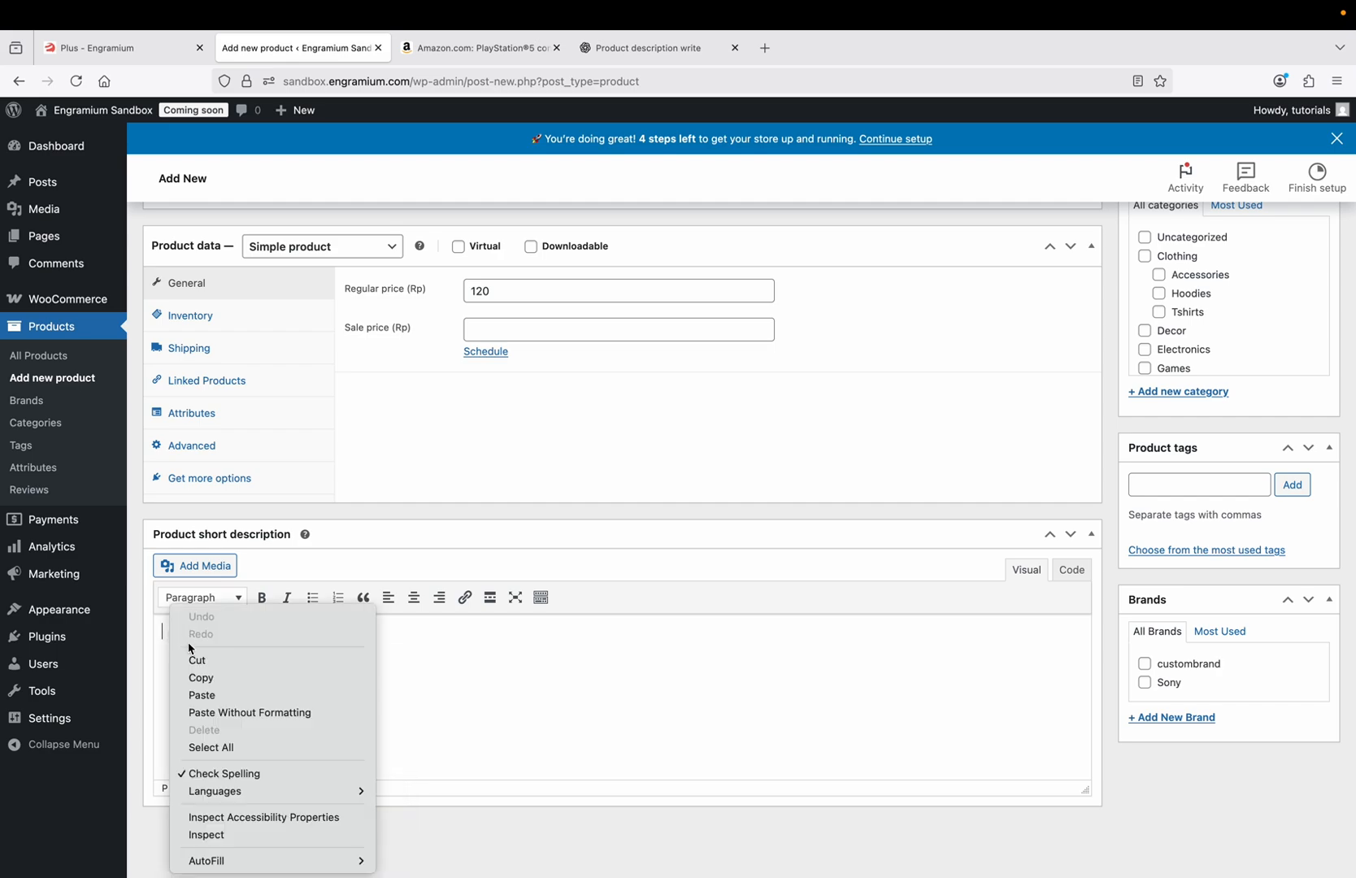
left_click(212, 696)
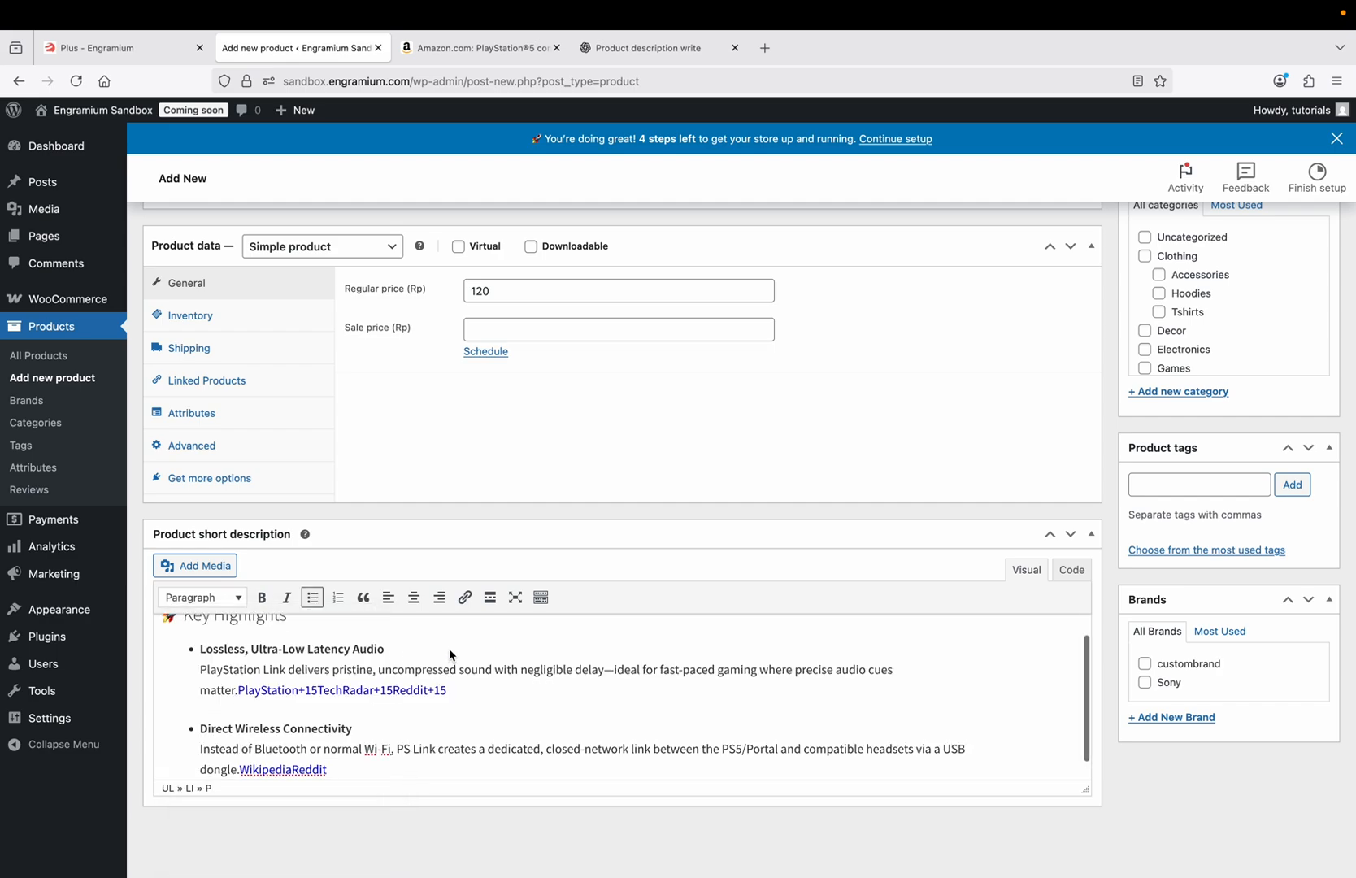
Upload the USB adapter picture Screenshot-2025-07-22-at-8.35.03-PM.png and set it as the PS Link product image.
scroll(449, 651, "up", 1)
scroll(945, 475, "up", 5)
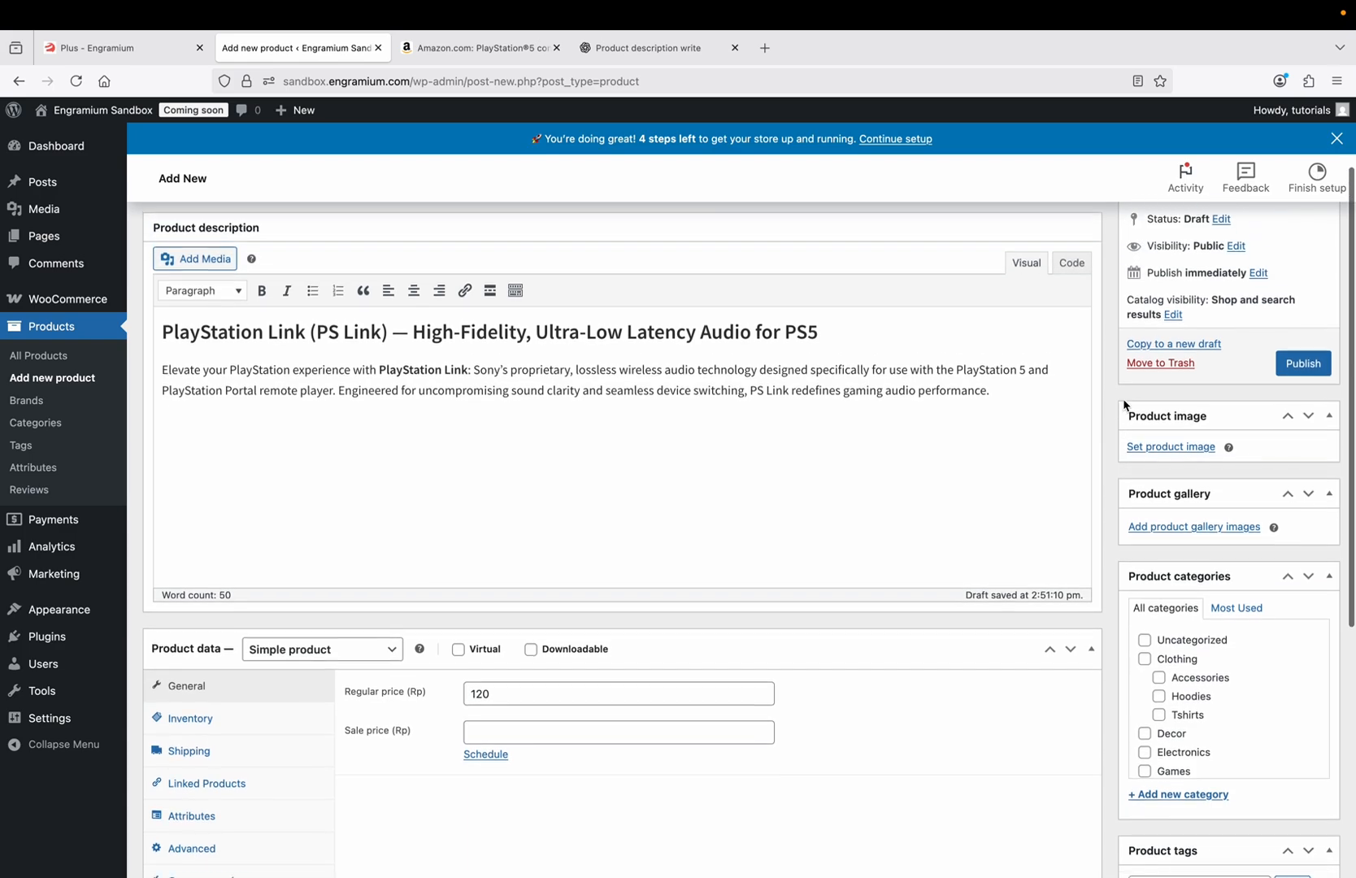
scroll(1125, 405, "up", 1)
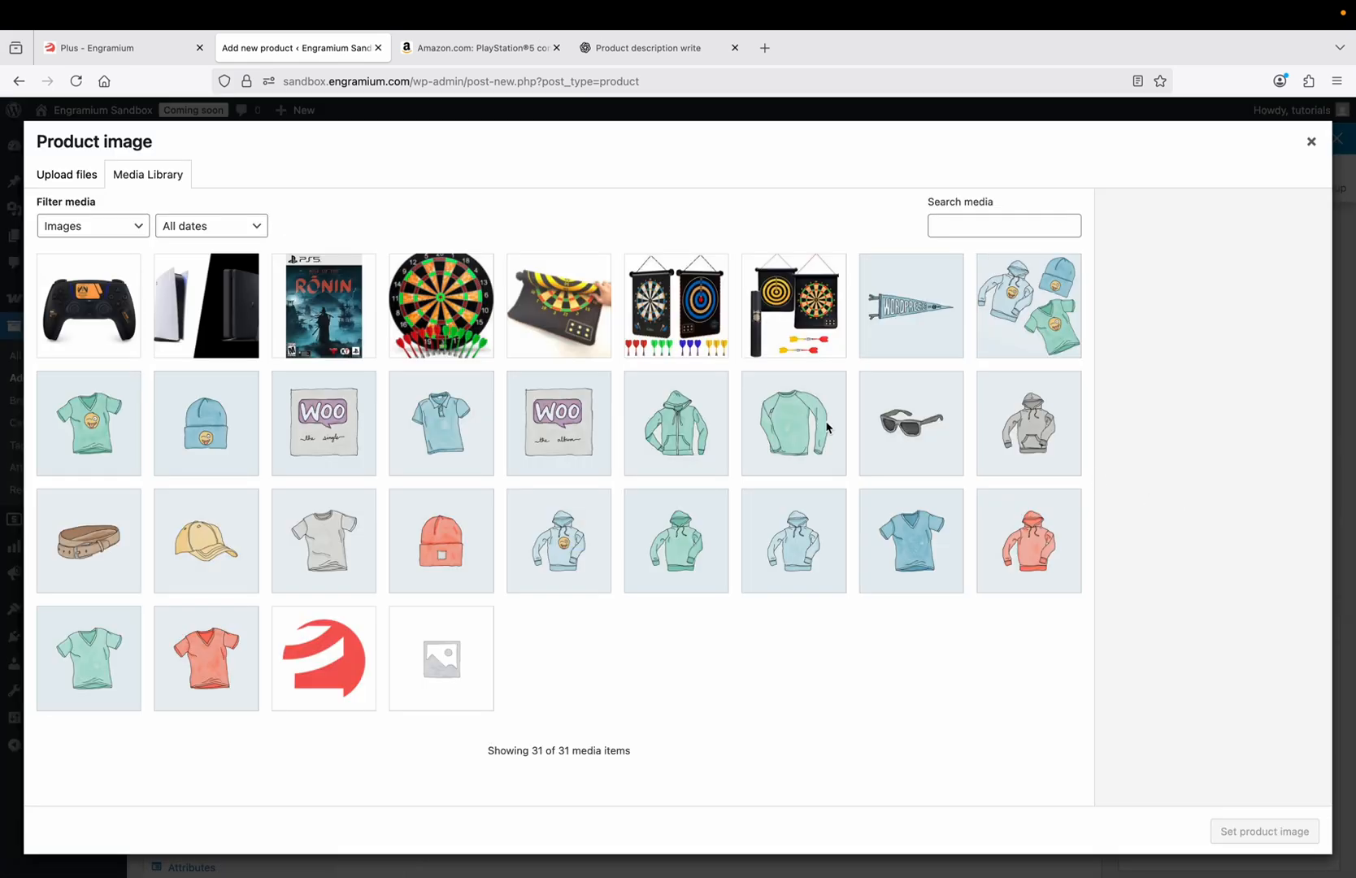
left_click(70, 175)
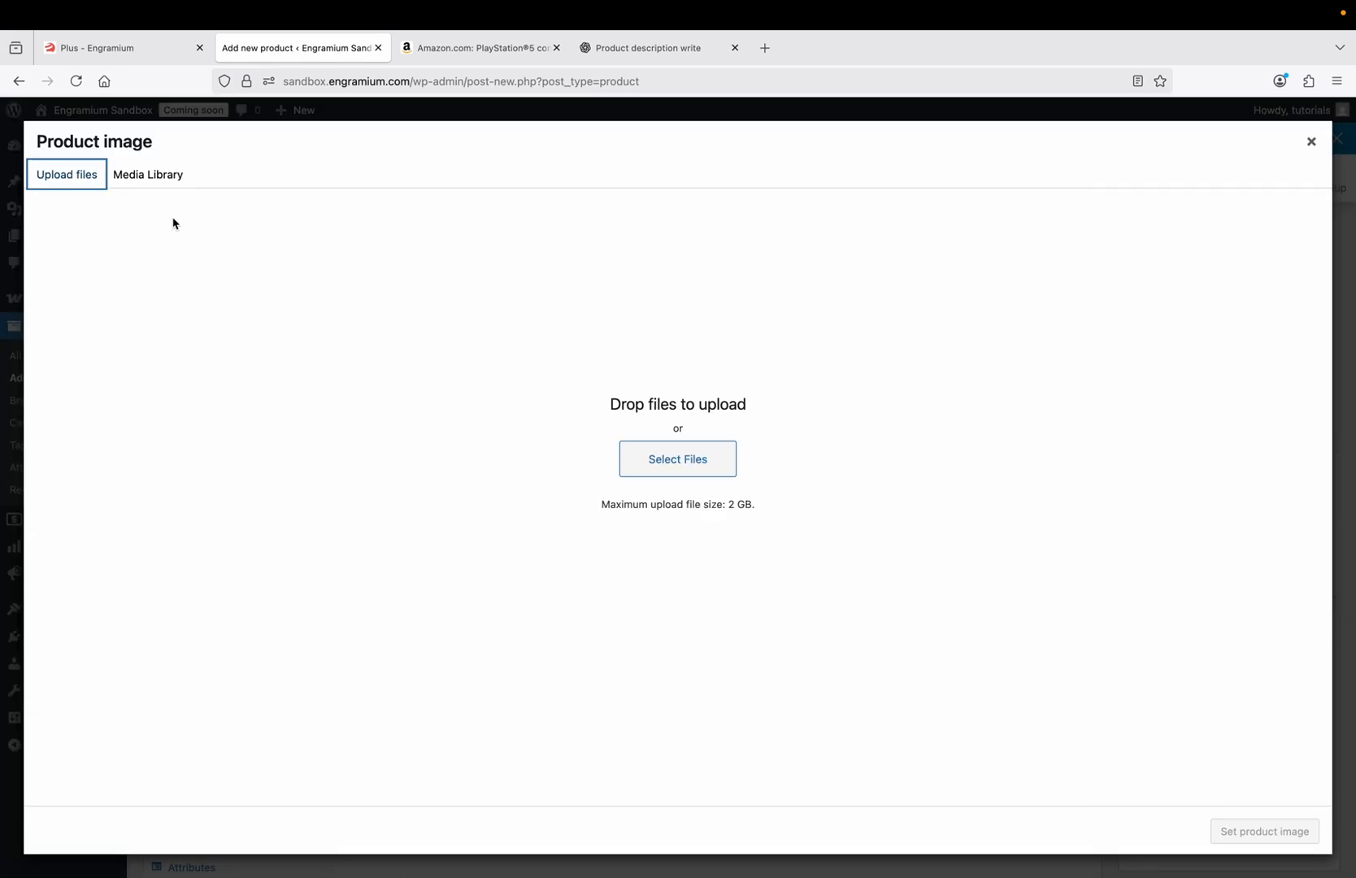
left_click(669, 459)
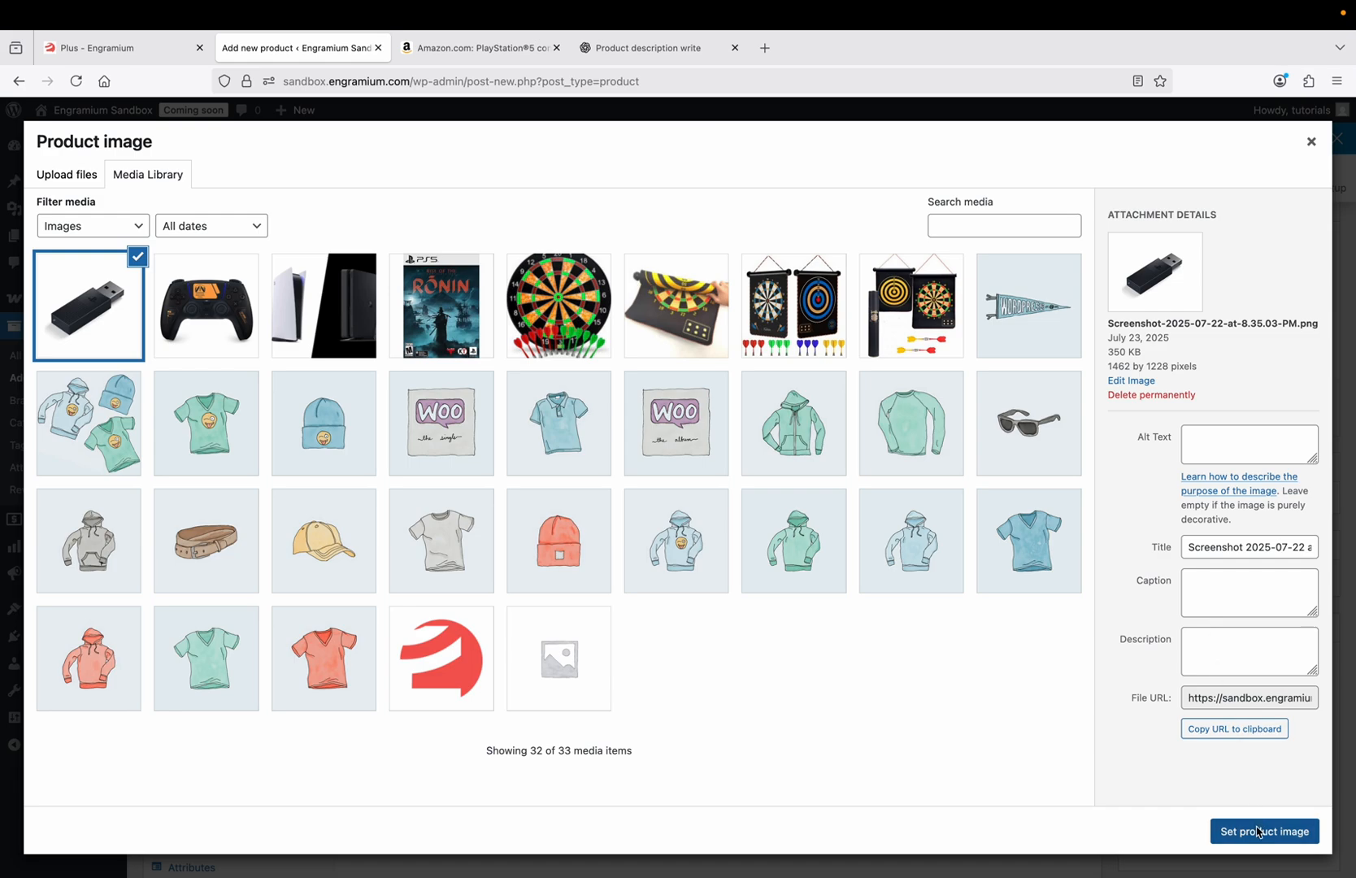
left_click(1259, 831)
Set the PS Link product's catalog visibility to Hidden and publish the product.
scroll(1229, 520, "up", 2)
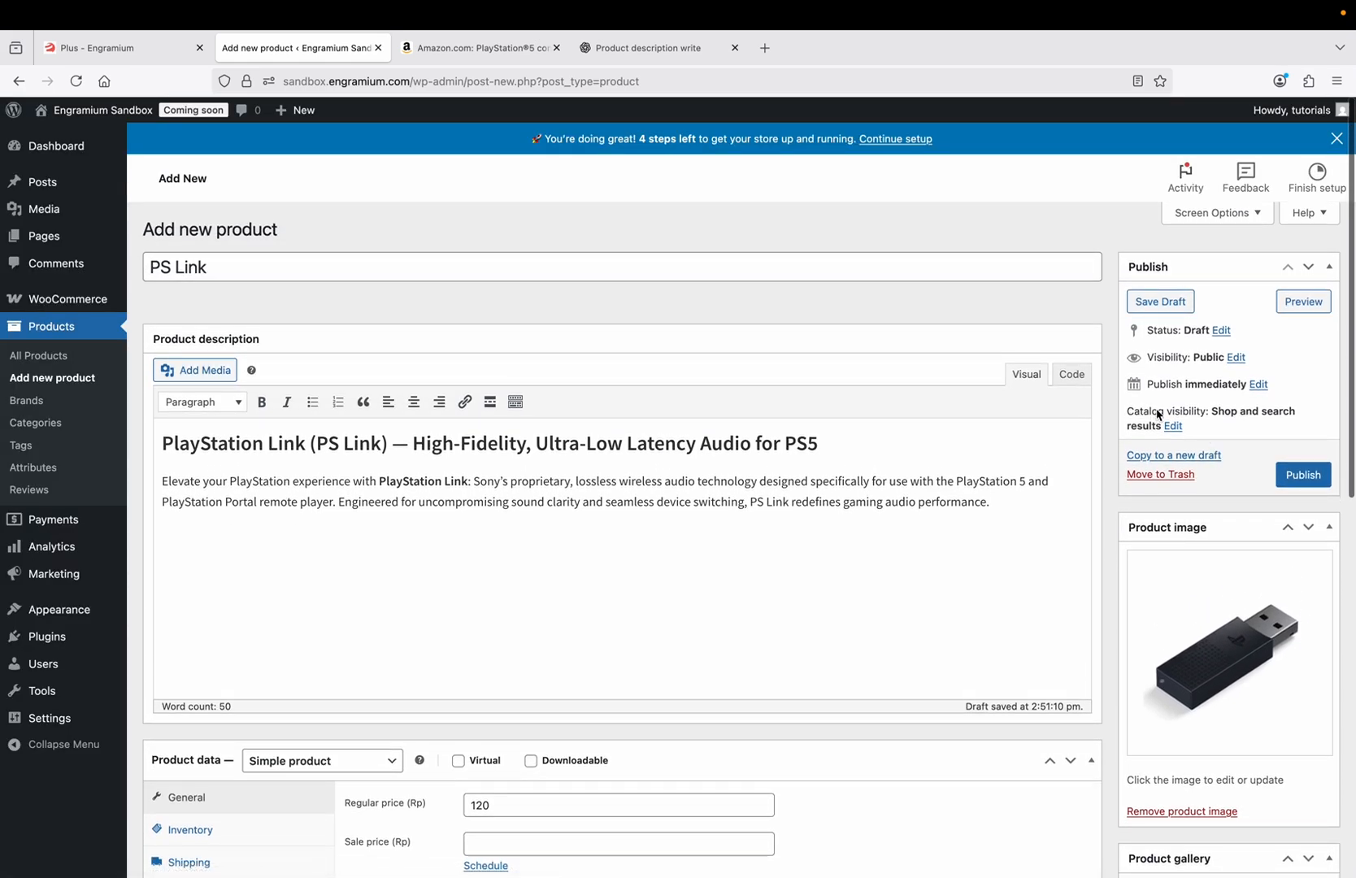
left_click(1179, 428)
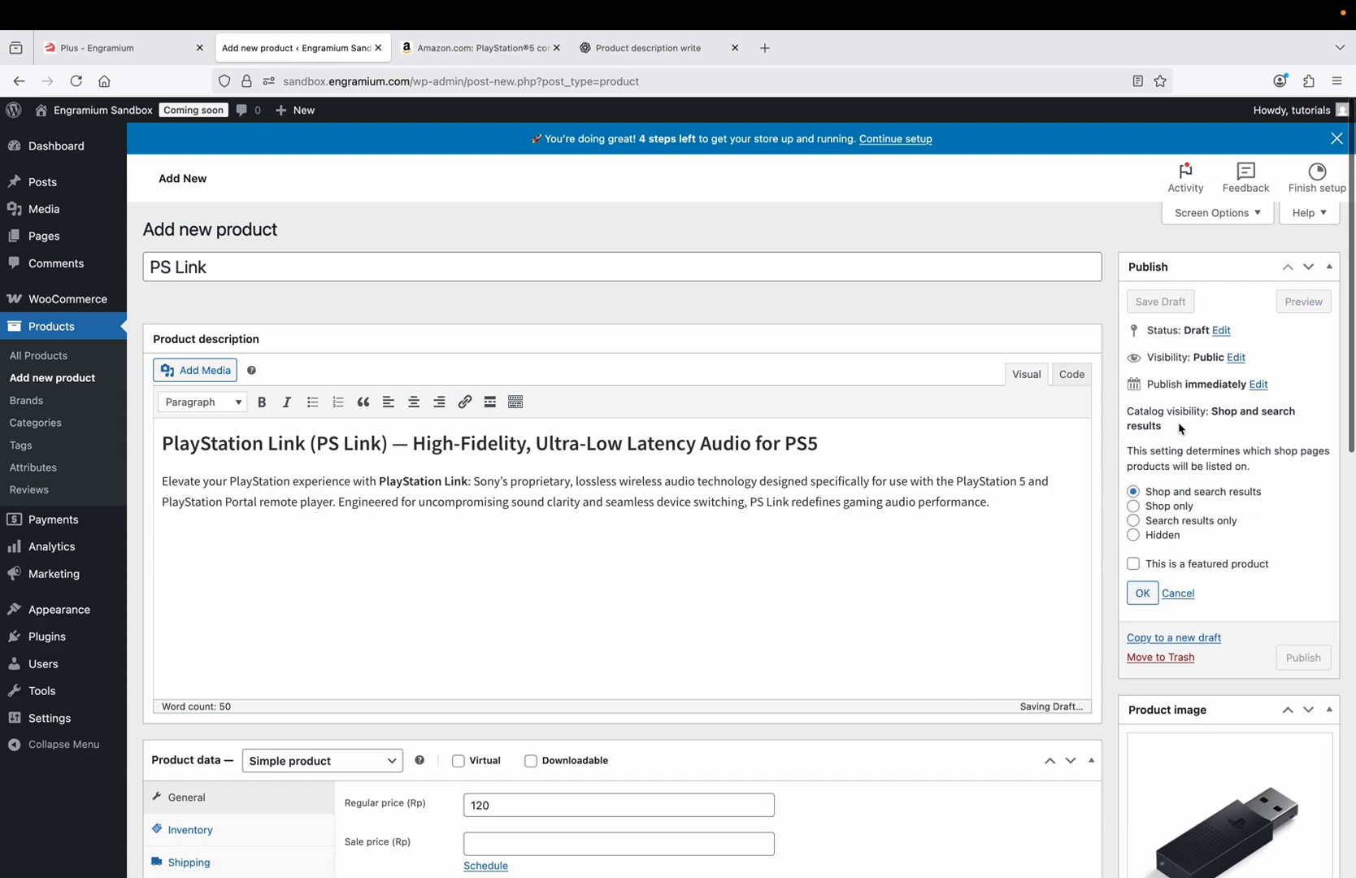
left_click(1133, 535)
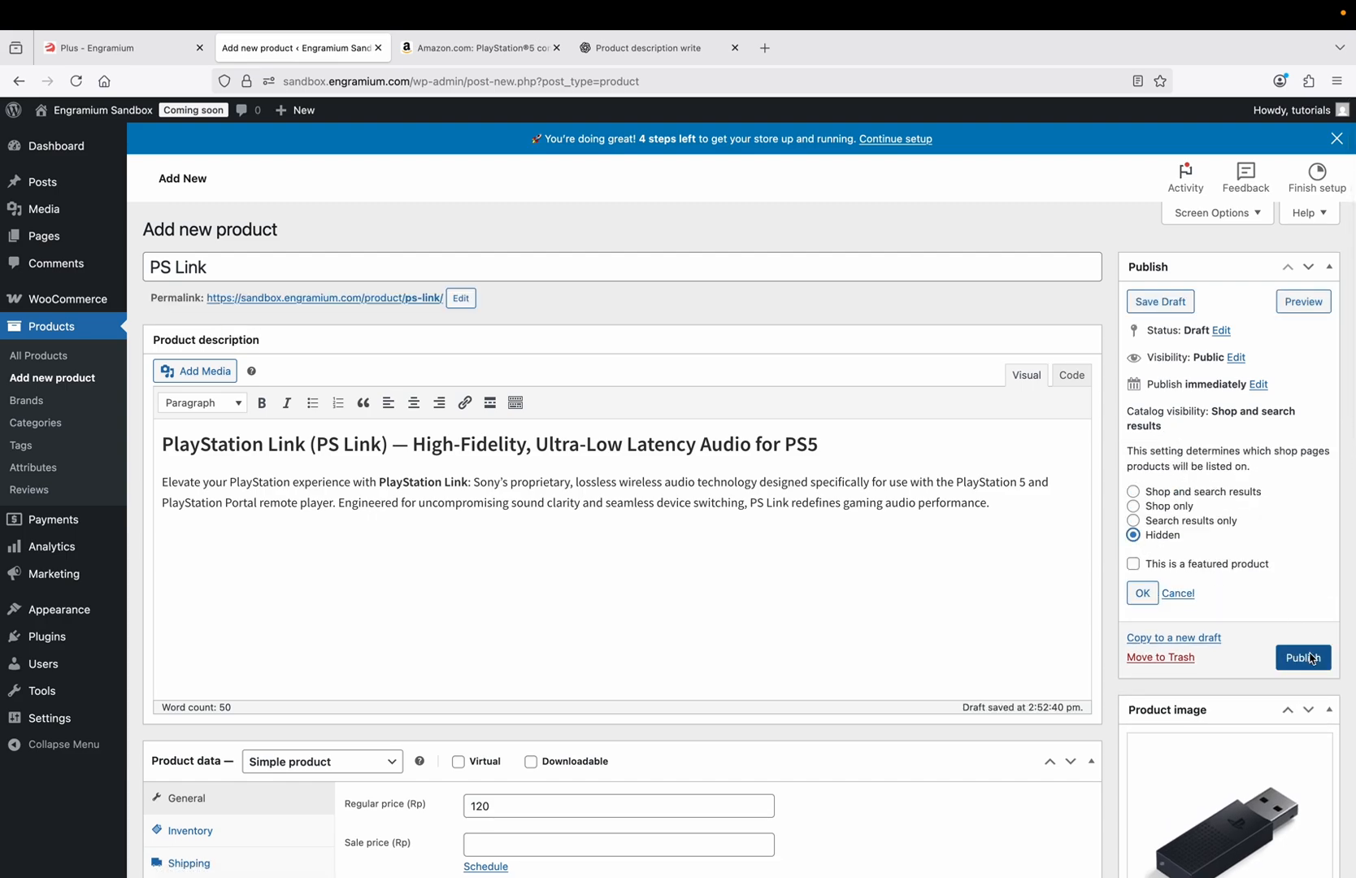
left_click(1309, 658)
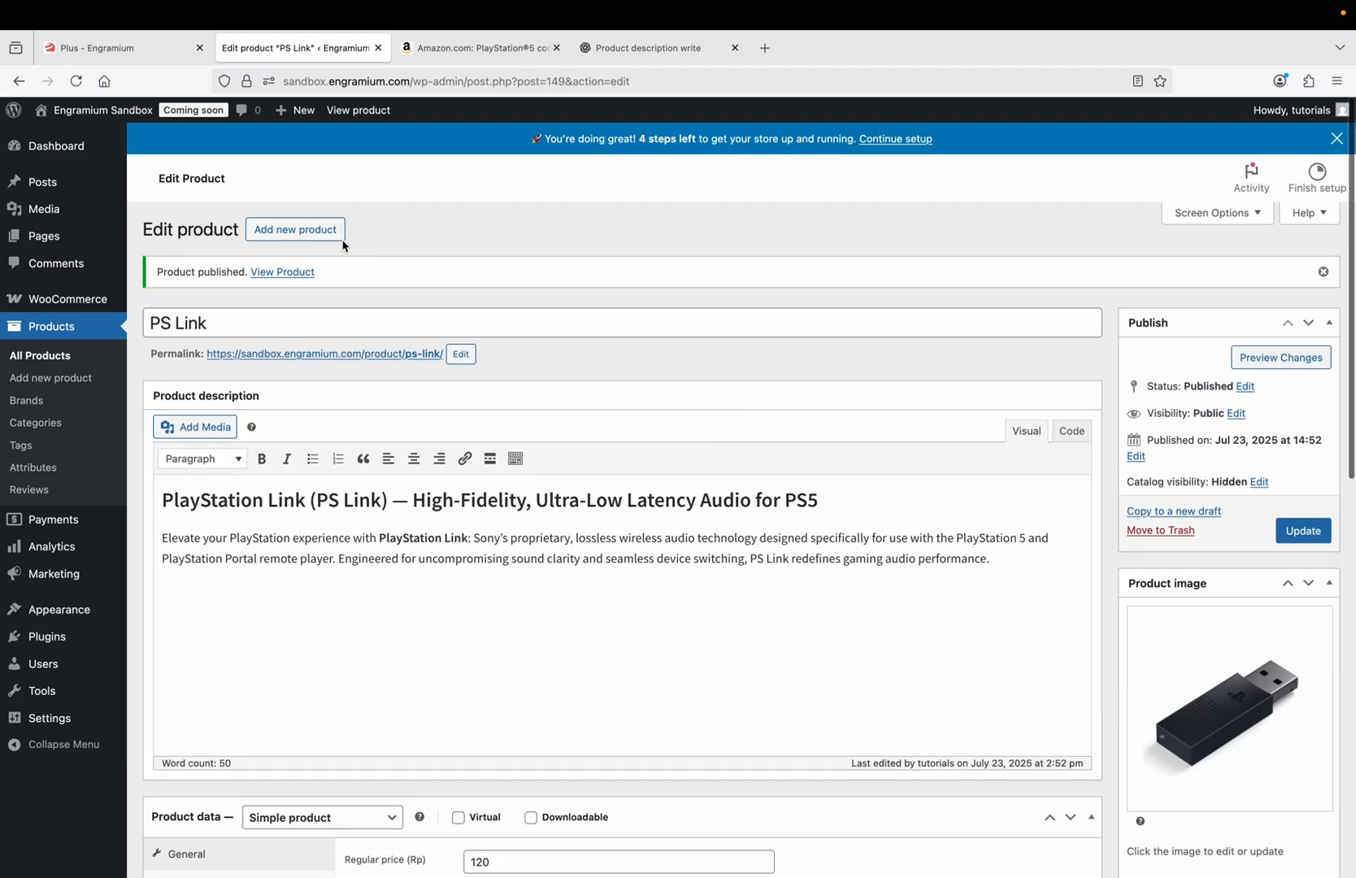
Start another new product and name it DuelSence Charging Station.
left_click(335, 234)
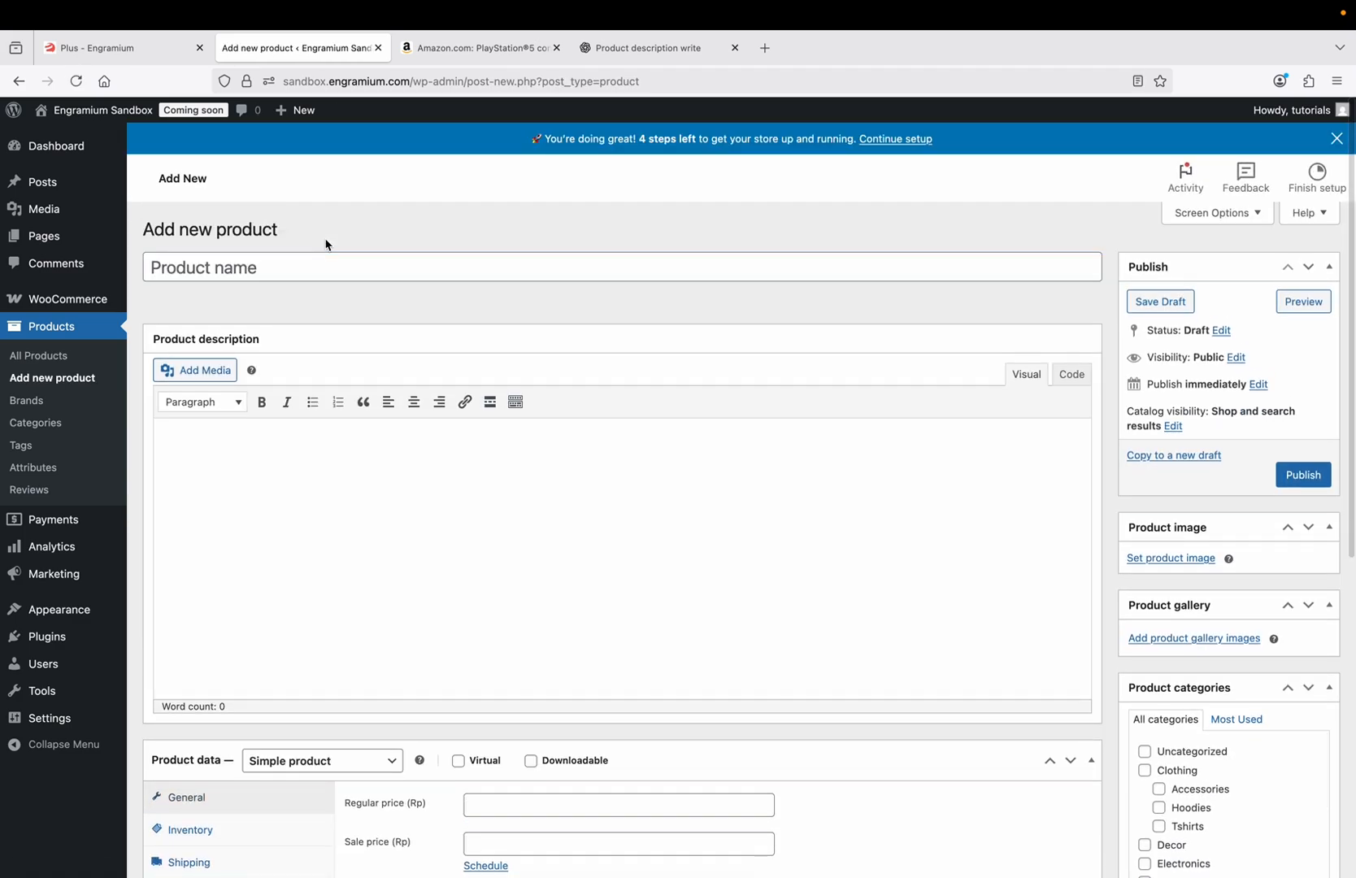
left_click(310, 272)
type("D")
key("BackSpace")
type("DuelSe")
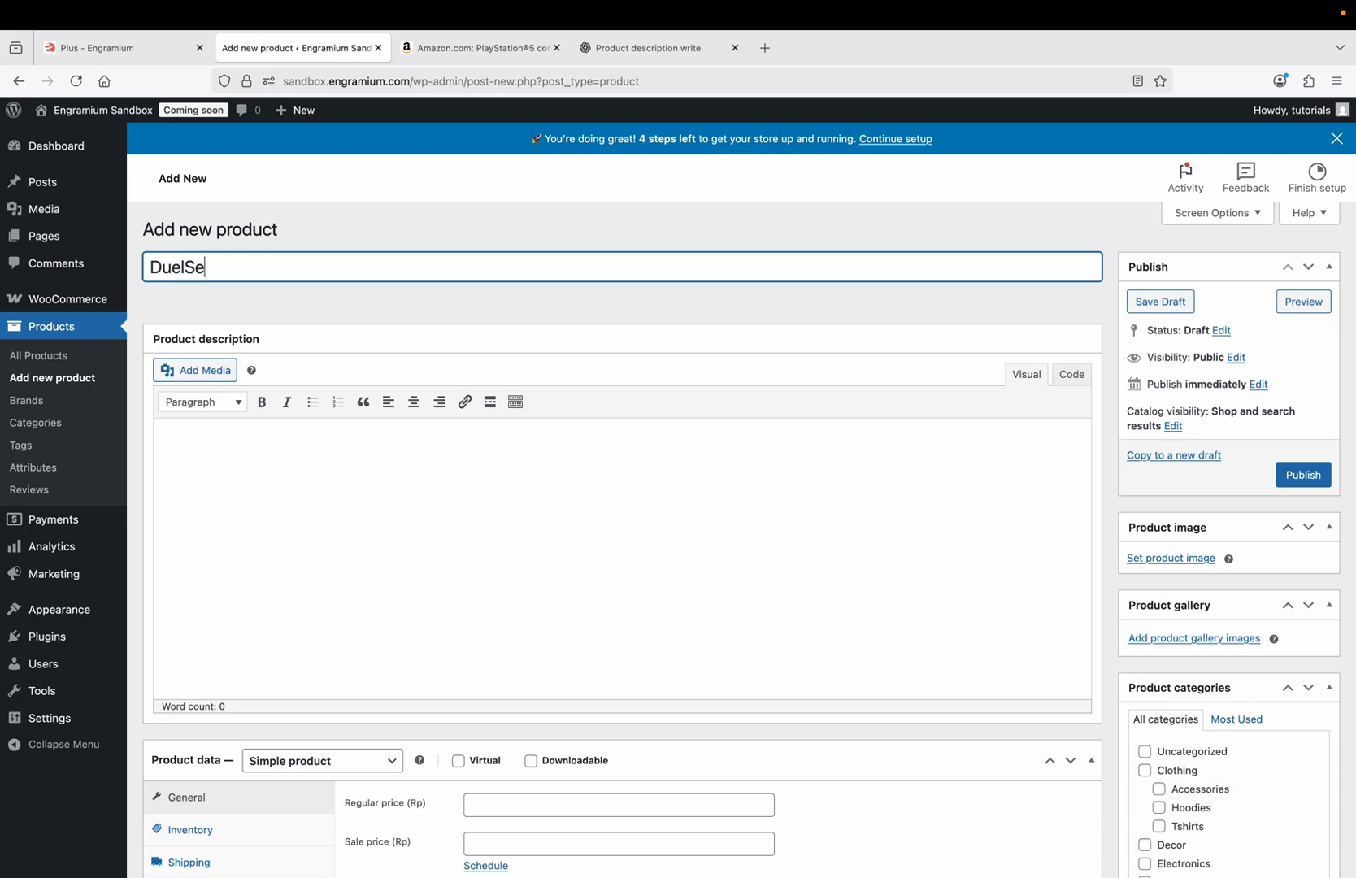
type("nce Charging ")
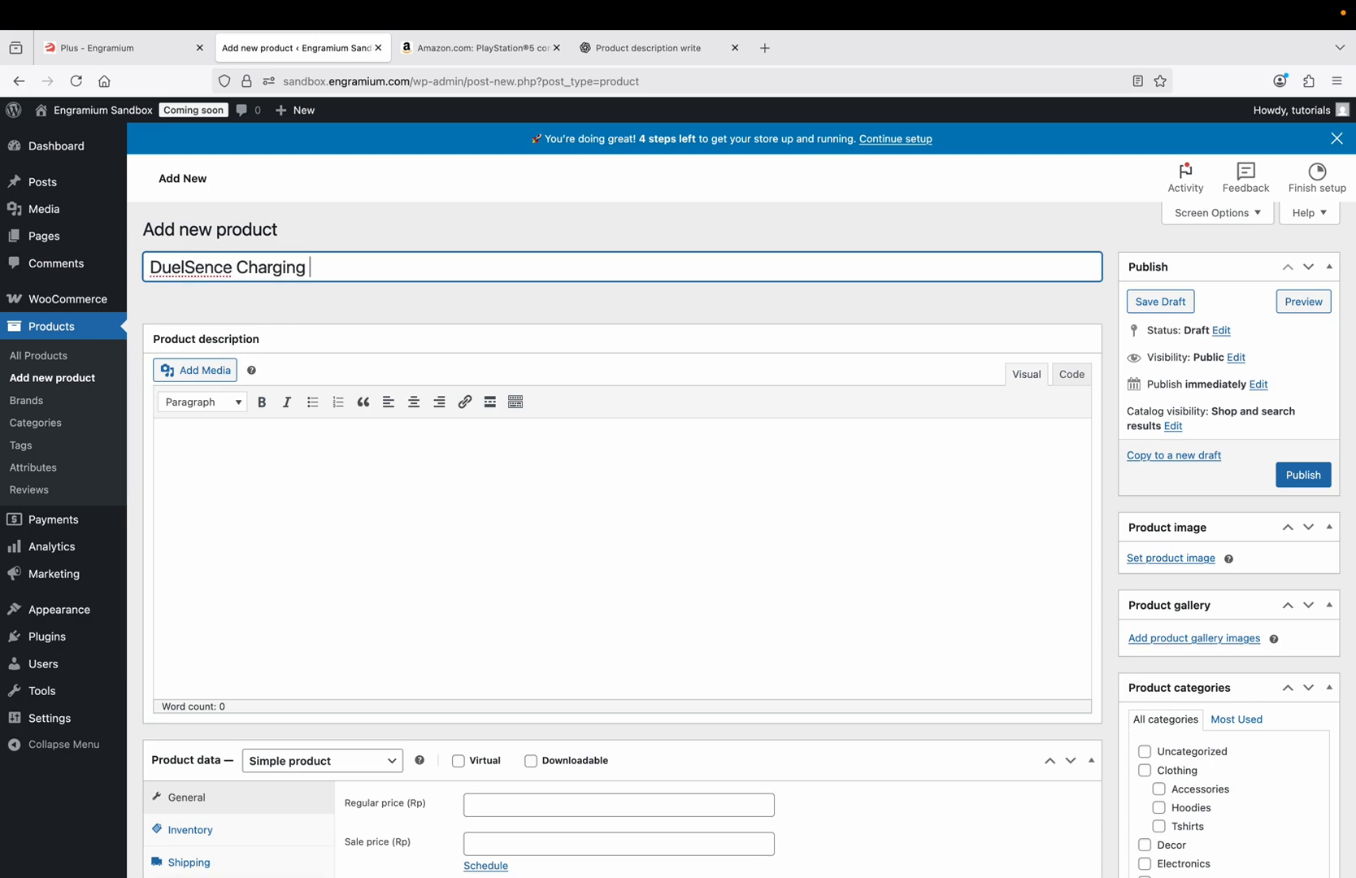
type("Station")
Switch to the ChatGPT answer about PS Link and copy the paragraph under its Summary heading.
scroll(396, 179, "down", 2)
left_click(623, 49)
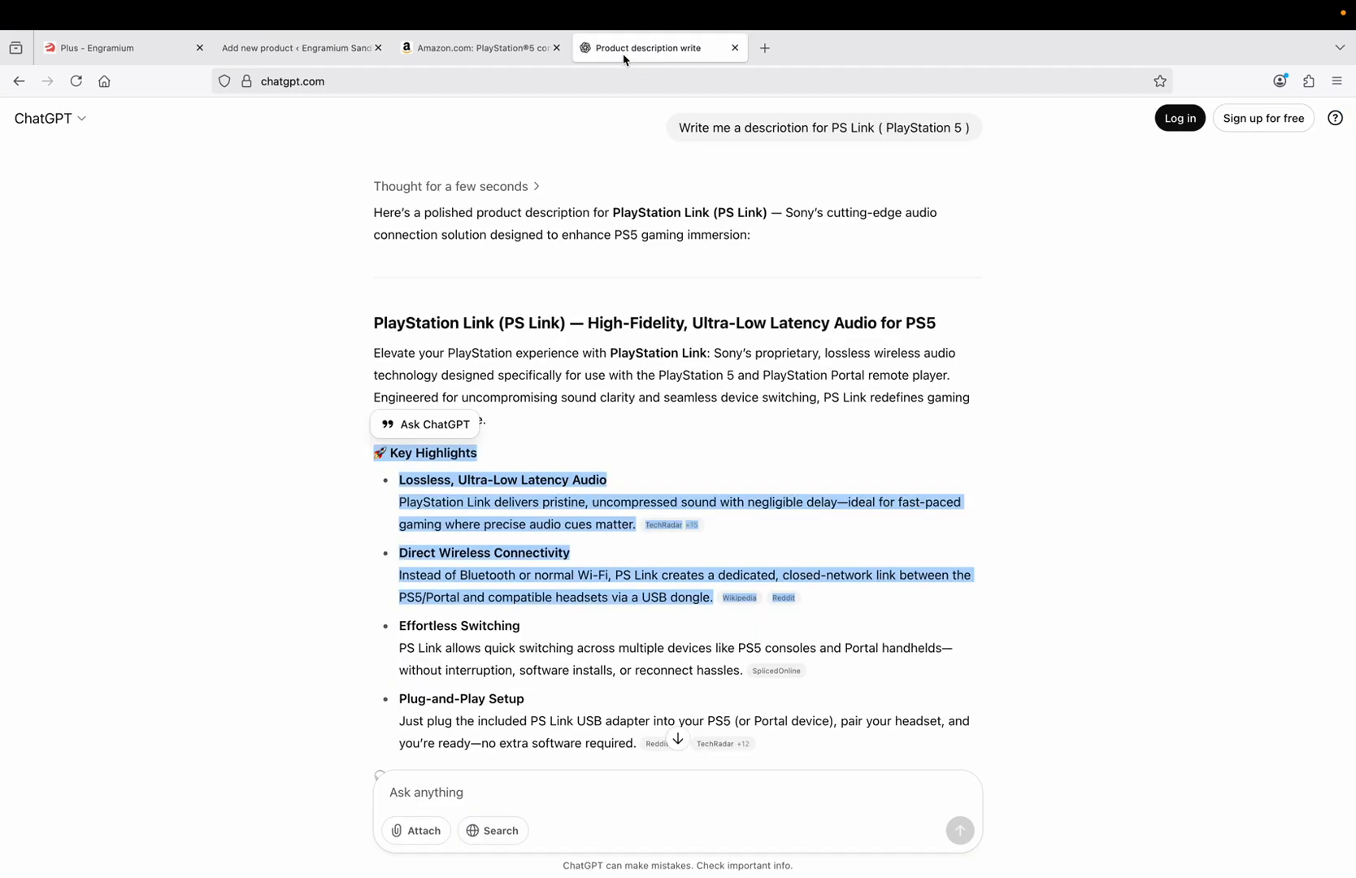
scroll(520, 398, "down", 5)
double_click(444, 501)
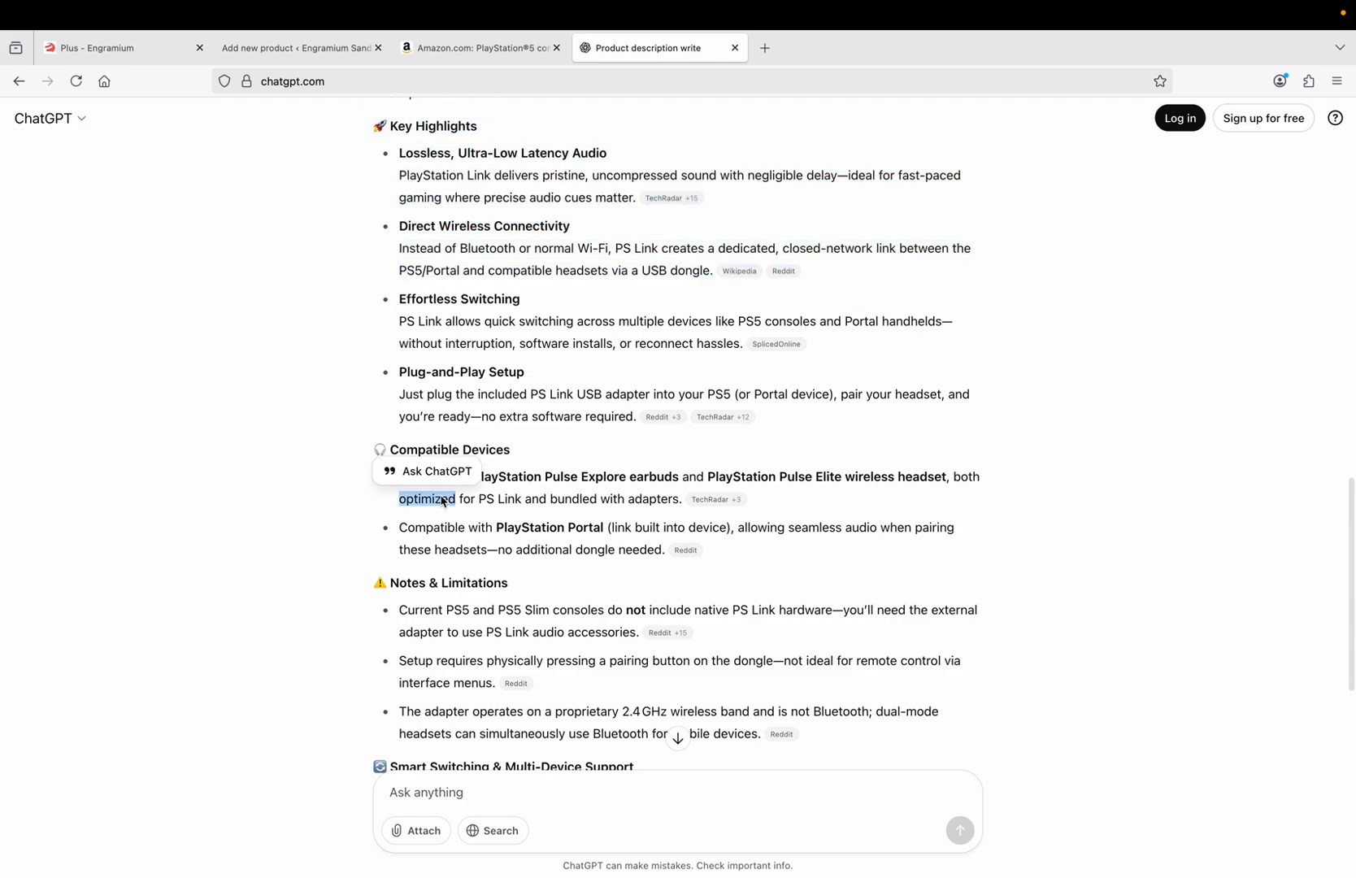
scroll(445, 499, "down", 6)
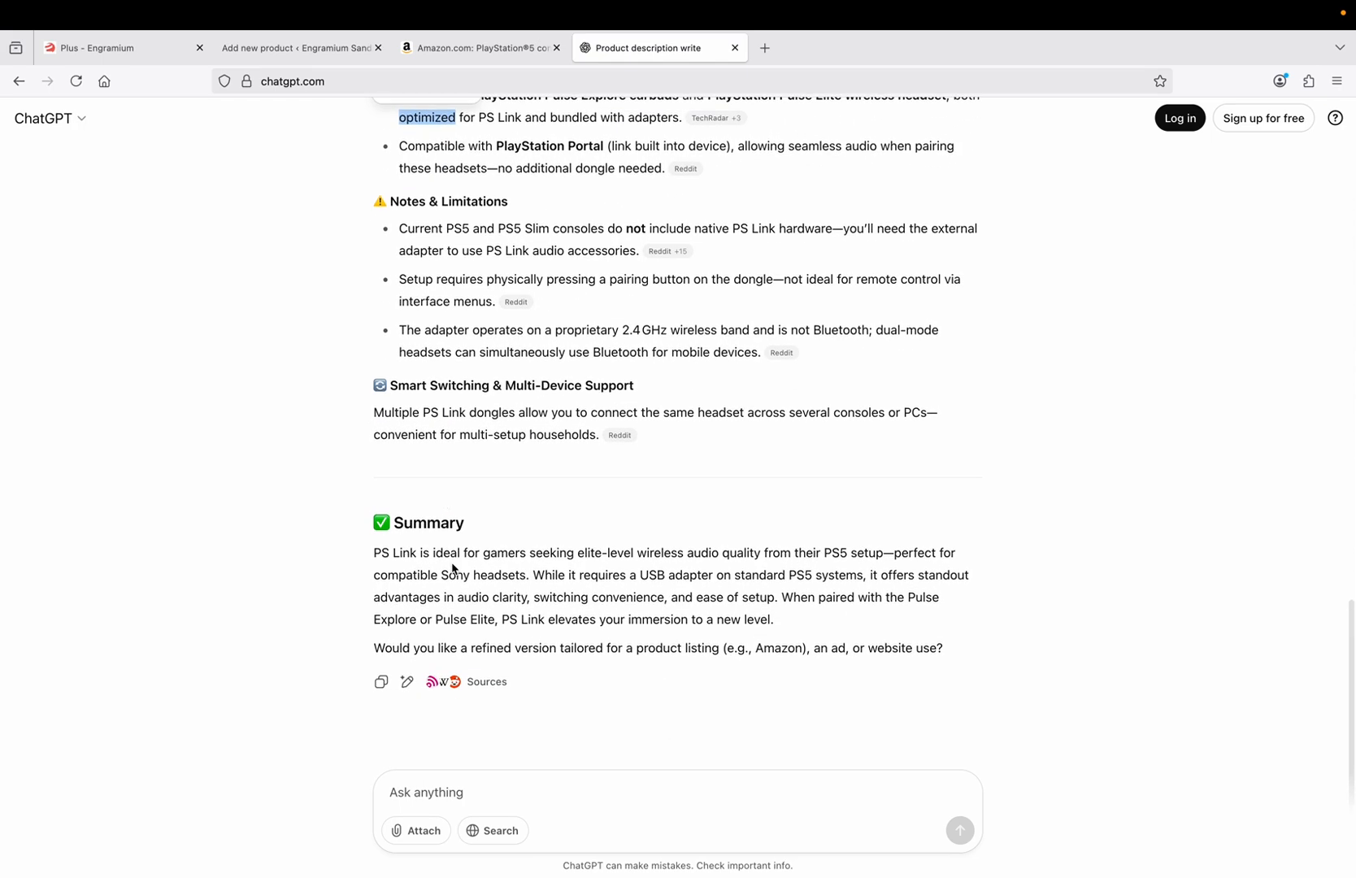
triple_click(453, 569)
right_click(453, 569)
left_click(474, 568)
Back in WooCommerce, paste the copied summary into the charging station's product description and set its regular price to 600.
left_click(317, 47)
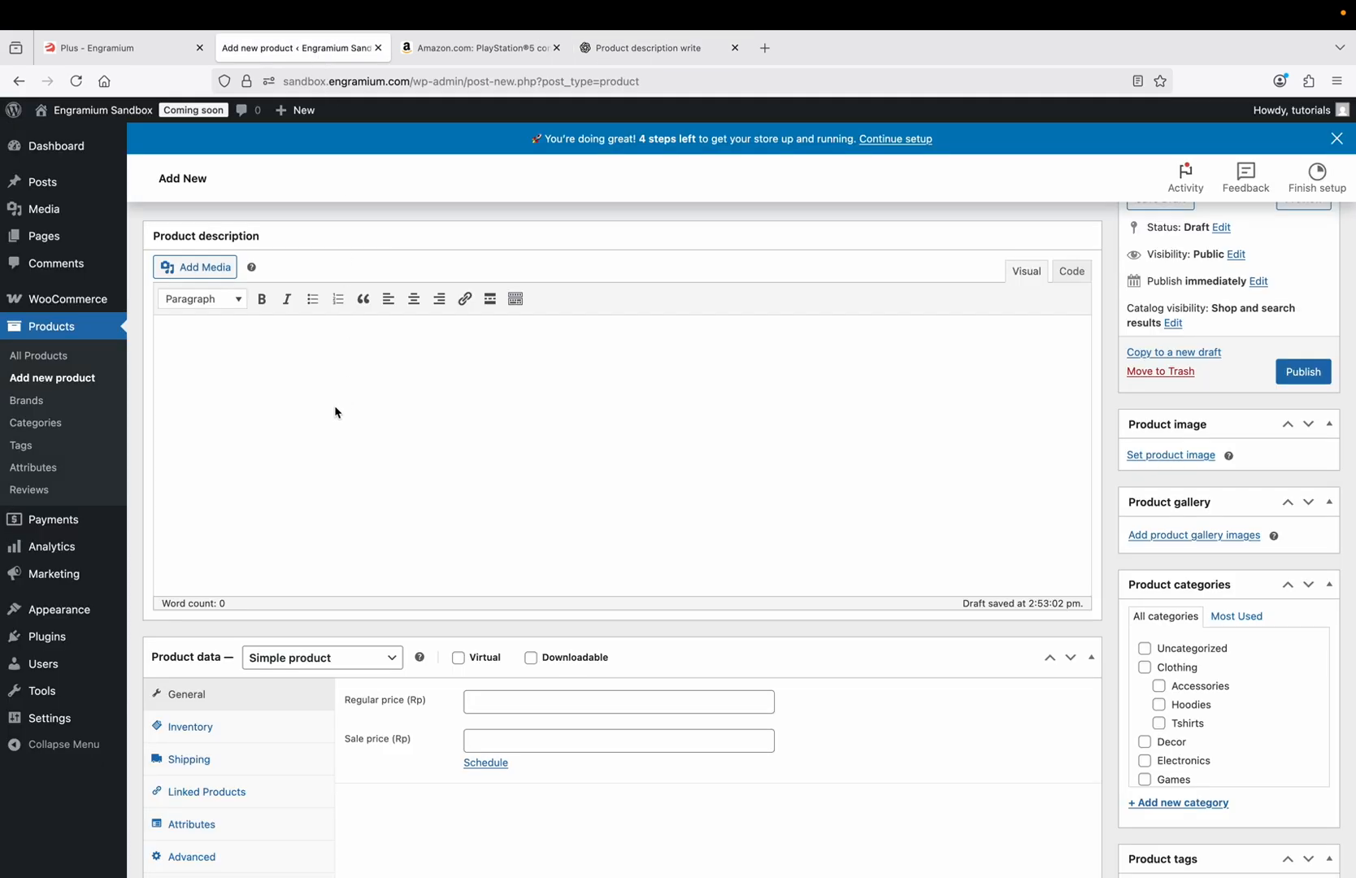
right_click(262, 349)
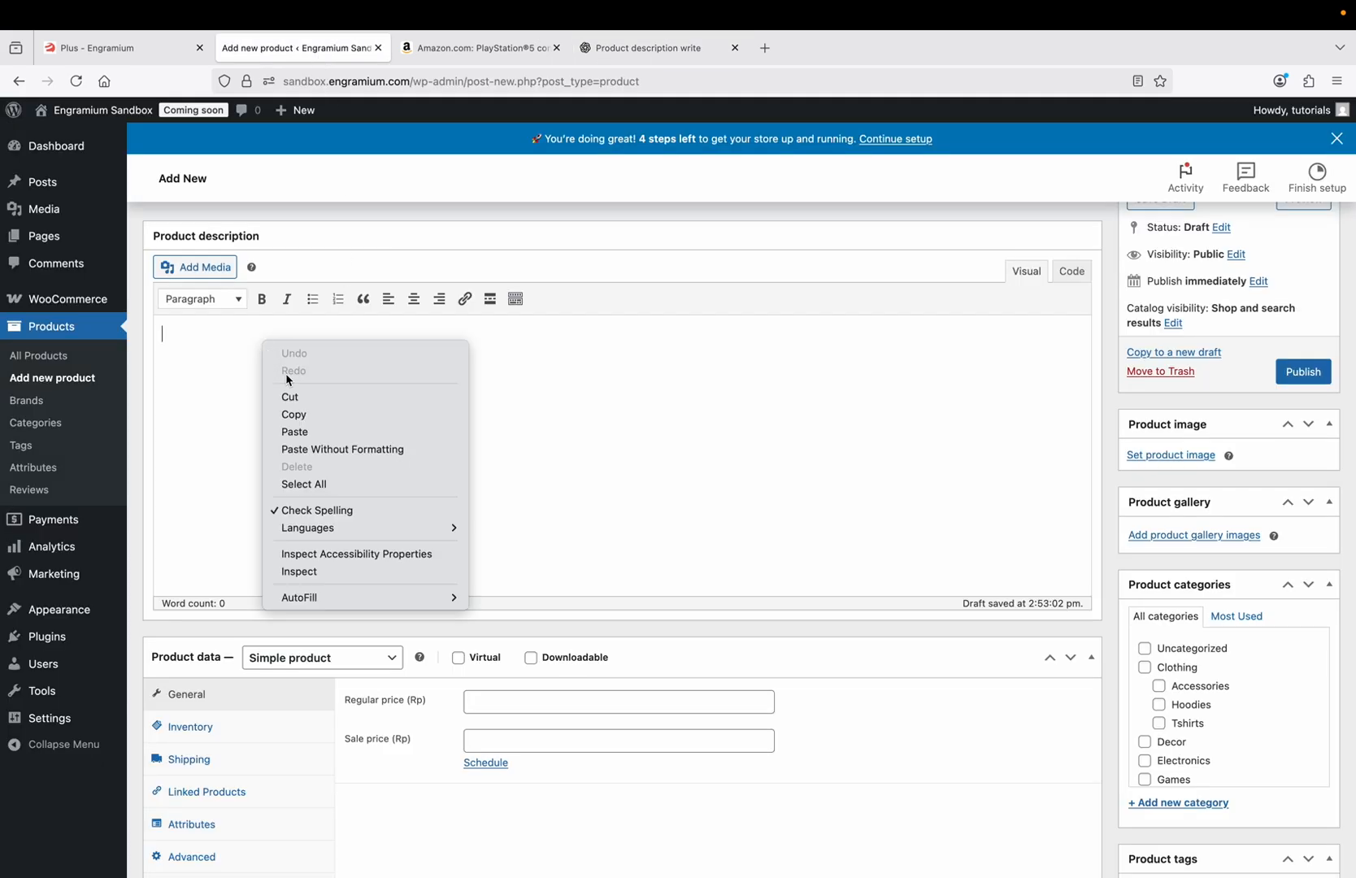
left_click(308, 431)
scroll(307, 431, "down", 4)
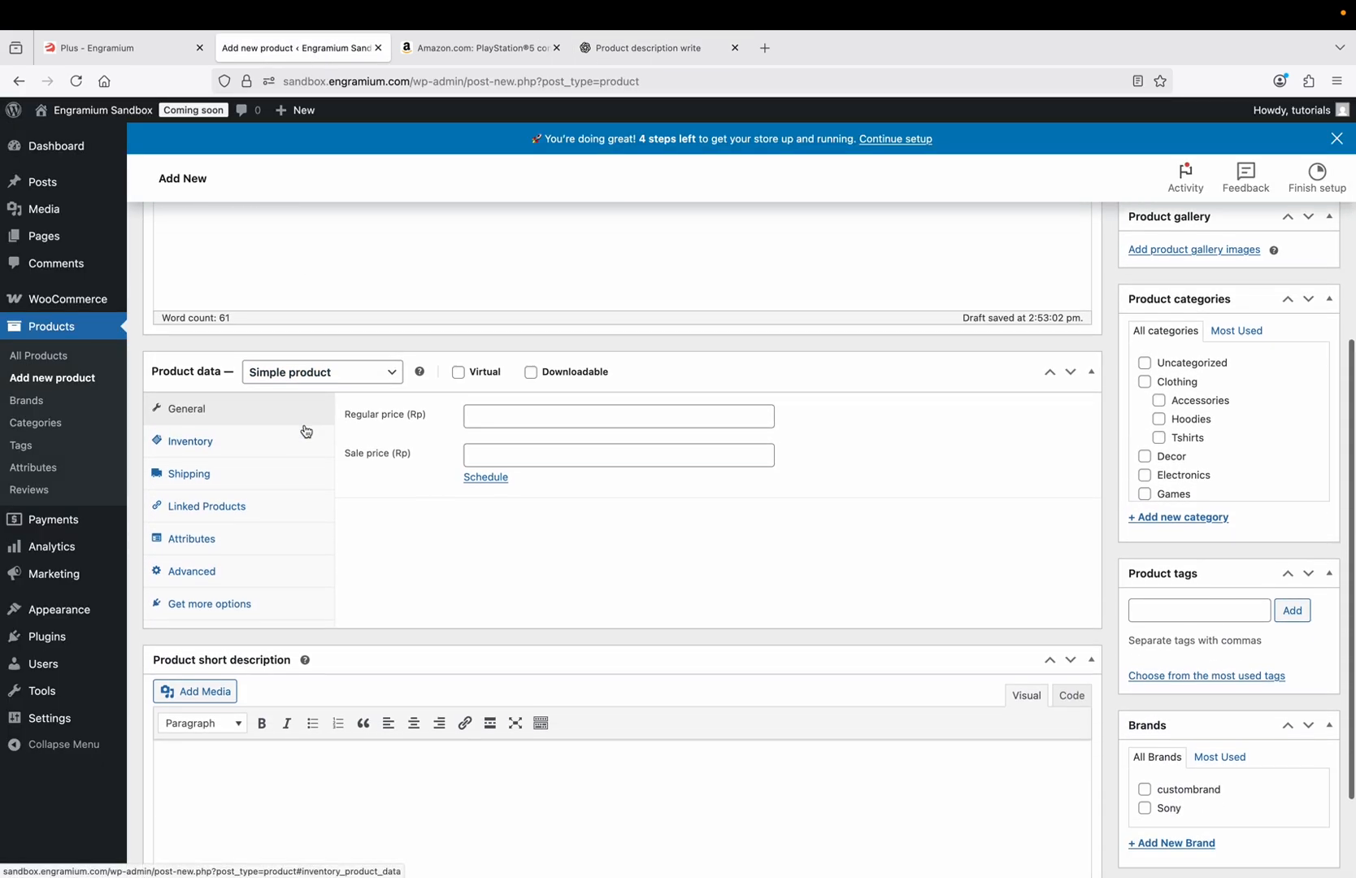
left_click(514, 412)
type("600")
In ChatGPT, copy the "Notes & Limitations" heading together with its first bullet point.
scroll(545, 325, "down", 2)
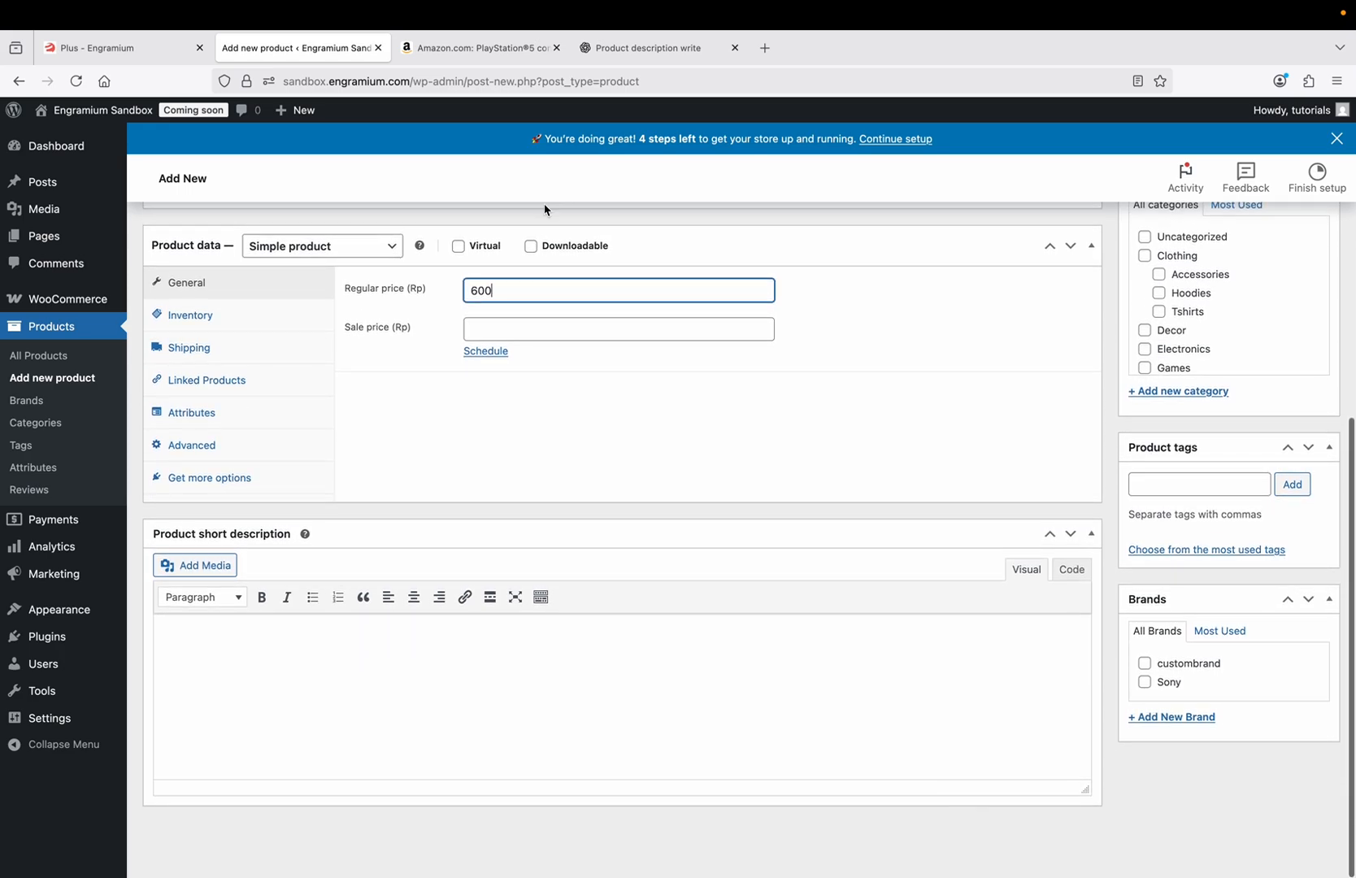
left_click(635, 62)
mouse_move(783, 358)
left_click_drag(373, 205, 638, 254)
right_click(569, 232)
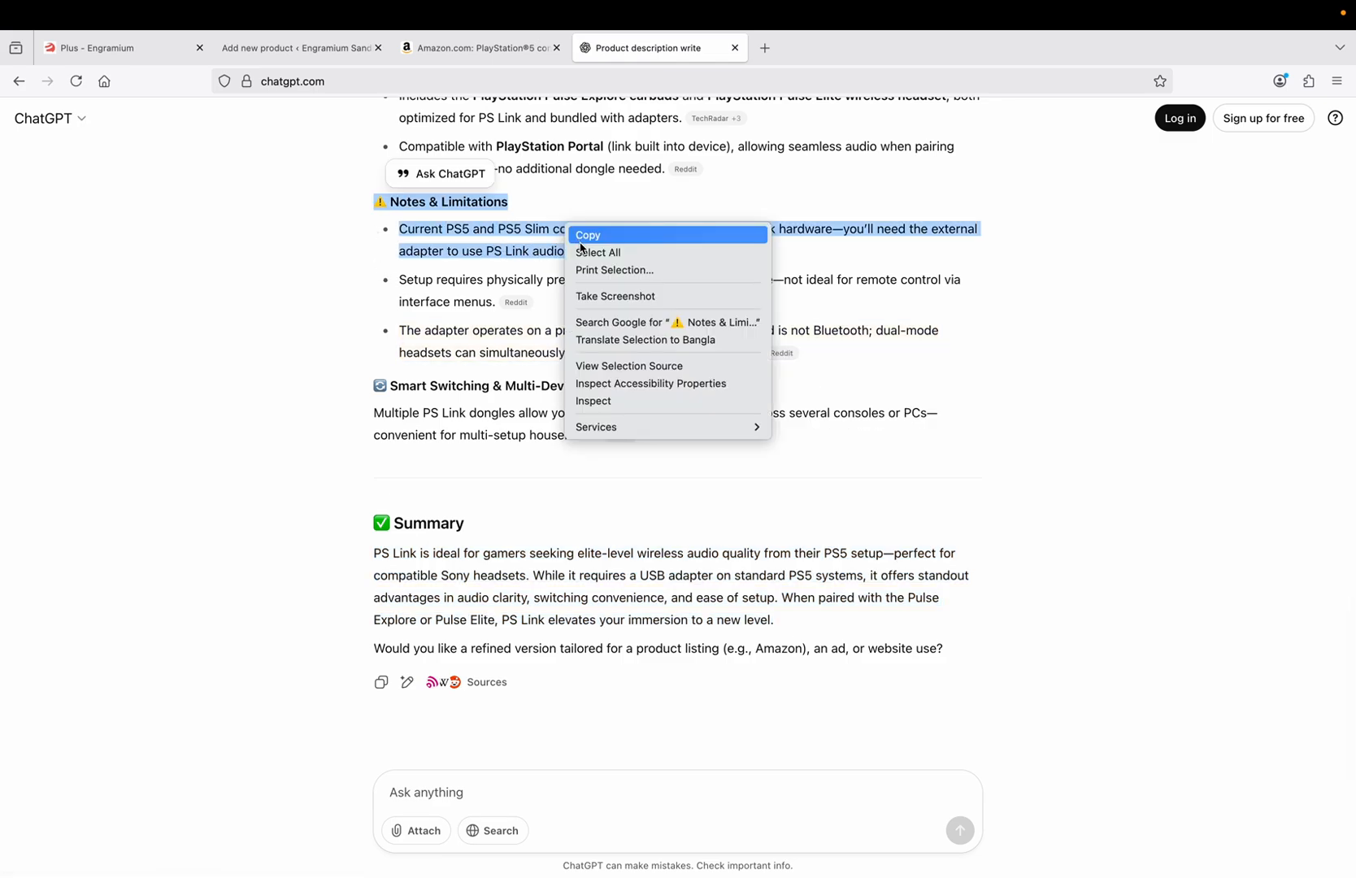
left_click(584, 235)
Return to WooCommerce and paste the copied "Notes & Limitations" text into the charging station's short description.
left_click(341, 50)
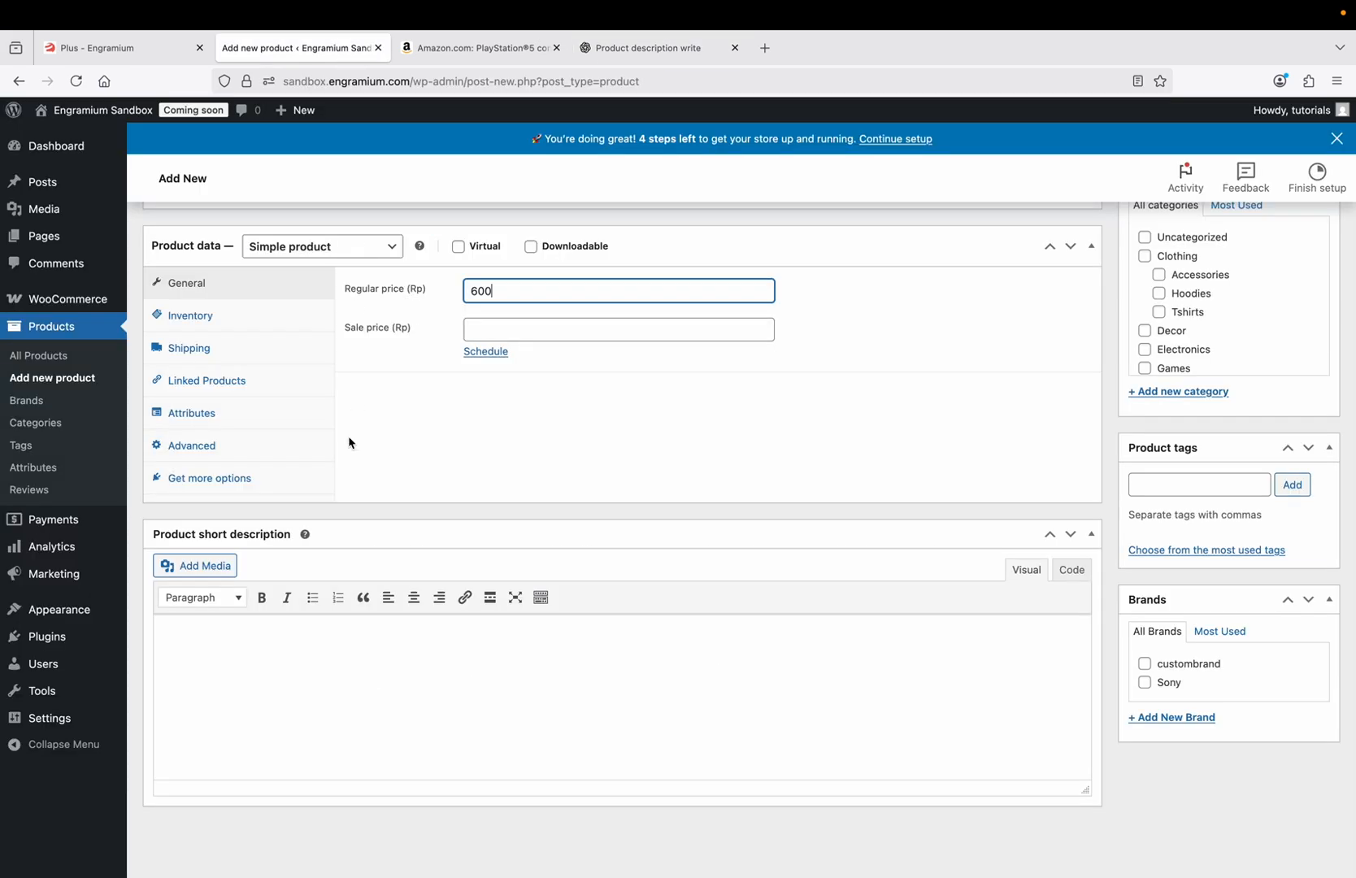
left_click(224, 652)
right_click(224, 652)
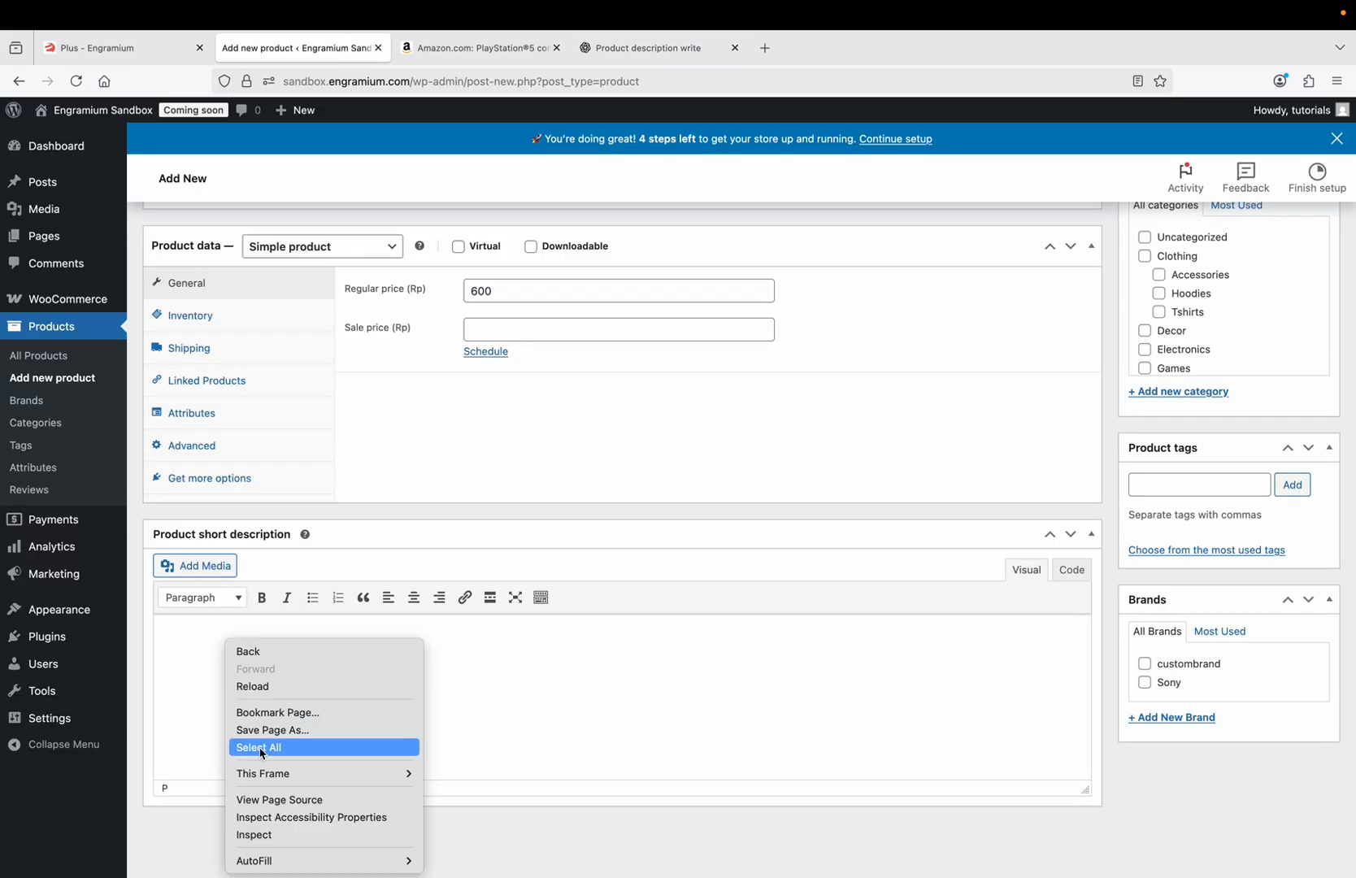
left_click(192, 638)
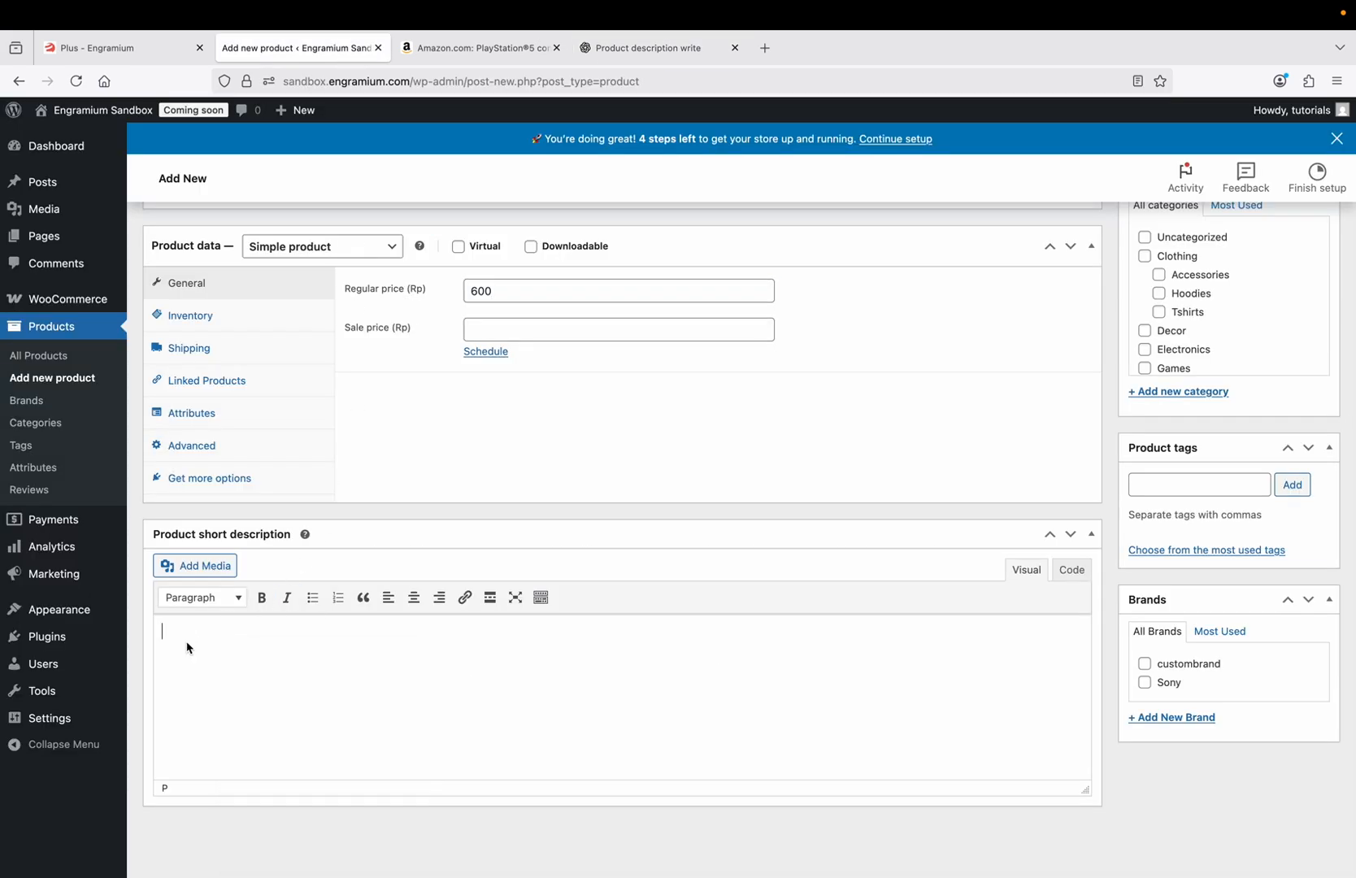
right_click(173, 638)
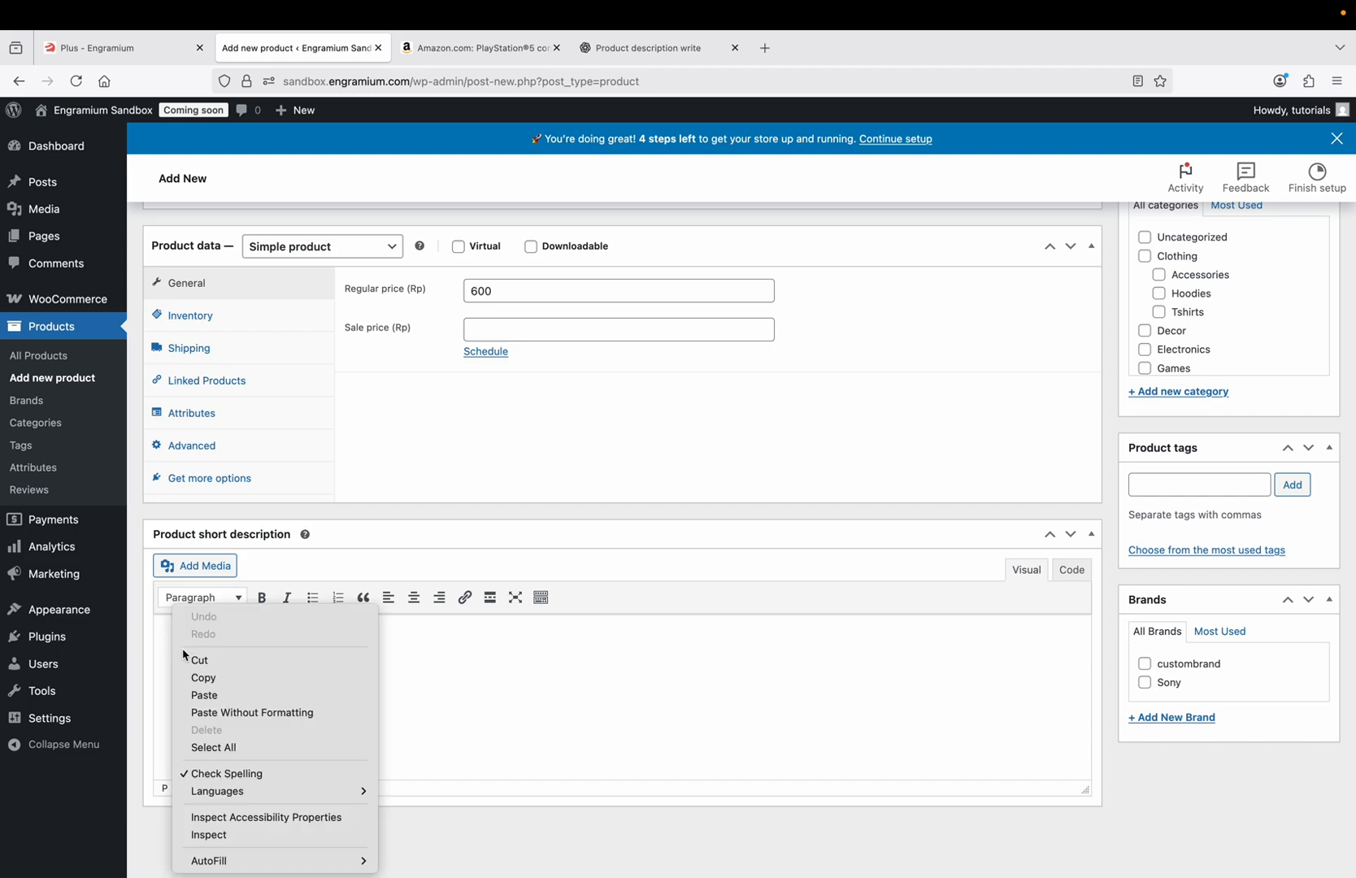
left_click(213, 693)
Upload the controller charging station picture Screenshot-2025-07-22-at-8.35.22-PM.png and set it as the product image.
scroll(1077, 383, "up", 5)
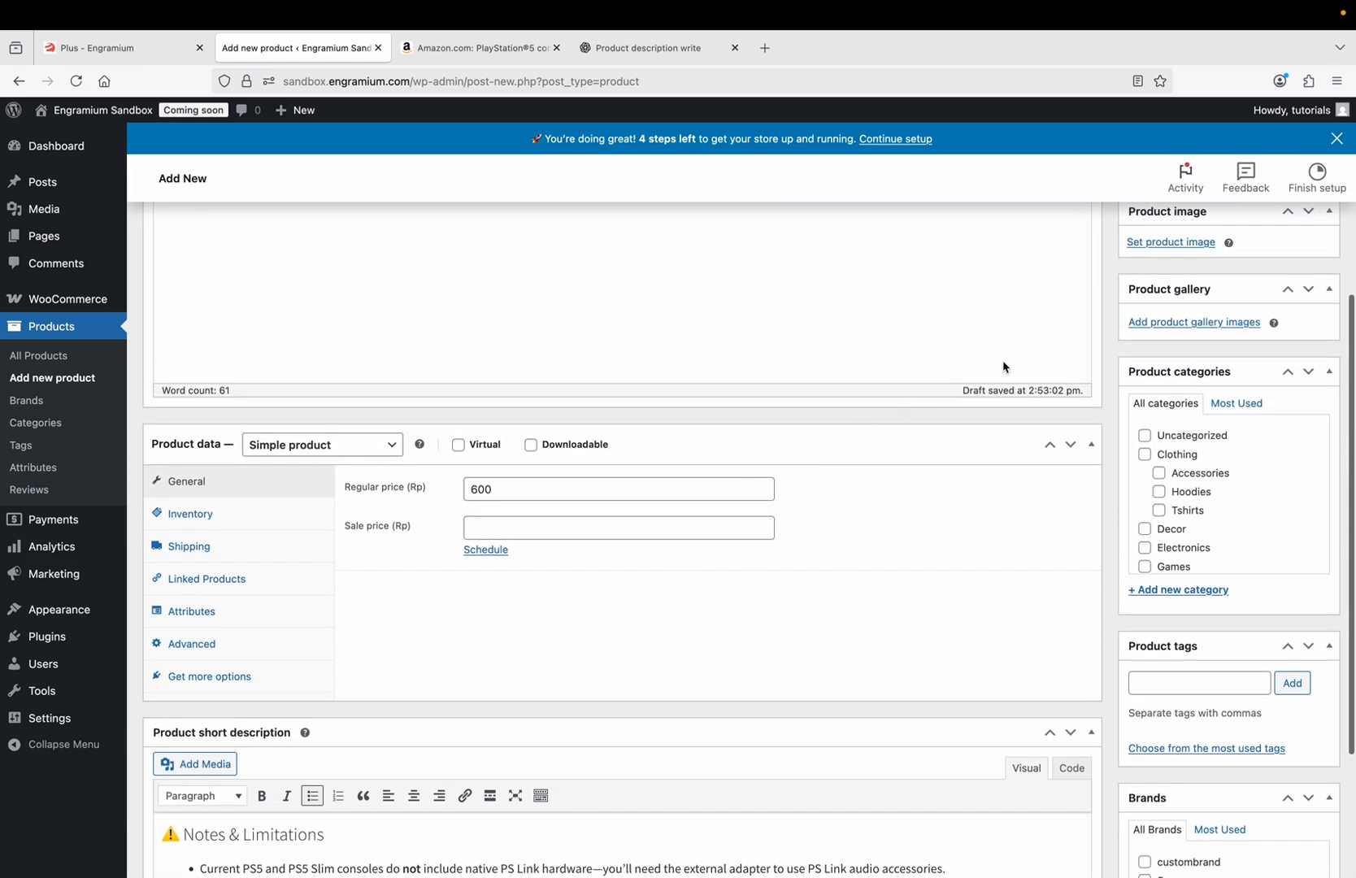
left_click(1164, 472)
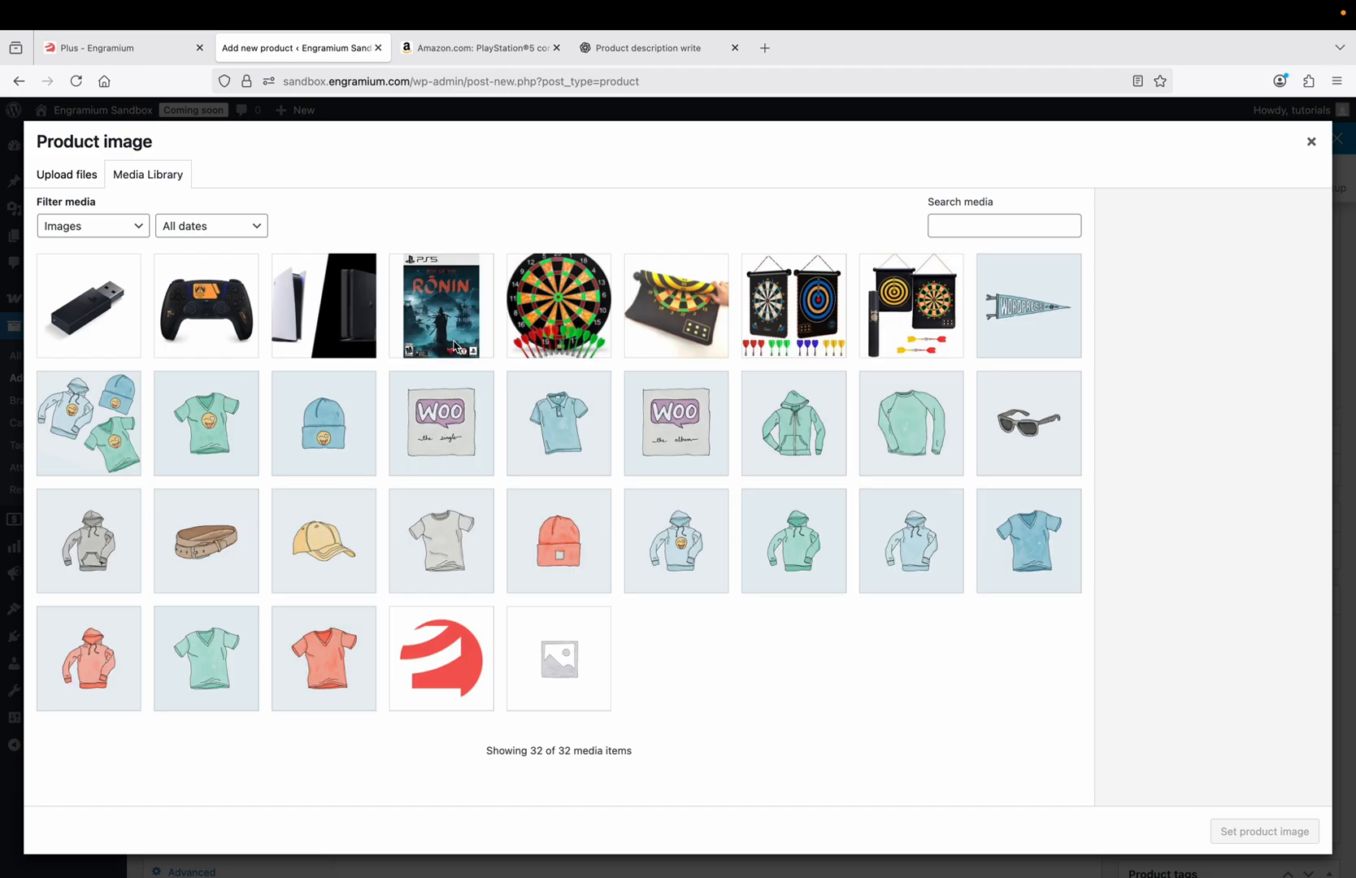
left_click(60, 176)
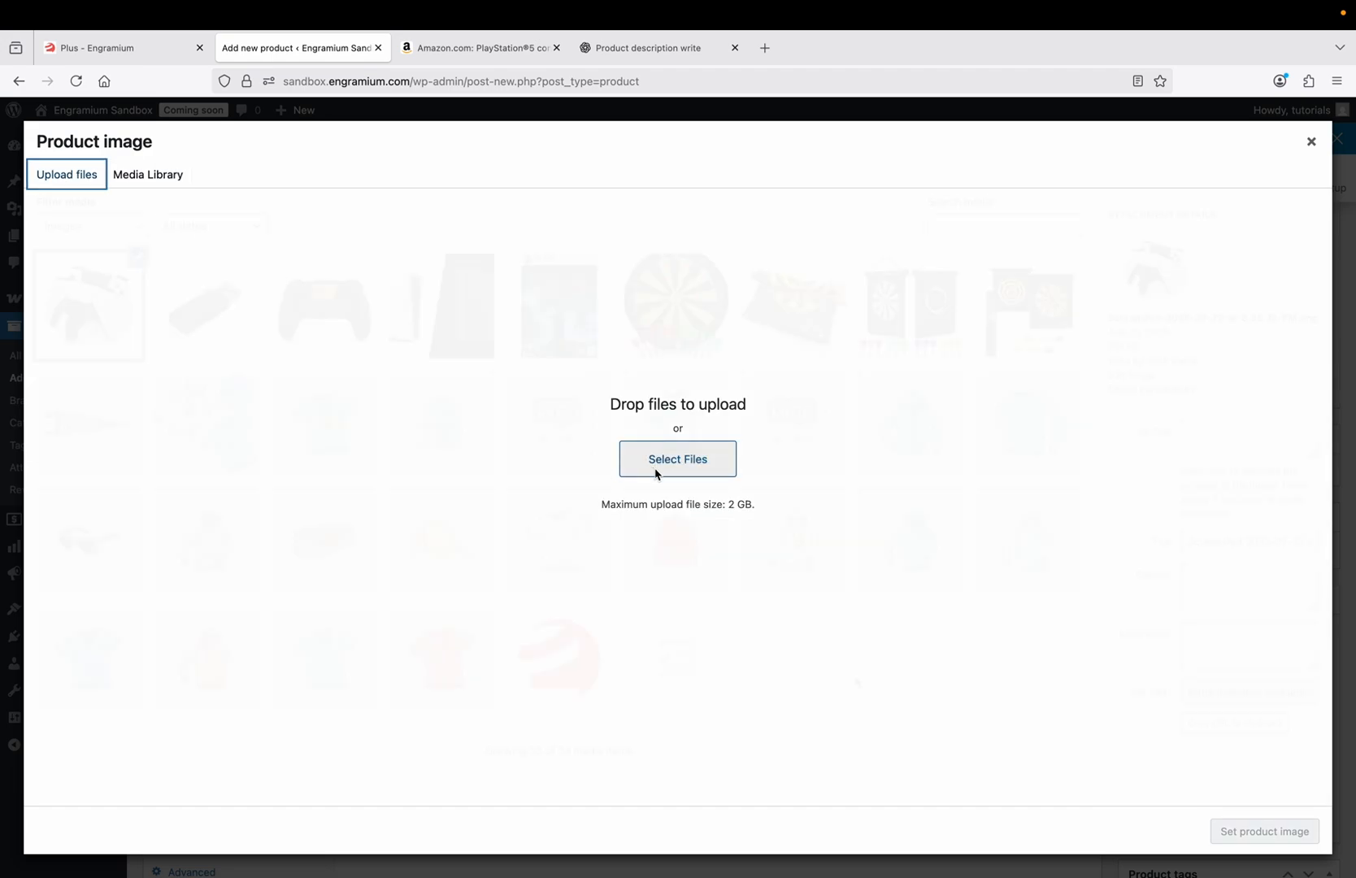
left_click(654, 472)
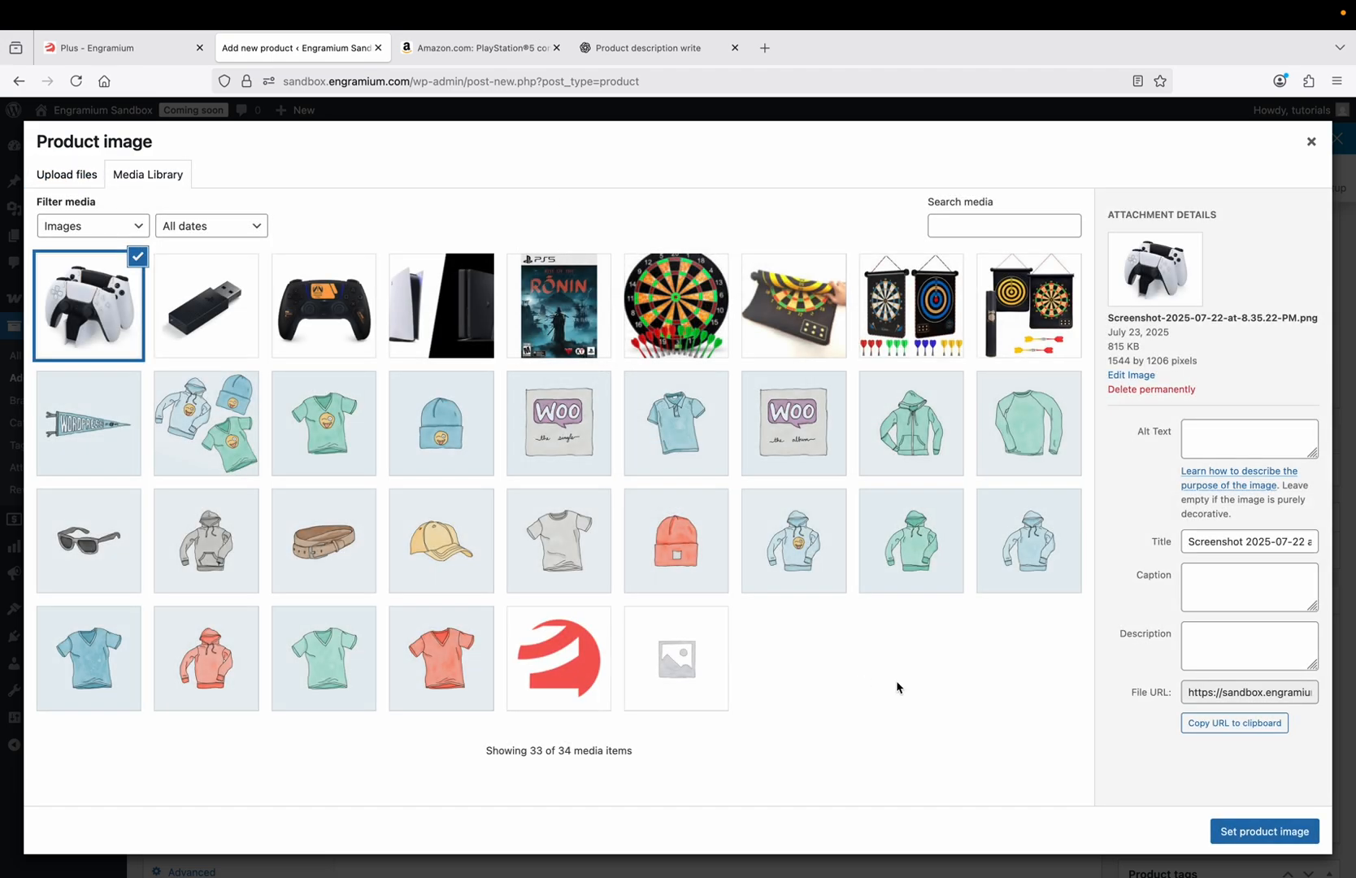
left_click(1249, 831)
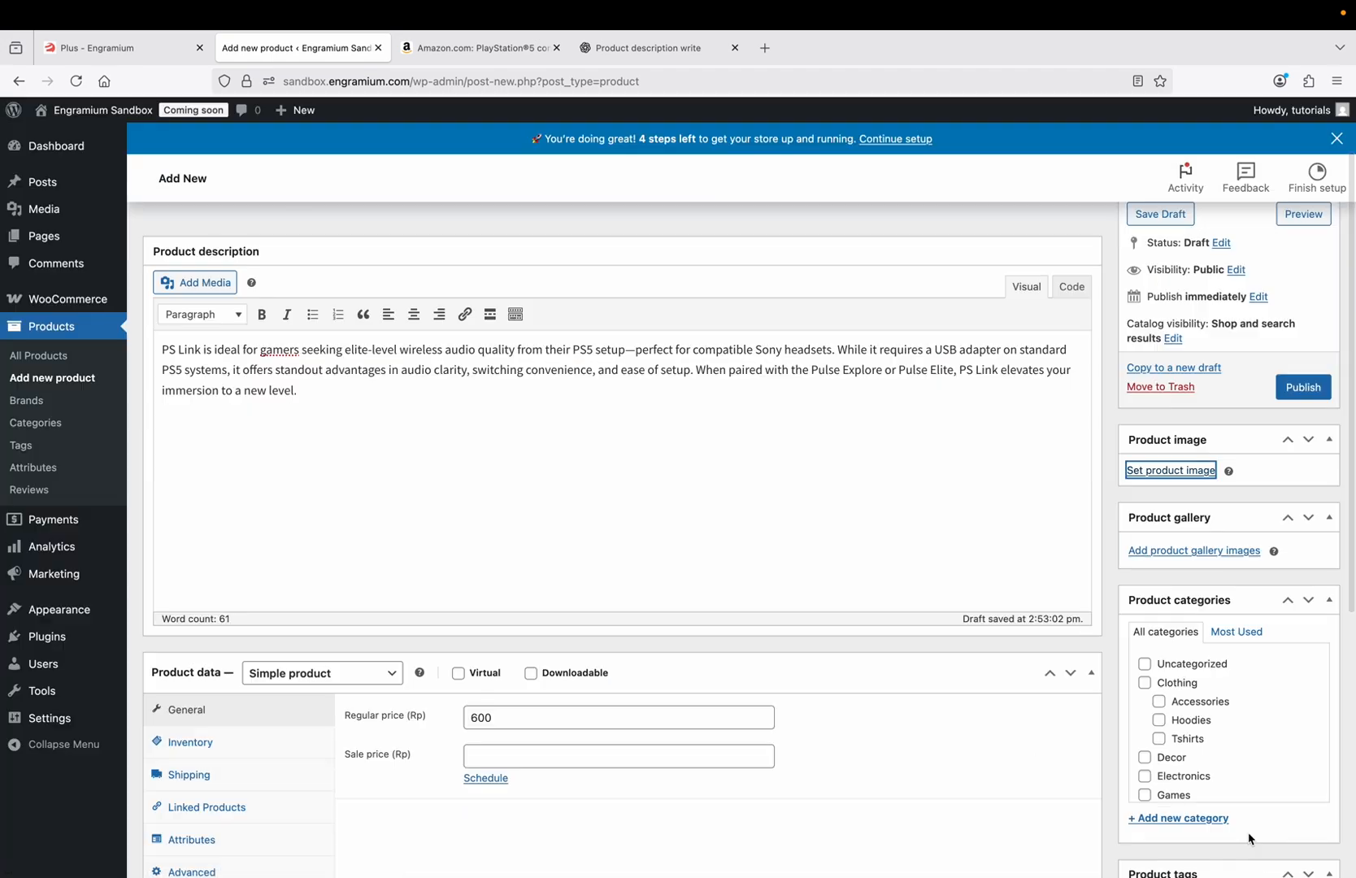
Set the charging station's catalog visibility to Hidden and publish the product.
scroll(1220, 529, "up", 2)
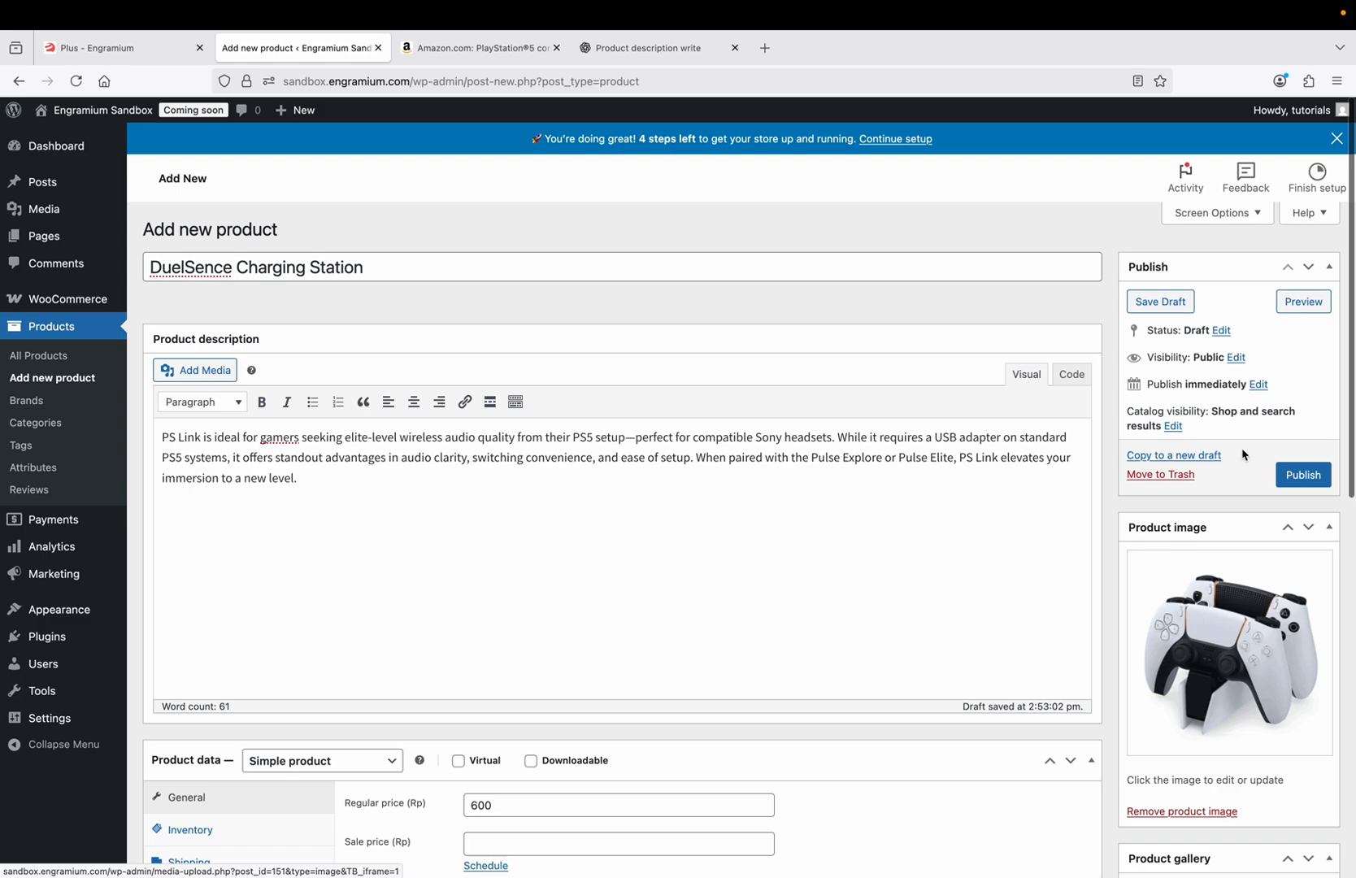
left_click(1175, 426)
left_click(1134, 535)
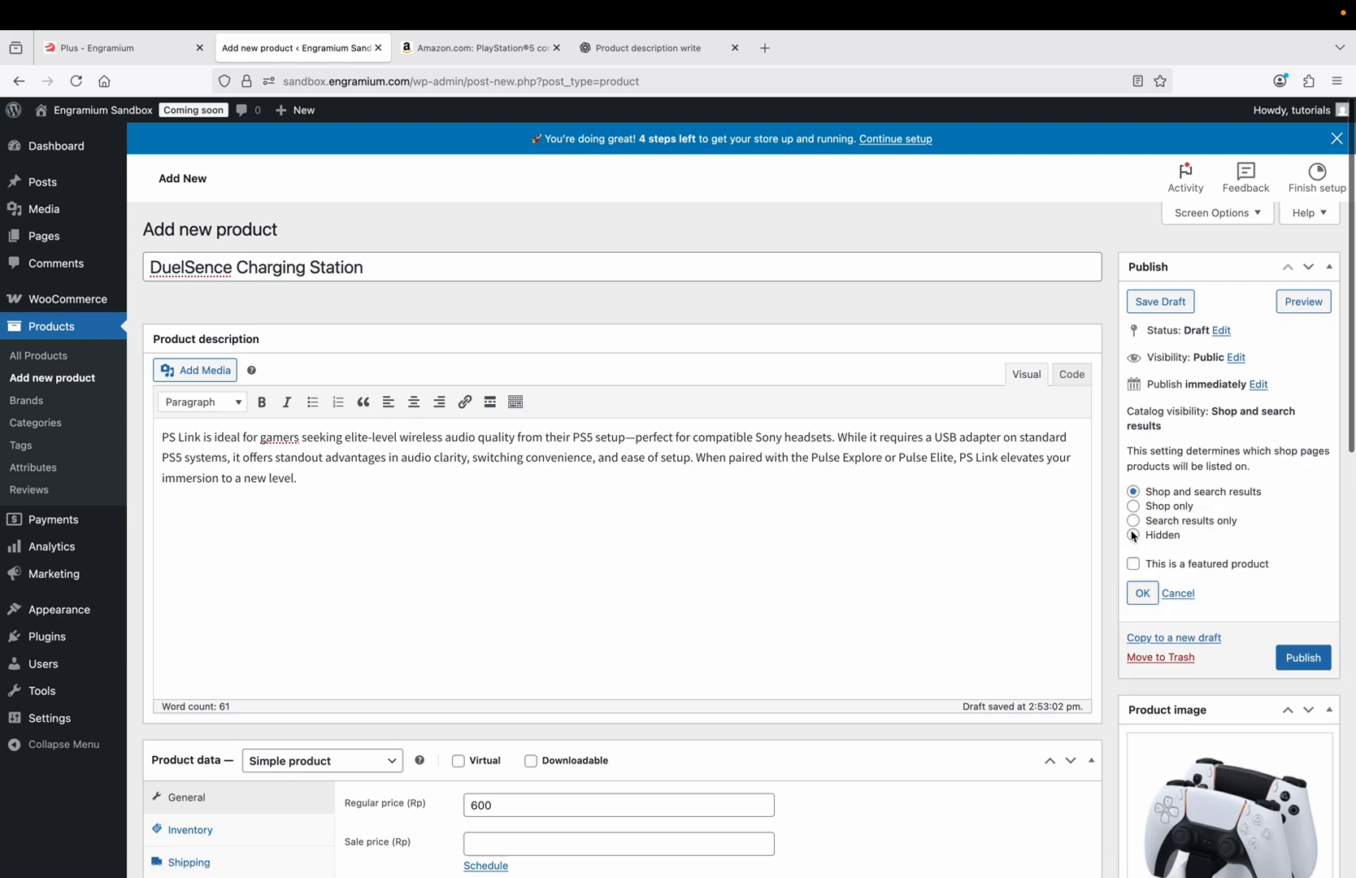
left_click(1304, 658)
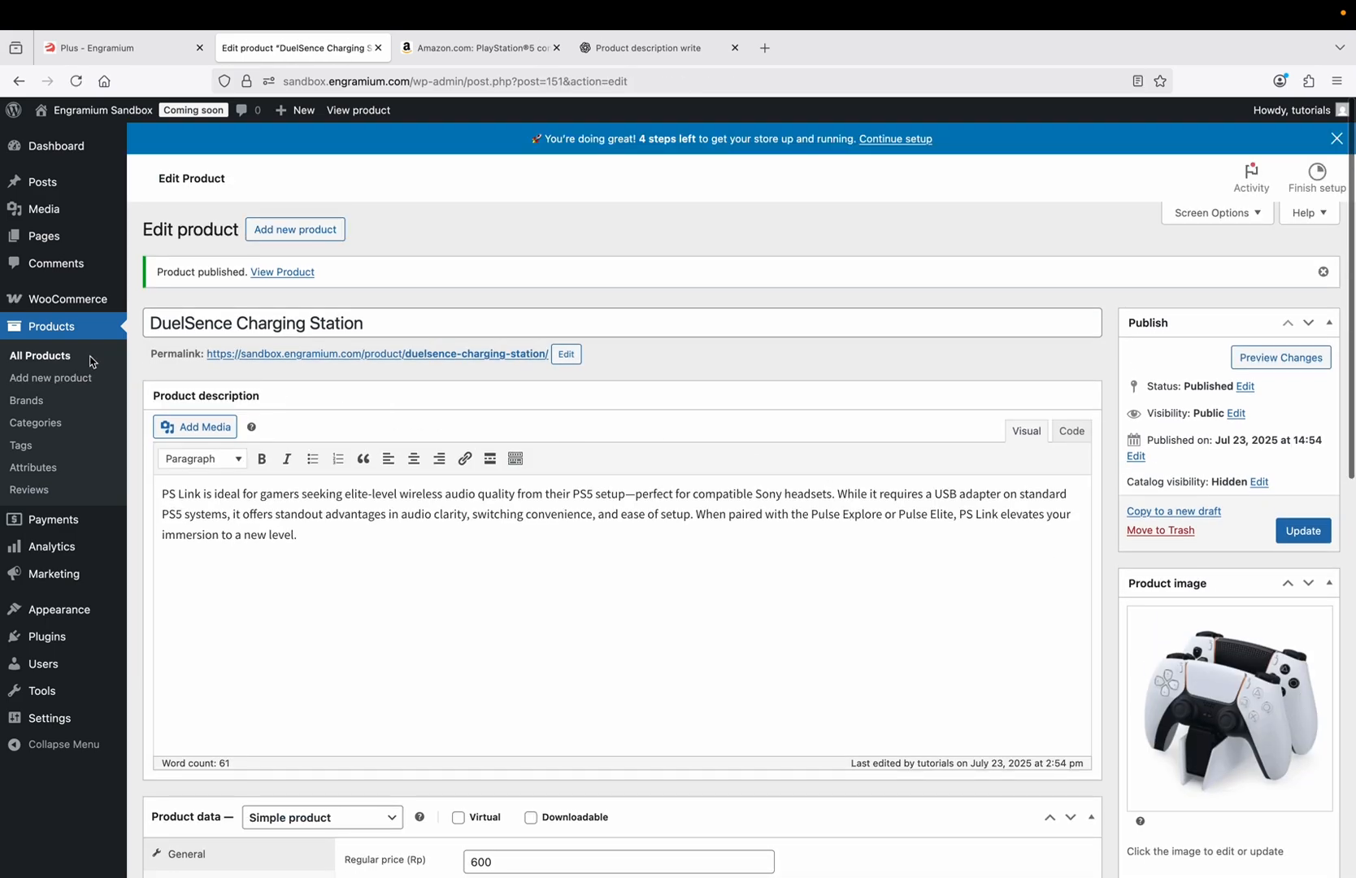
Open the Play Station 5 product for editing from the list of all products.
left_click(51, 357)
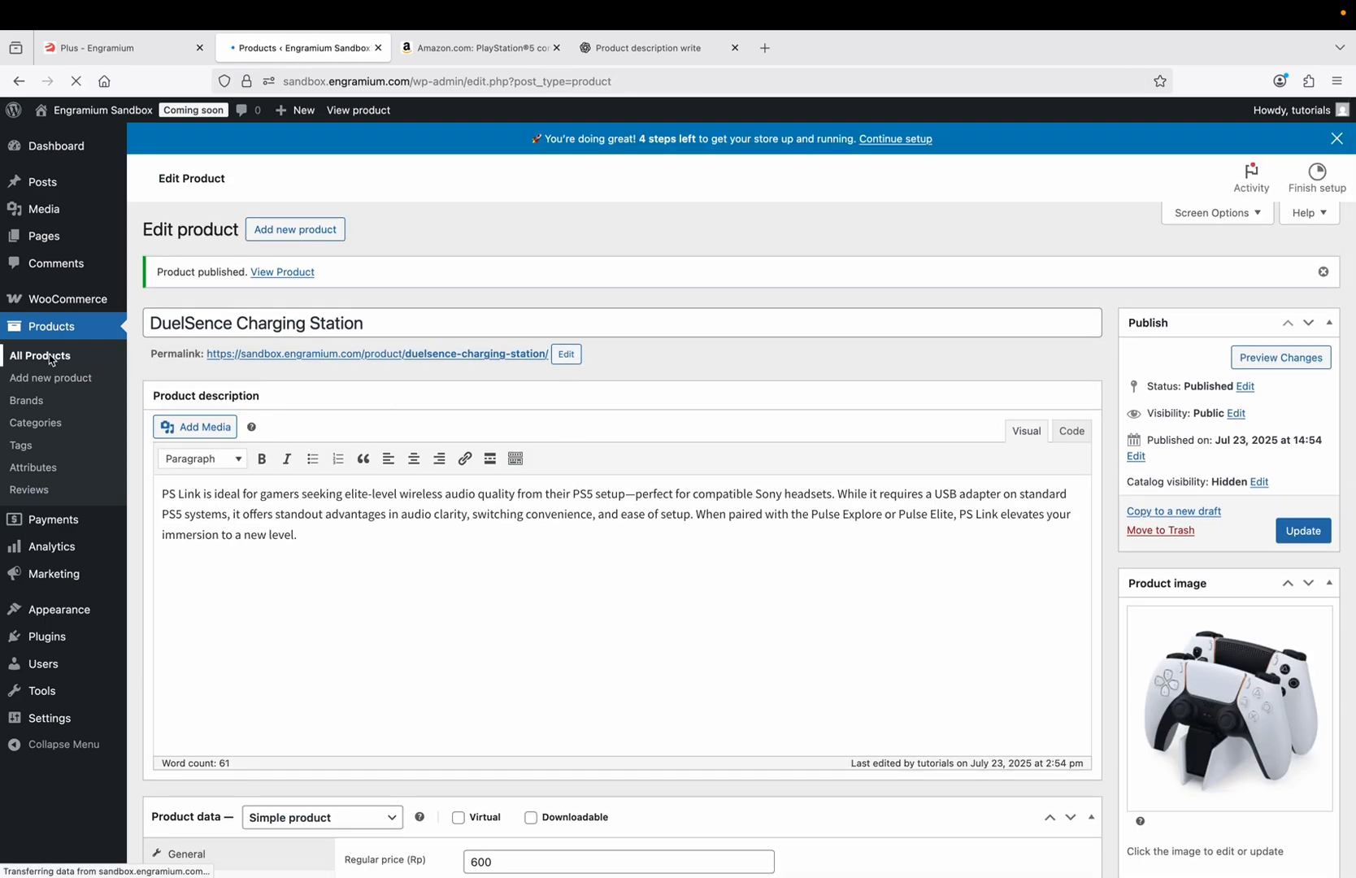
scroll(139, 391, "down", 1)
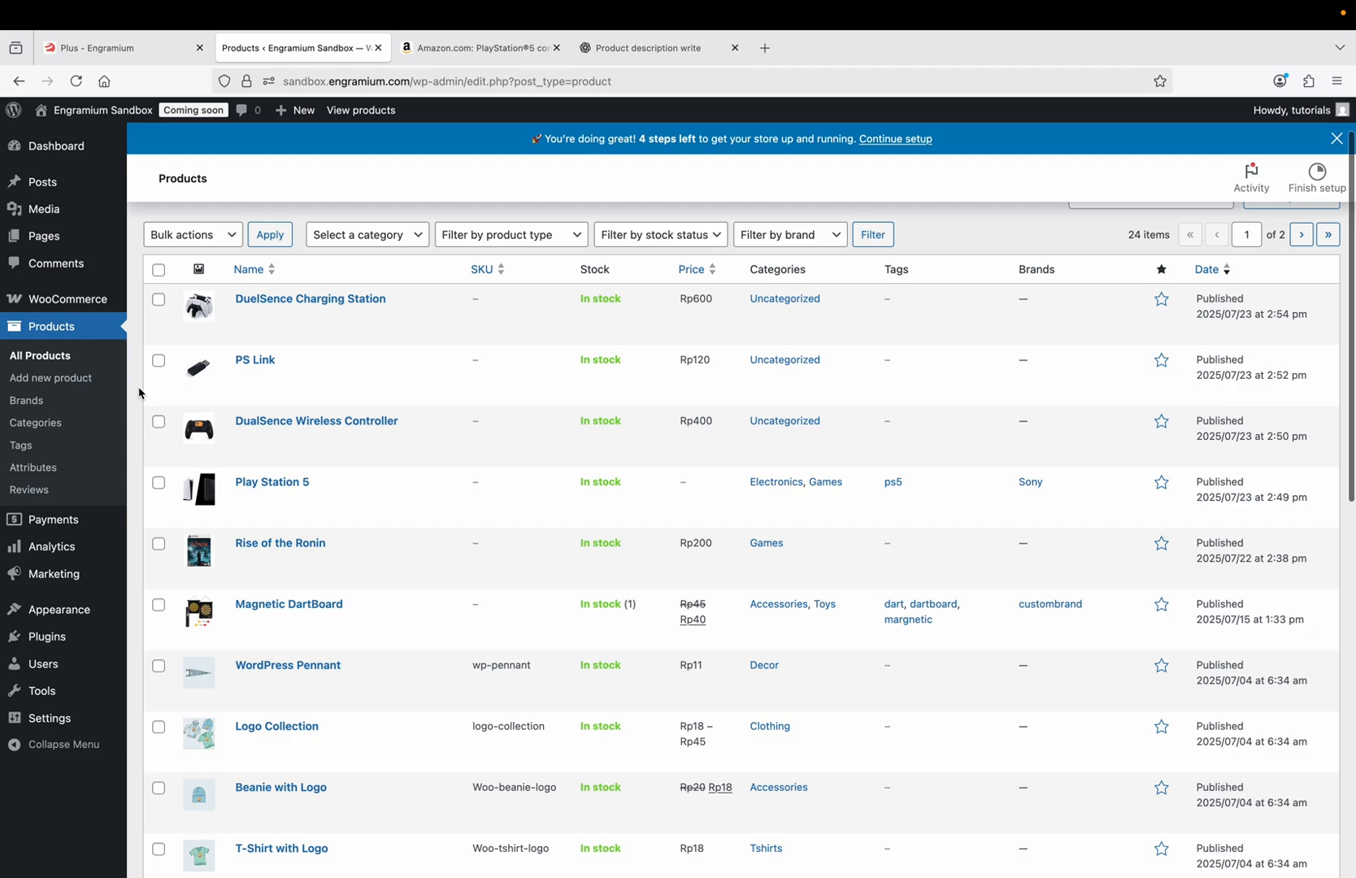
left_click(258, 480)
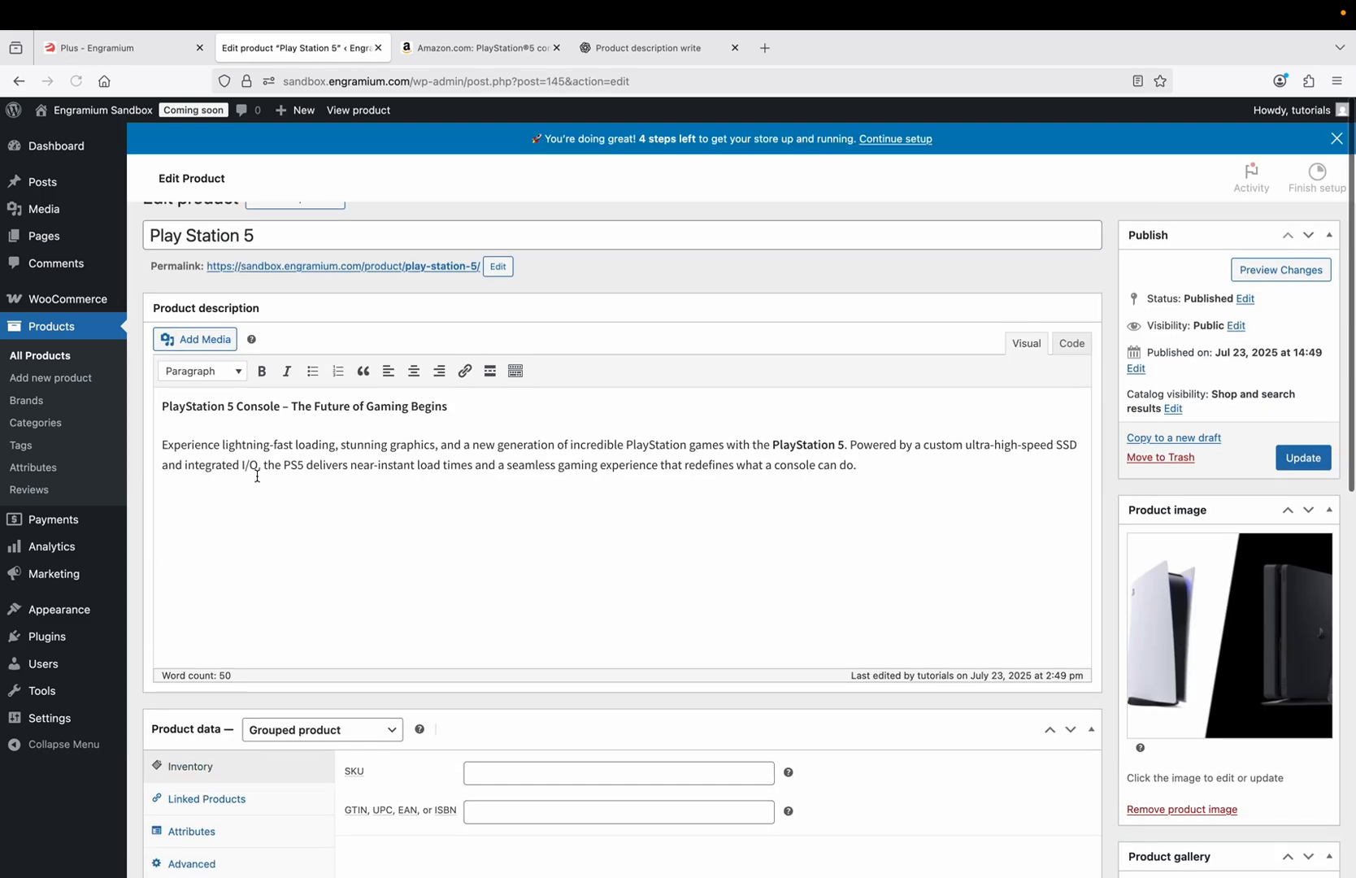
Add DuelSence Charging Station to the grouped products linked to Play Station 5.
scroll(258, 481, "down", 5)
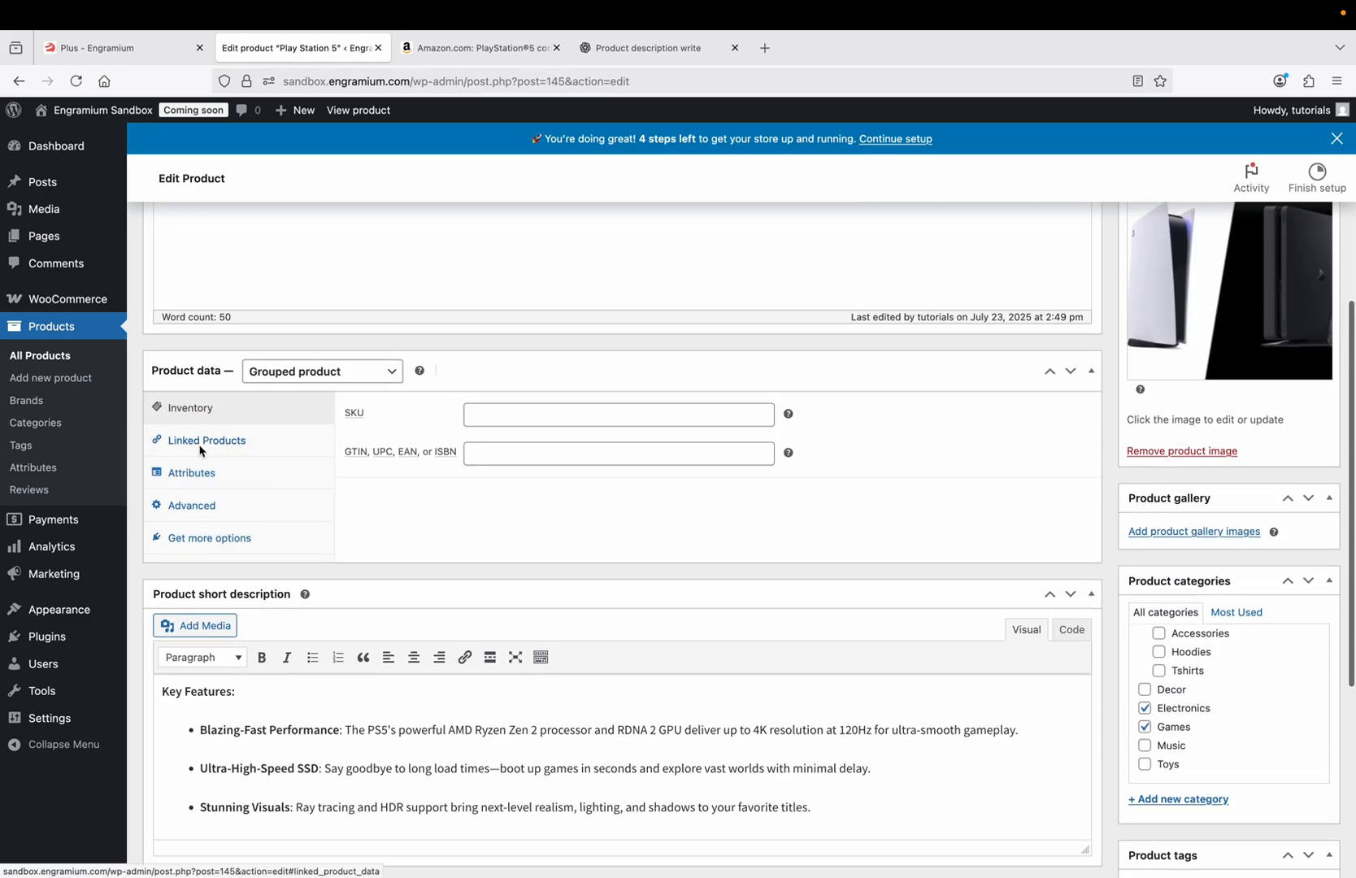
left_click(200, 452)
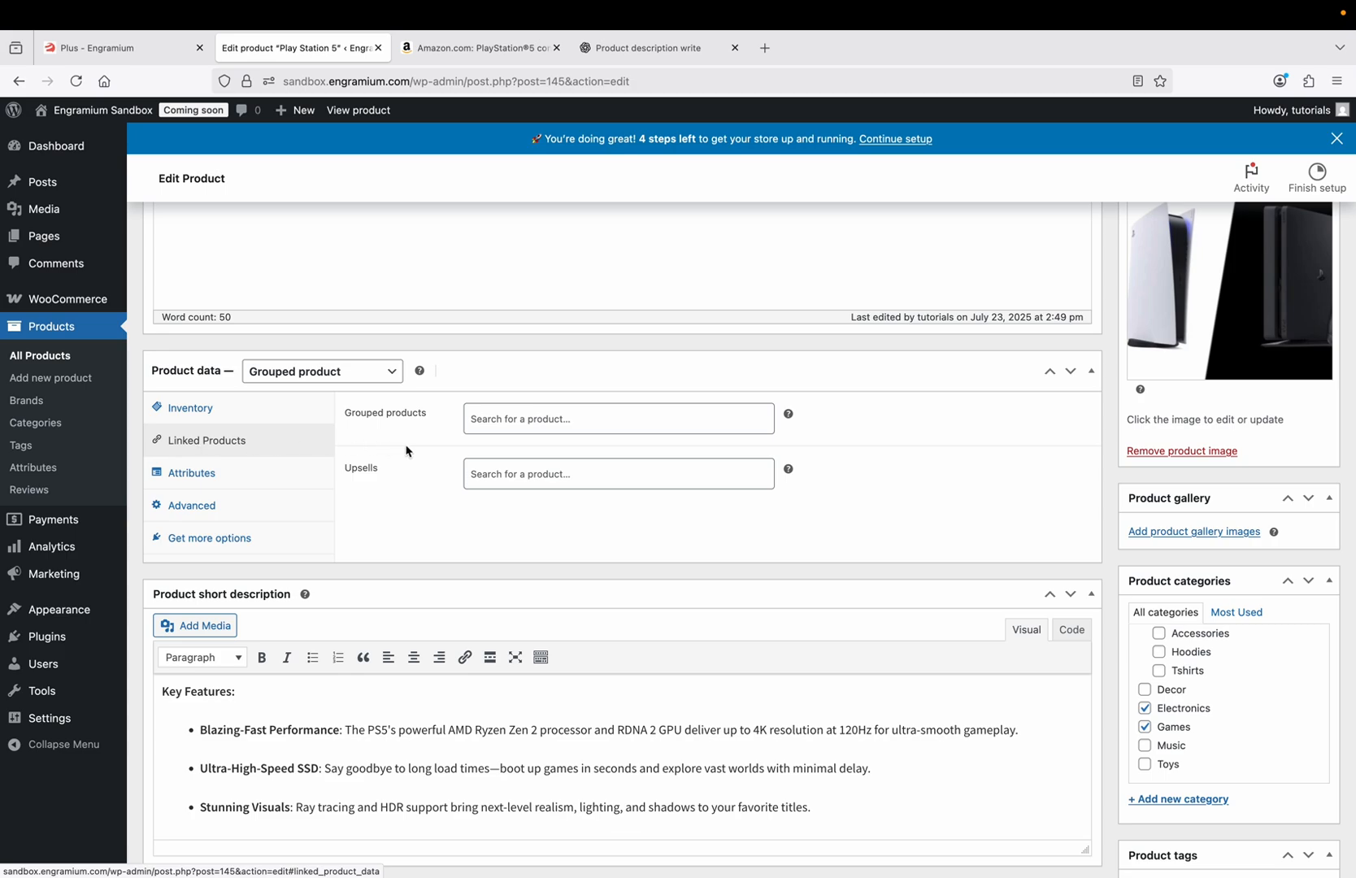
left_click(504, 430)
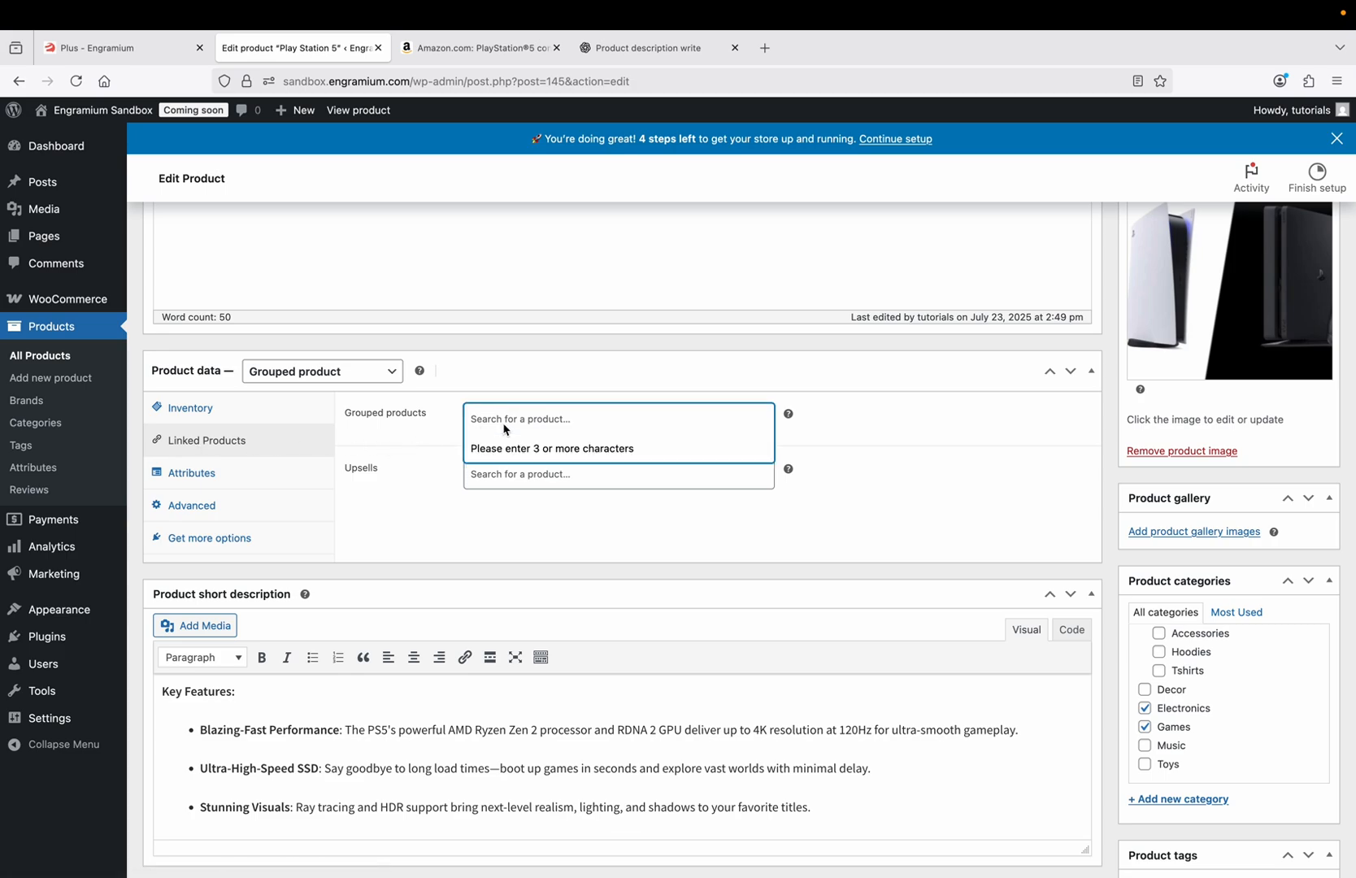
type("duel")
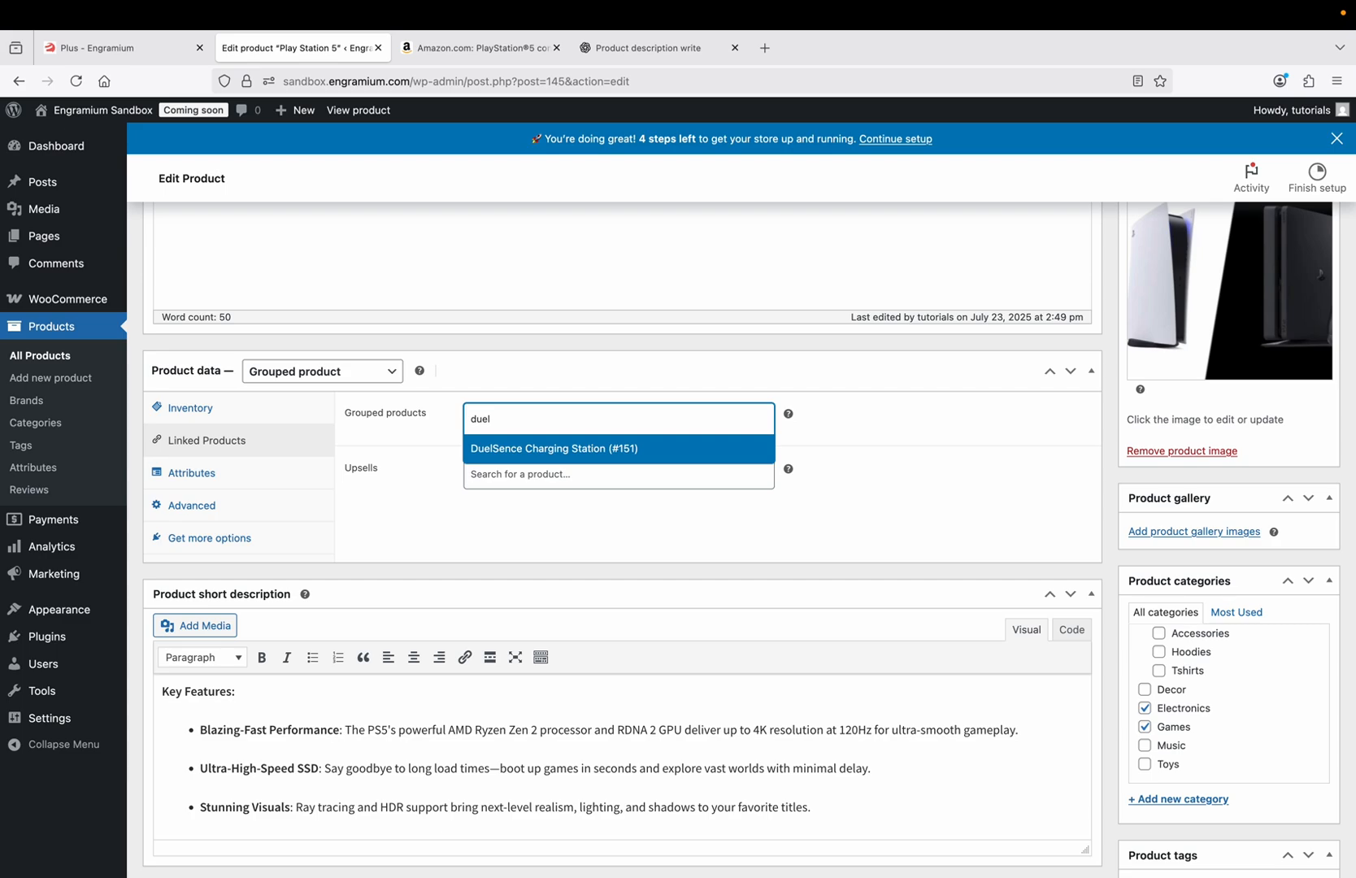
left_click(535, 450)
left_click(585, 433)
type("duel")
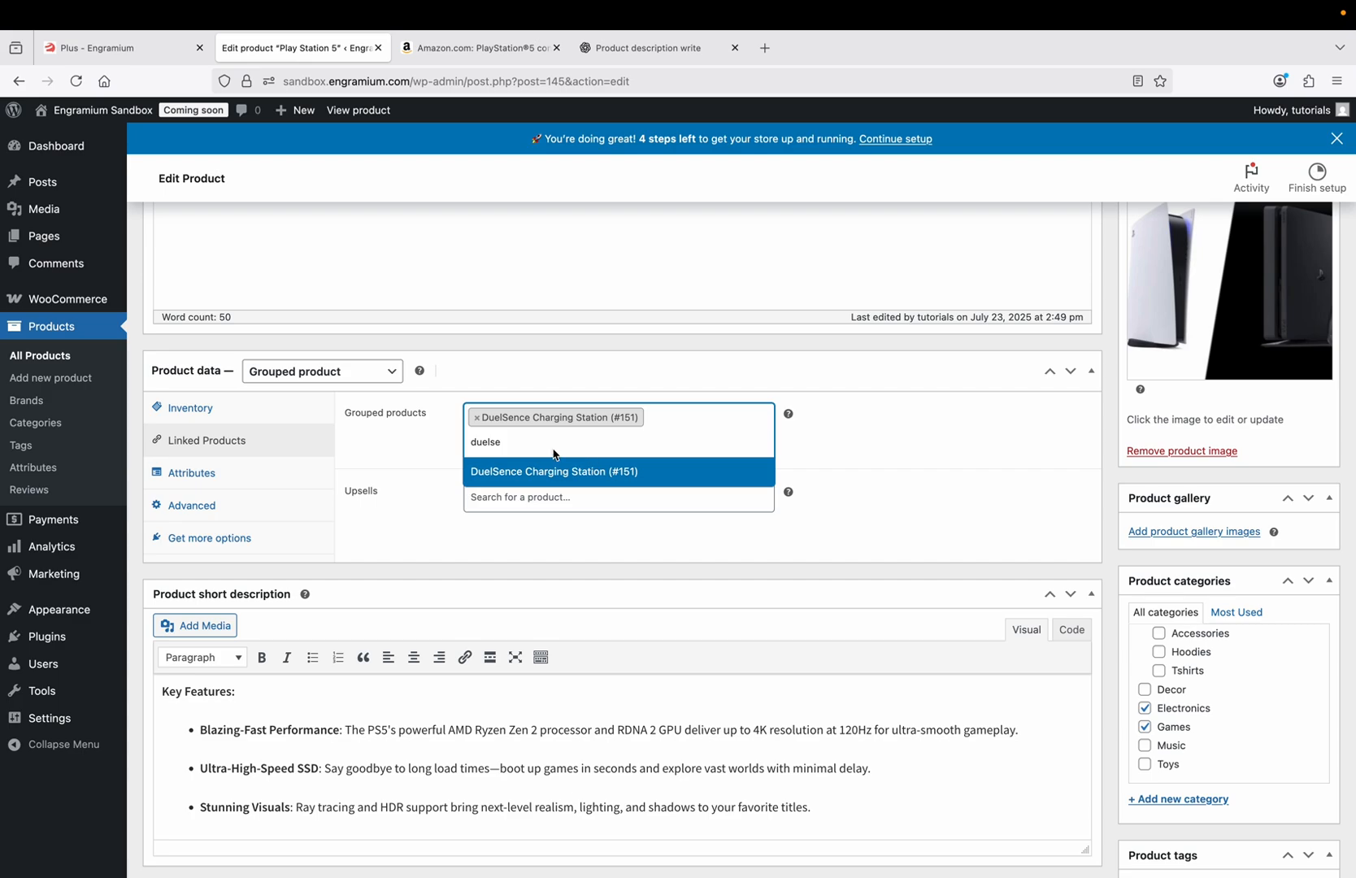
left_click(554, 450)
left_click(540, 450)
type("d")
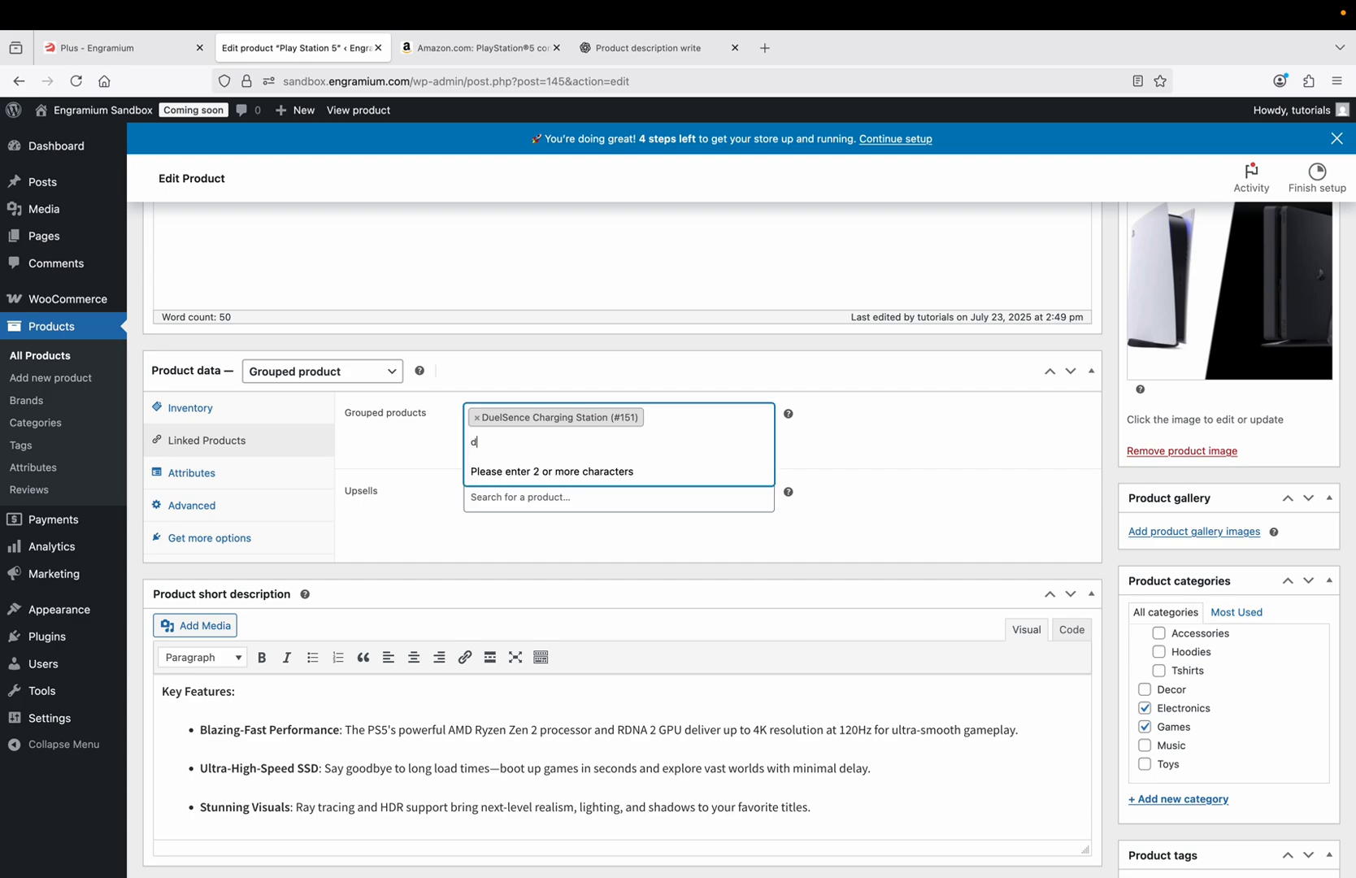
type("uelsence")
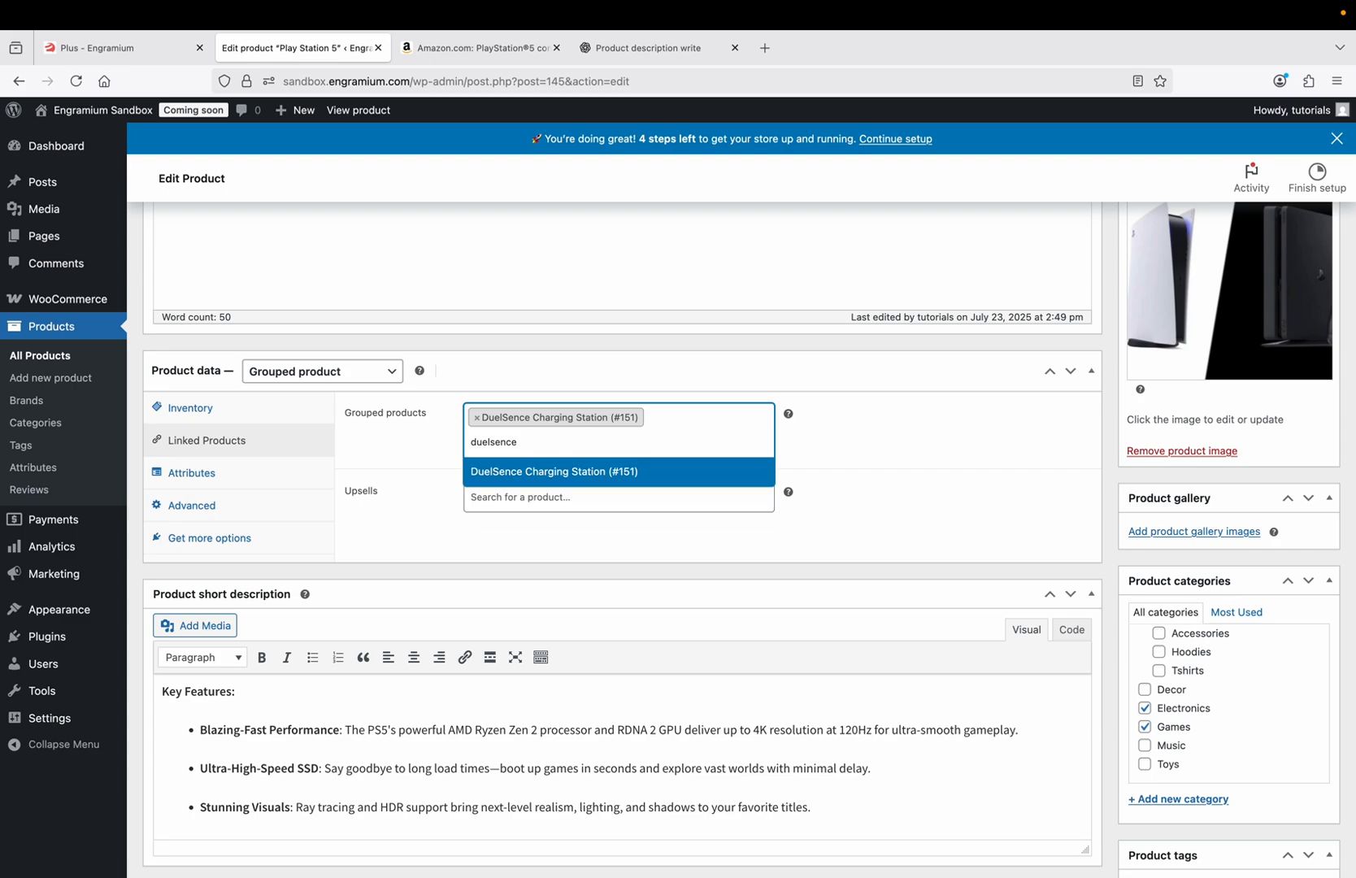
key("BackSpace")
key("BackSpace")
key("BackSpace")
key("BackSpace")
key("BackSpace")
key("BackSpace")
key("BackSpace")
key("BackSpace")
key("BackSpace")
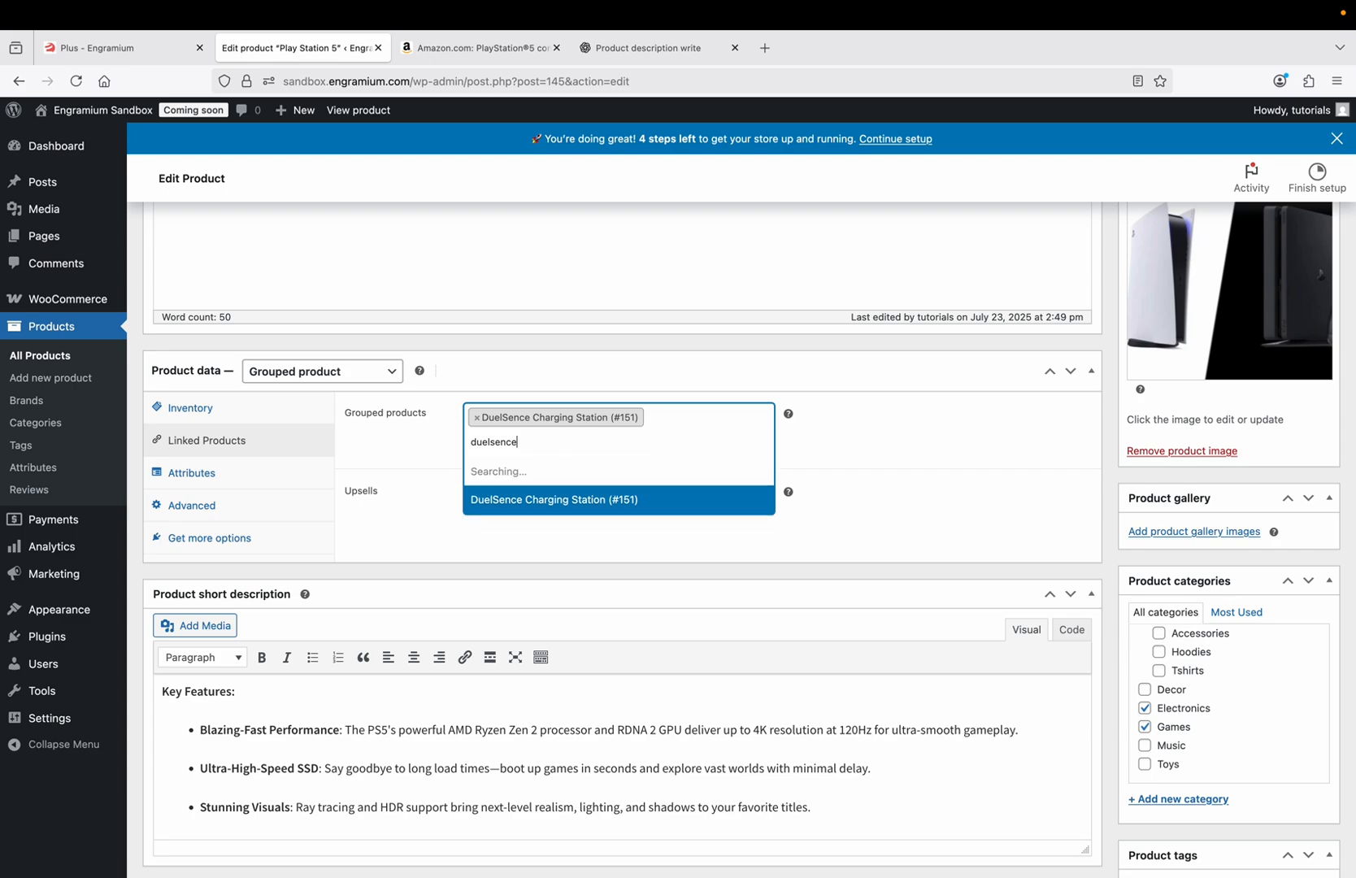
Add DualSence Wireless Controller and PS Link to Play Station 5's grouped products.
type("wireles")
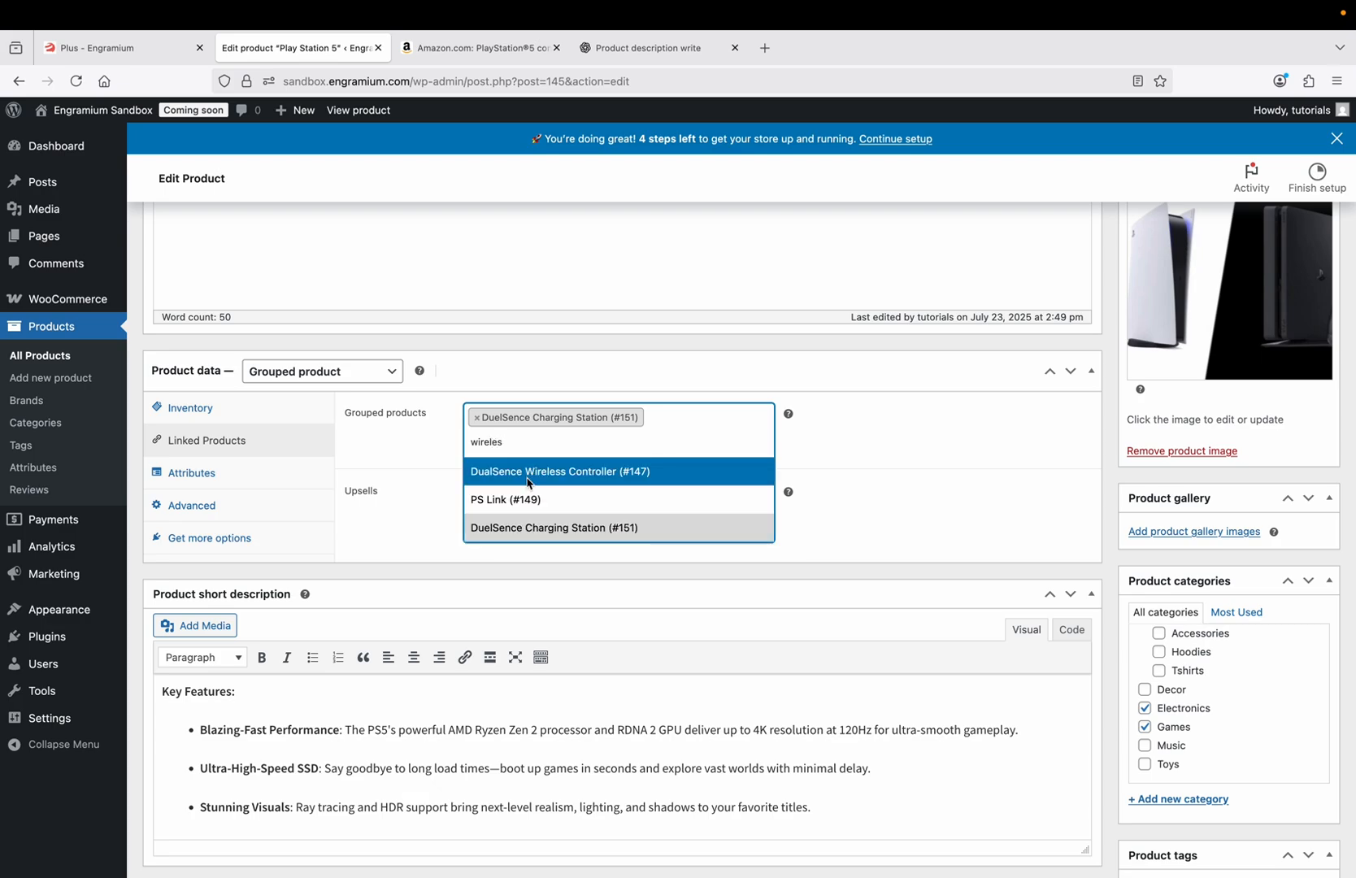
left_click(529, 473)
left_click(527, 478)
type("ps lin")
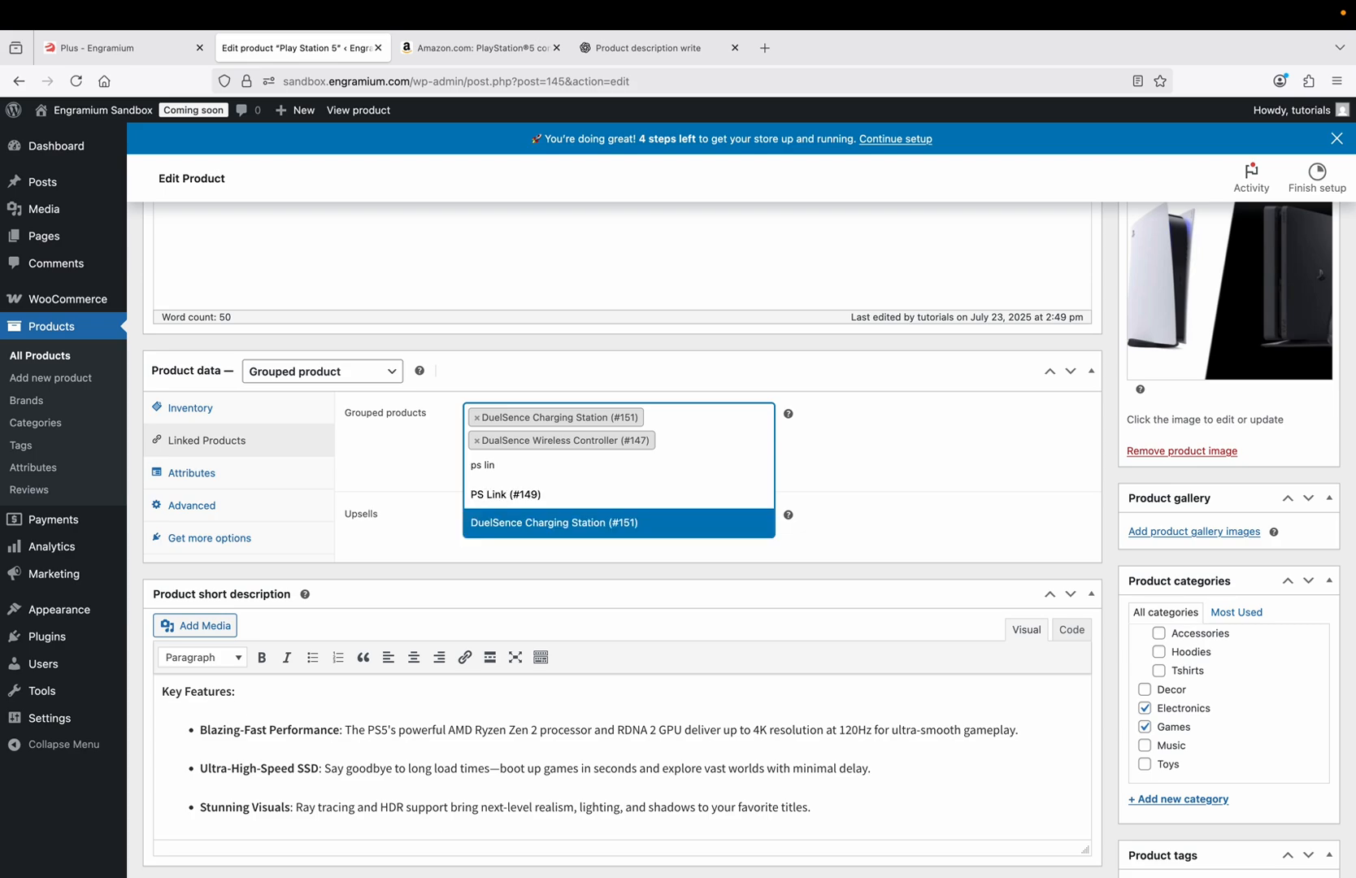
left_click(506, 495)
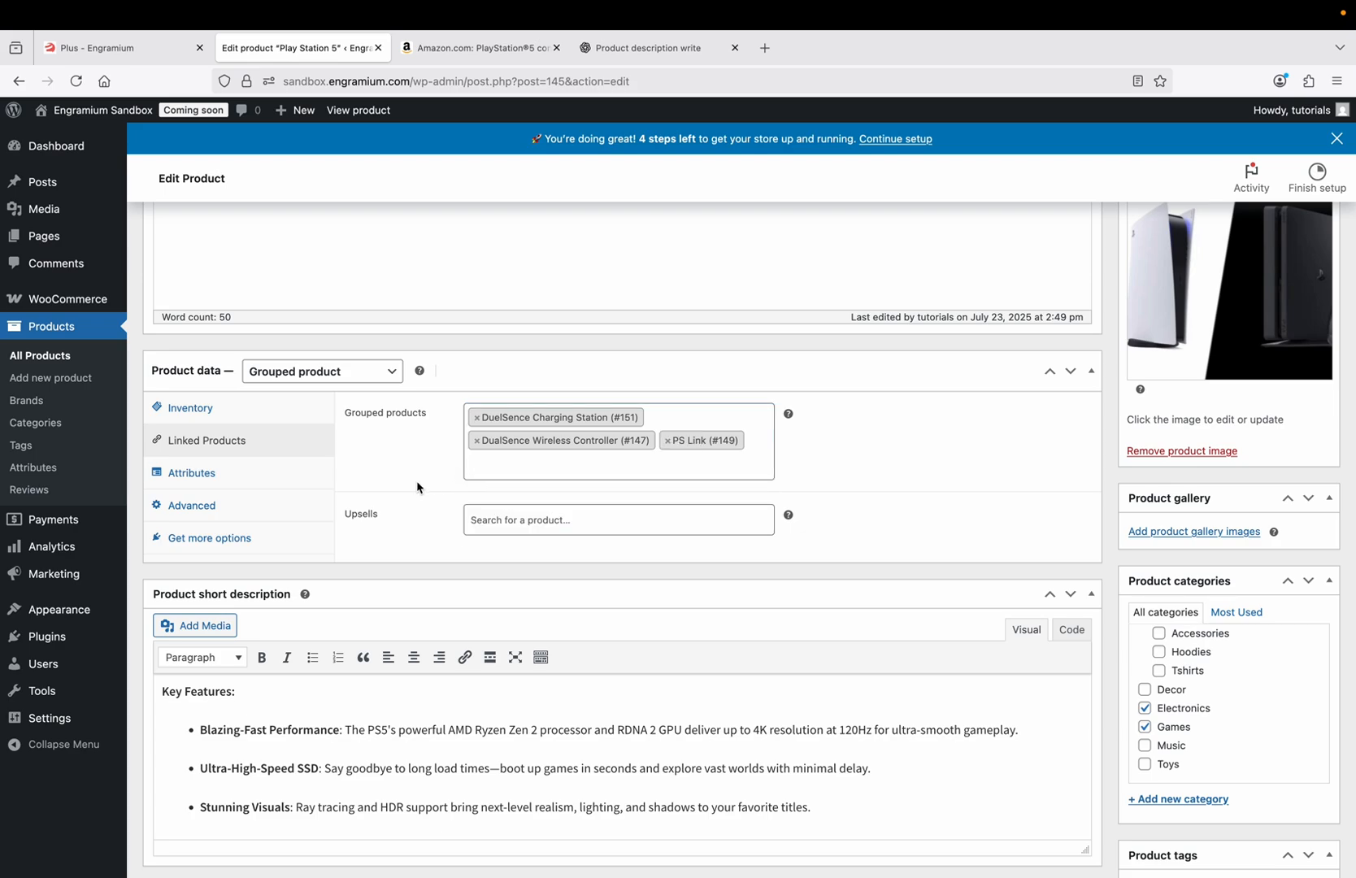
scroll(418, 487, "down", 1)
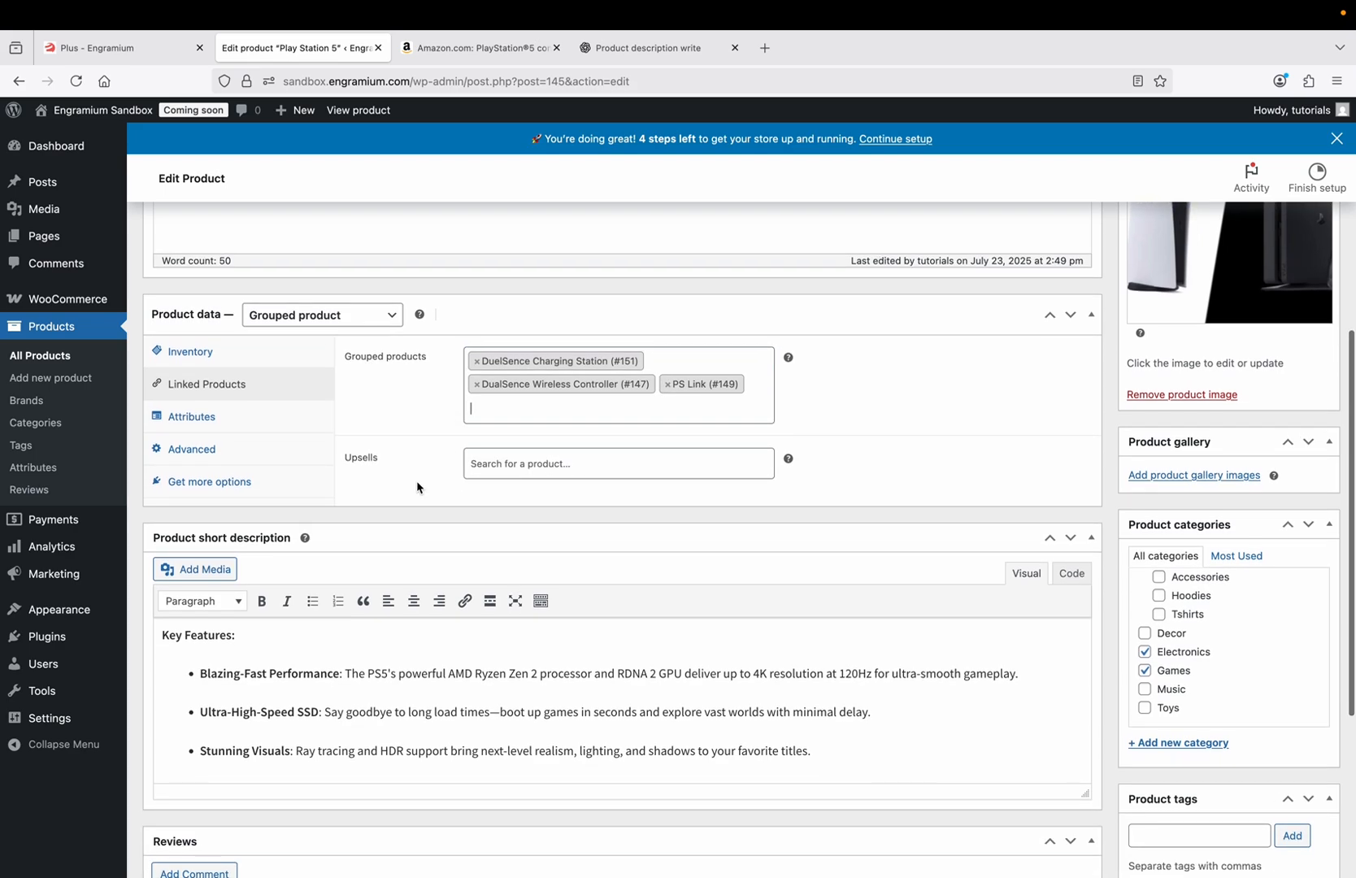
Add Rise of the Ronin as an upsell for Play Station 5 and update the product.
left_click(504, 468)
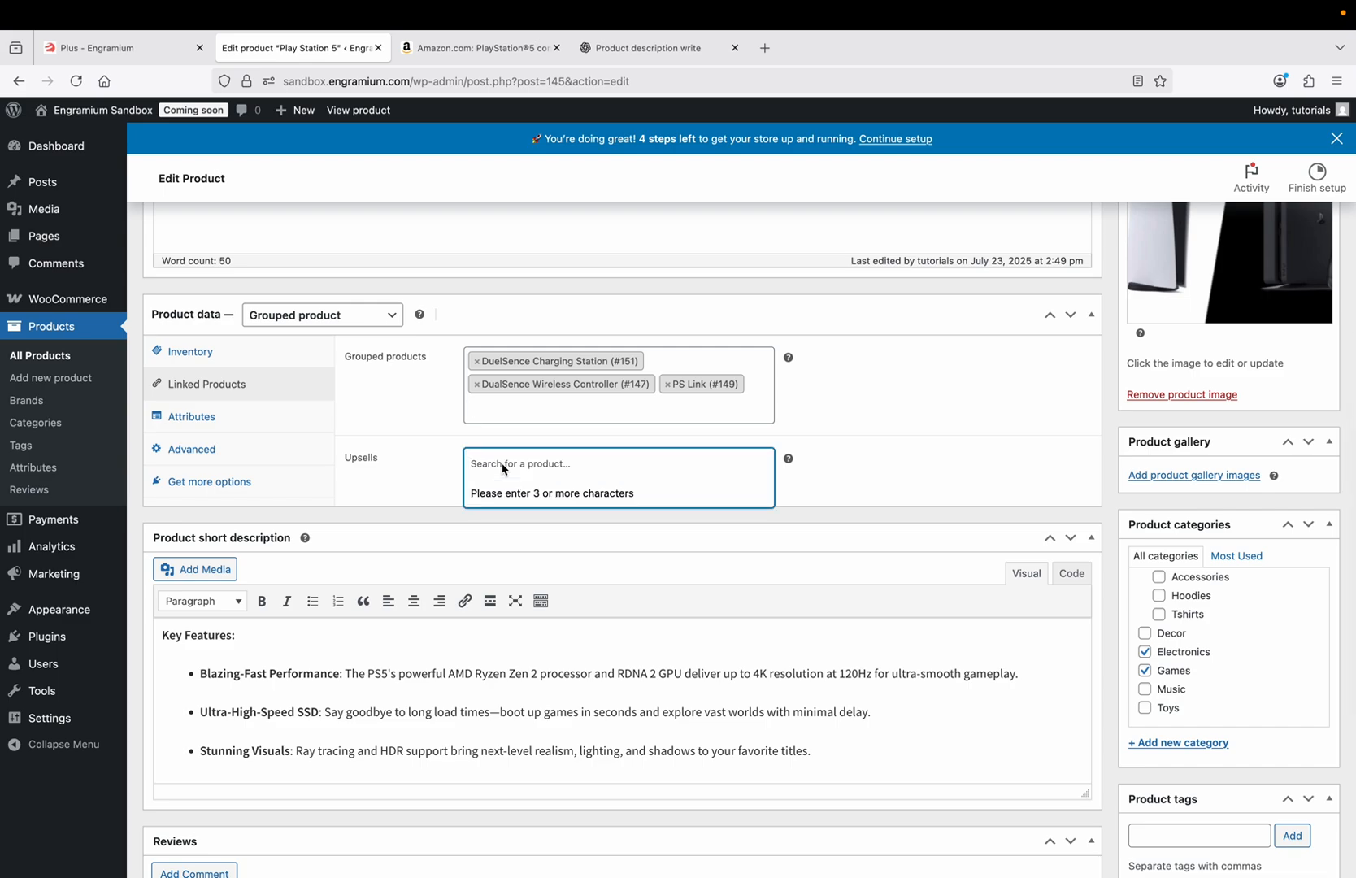
type("rise")
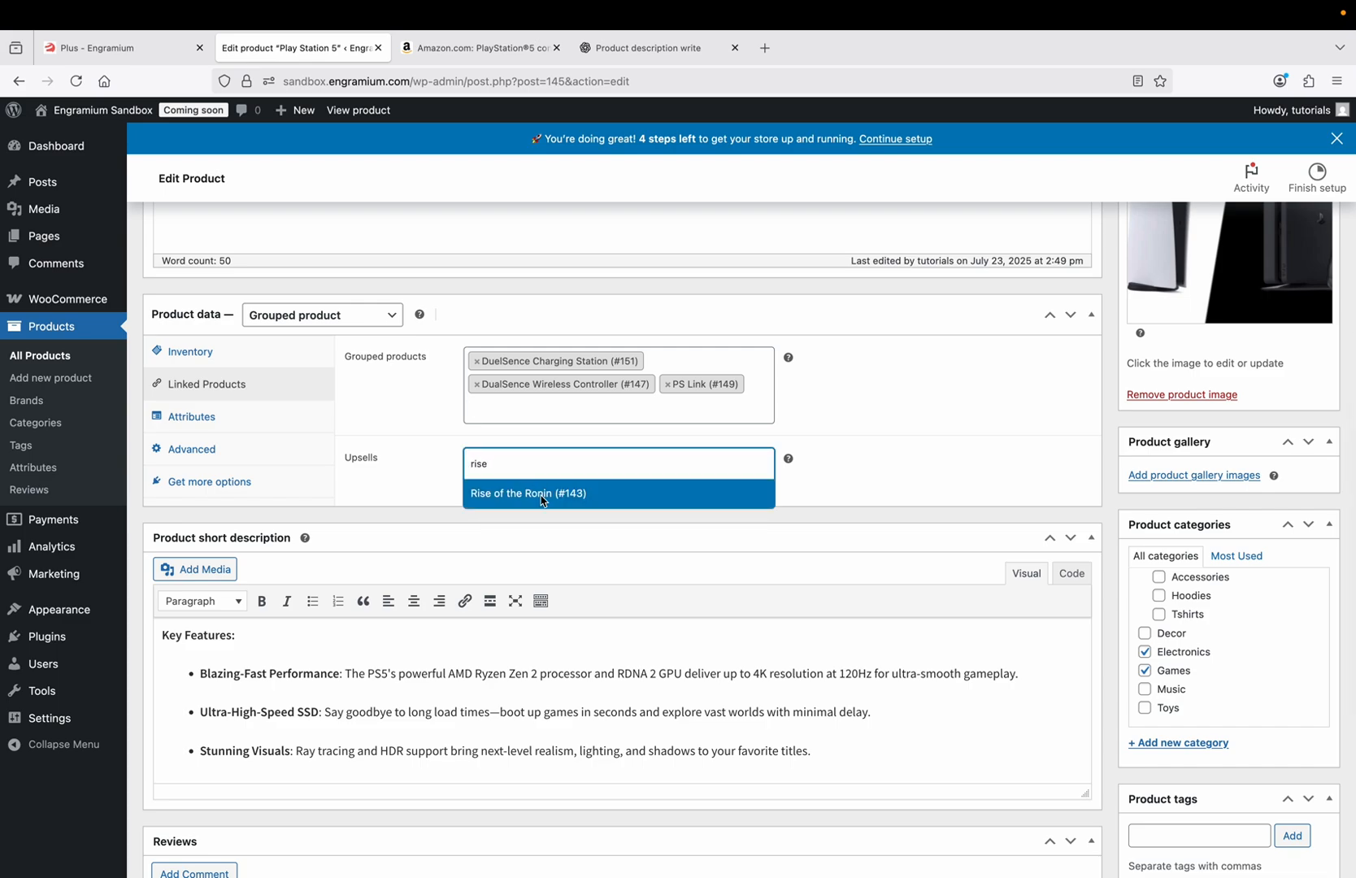
left_click(542, 496)
scroll(655, 457, "up", 10)
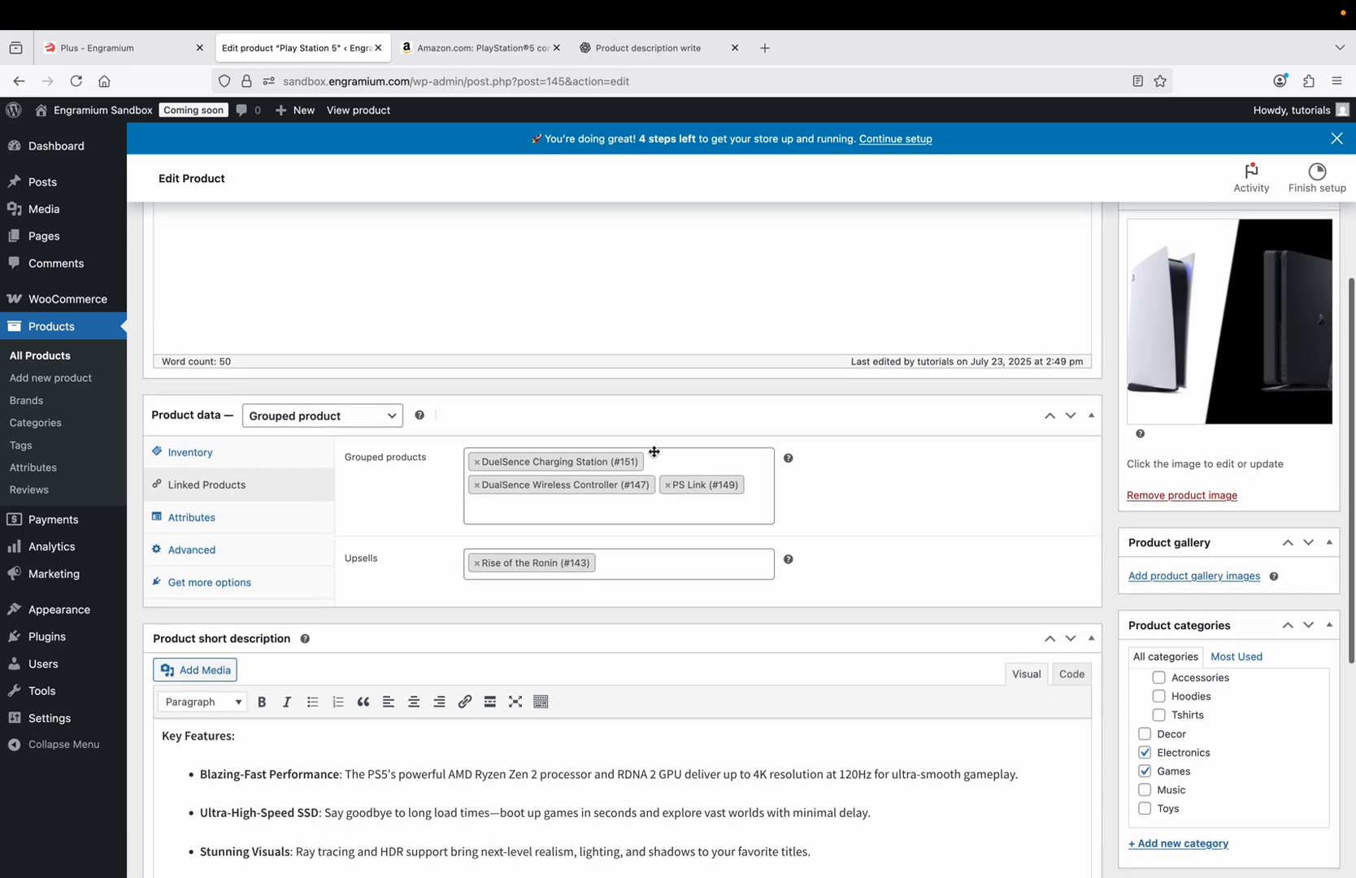
scroll(655, 452, "down", 3)
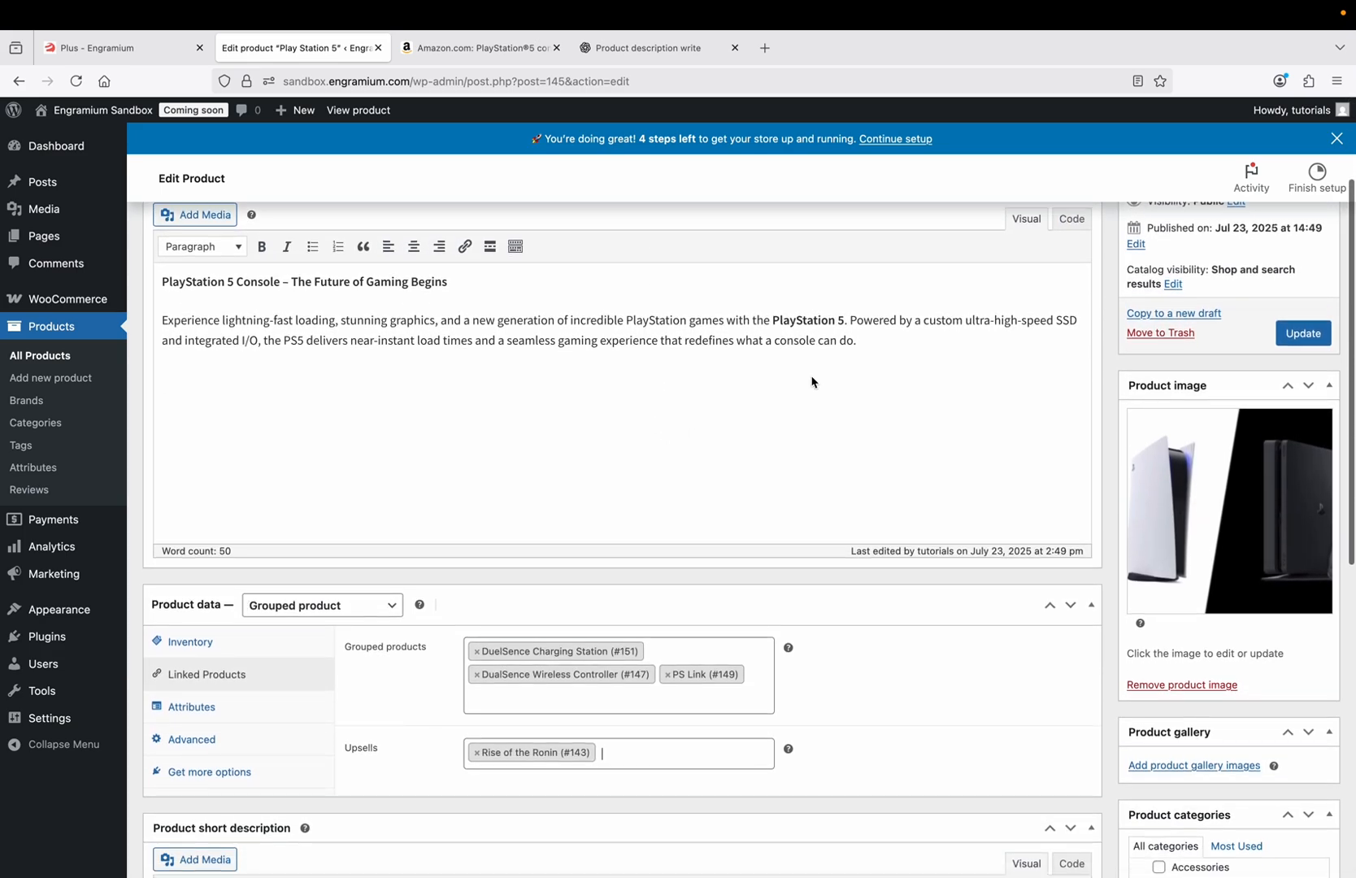
left_click(1309, 338)
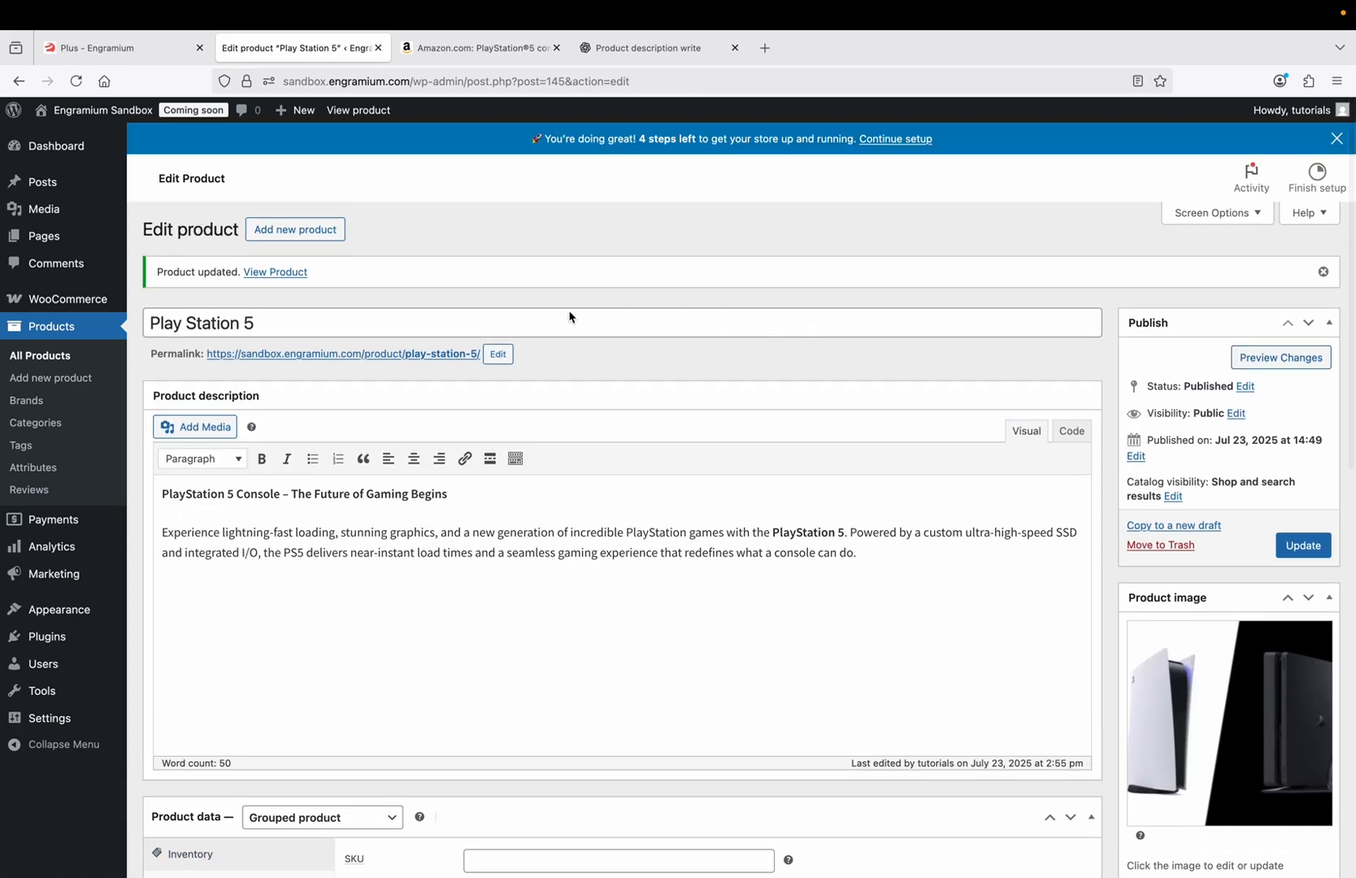
Open the published Play Station 5 page in a new tab and set the DuelSence Charging Station quantity to 2.
right_click(286, 278)
left_click(333, 286)
left_click(451, 52)
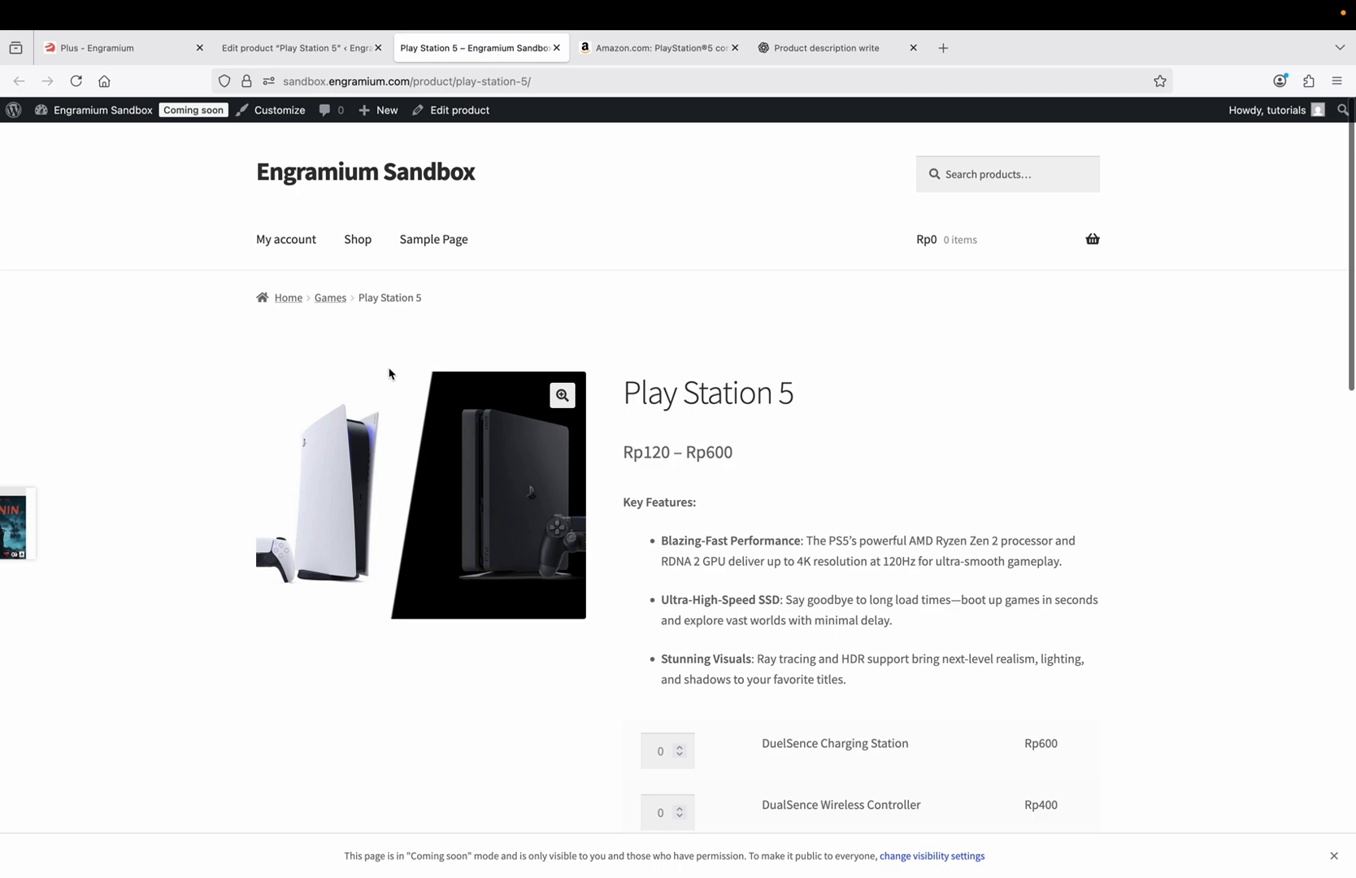
scroll(618, 443, "down", 3)
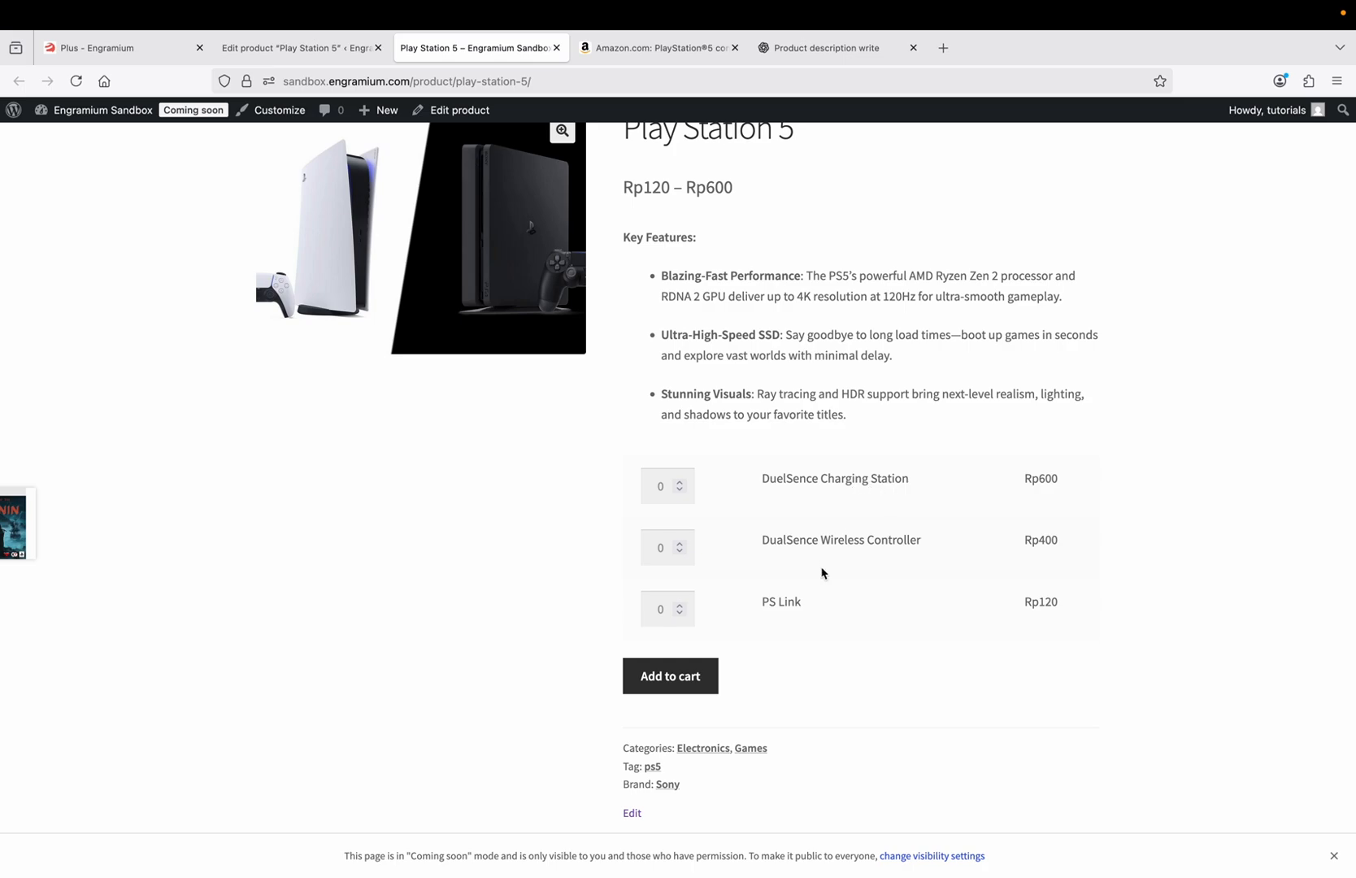
scroll(775, 603, "down", 1)
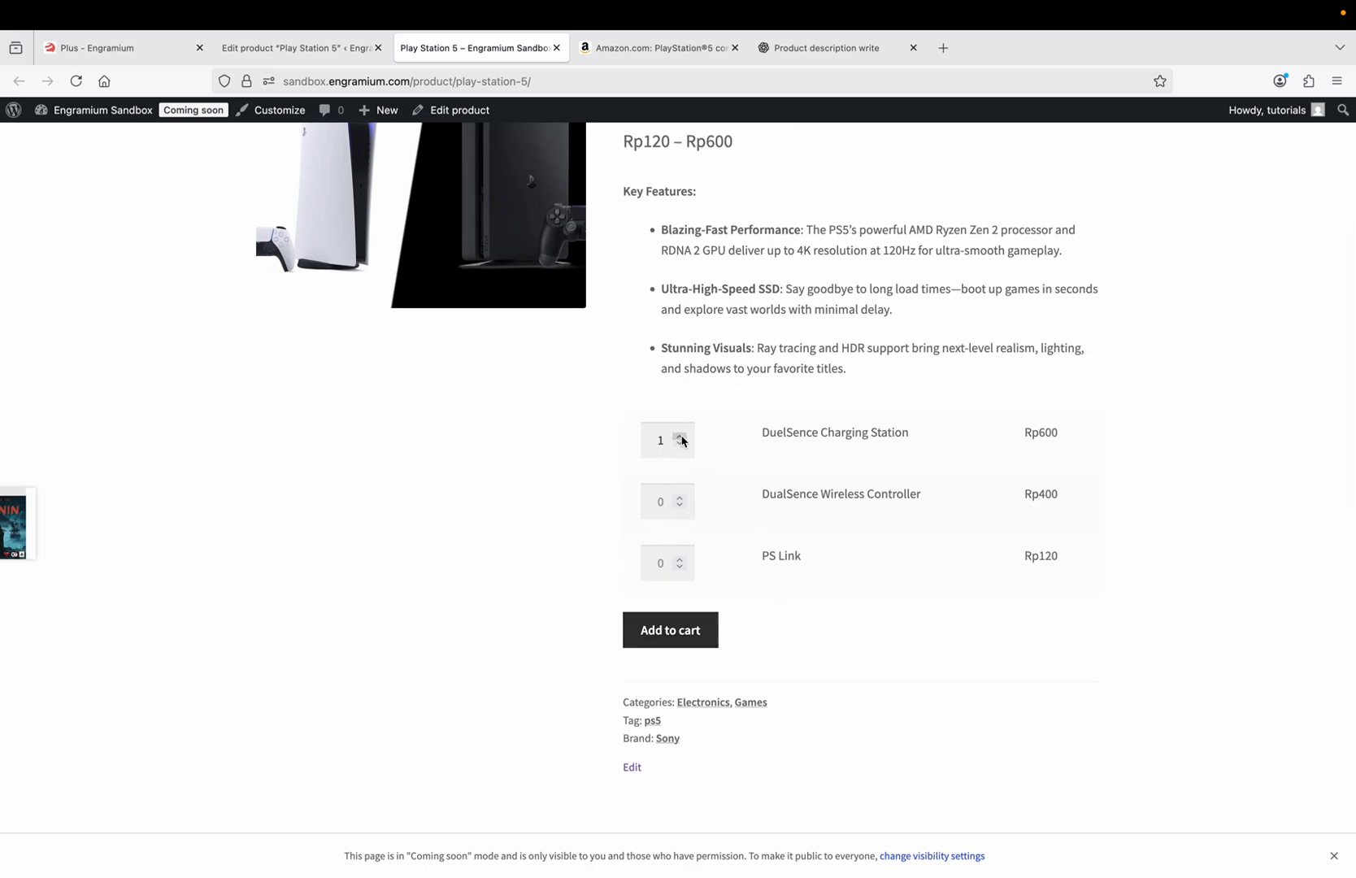
scroll(664, 645, "up", 4)
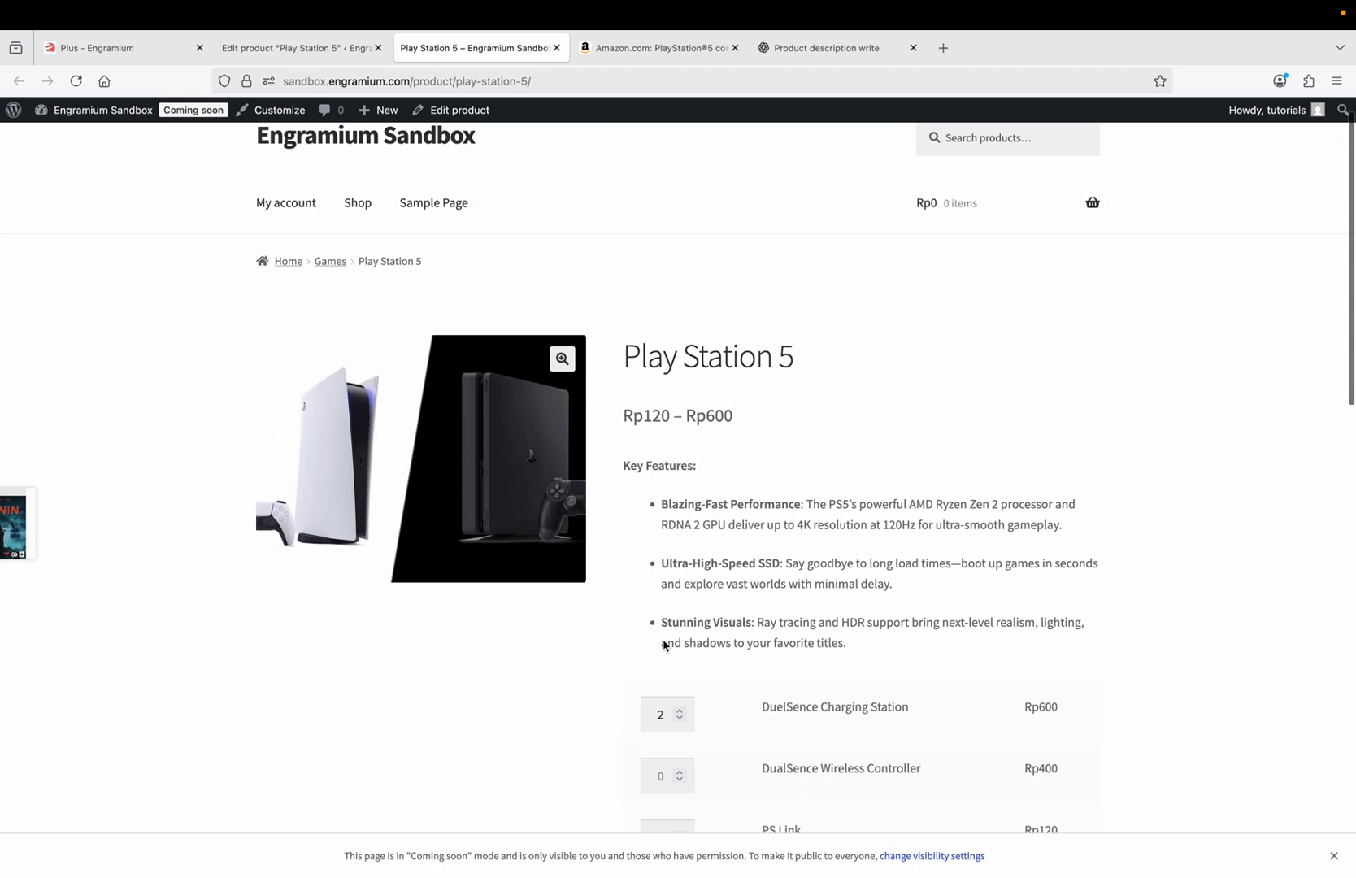